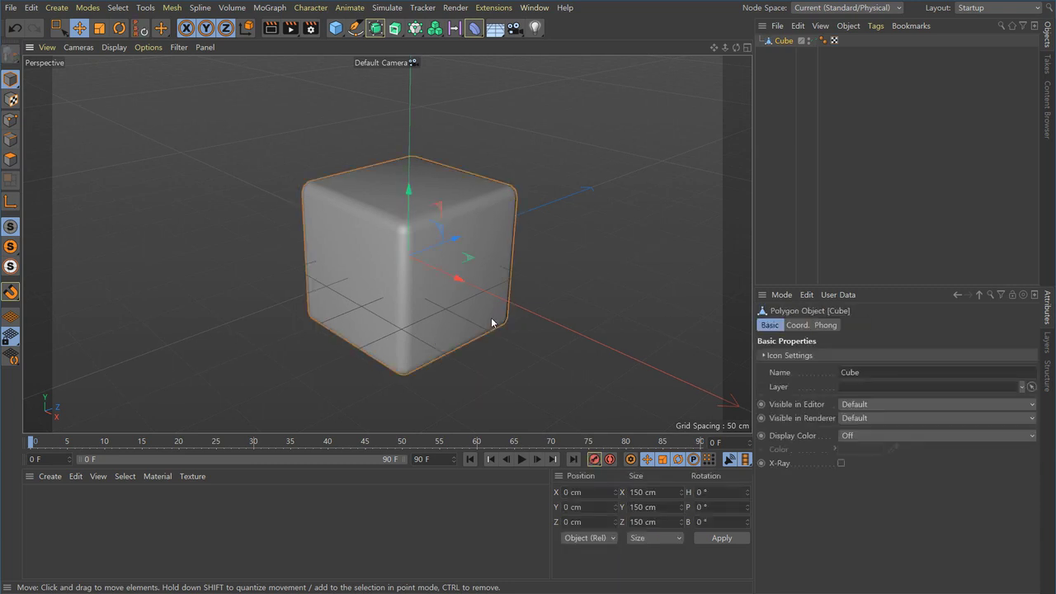
Rename the Cube object as box in the object hierarchy
{"action": "left_click", "coordinate": [528, 191]}
{"action": "left_click", "coordinate": [507, 202]}
{"action": "double_click", "coordinate": [783, 42]}
{"action": "type", "text": "box"}
{"action": "key", "text": "Return"}
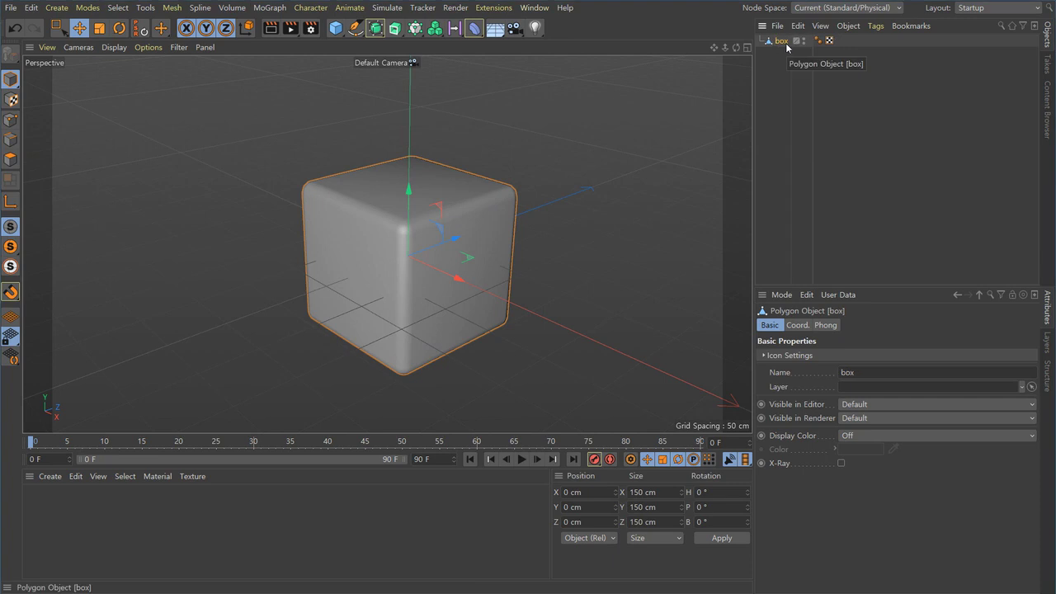
Set the object list's icon size to Large Icons and deselect the box
{"action": "left_click", "coordinate": [820, 25]}
{"action": "mouse_move", "coordinate": [836, 45]}
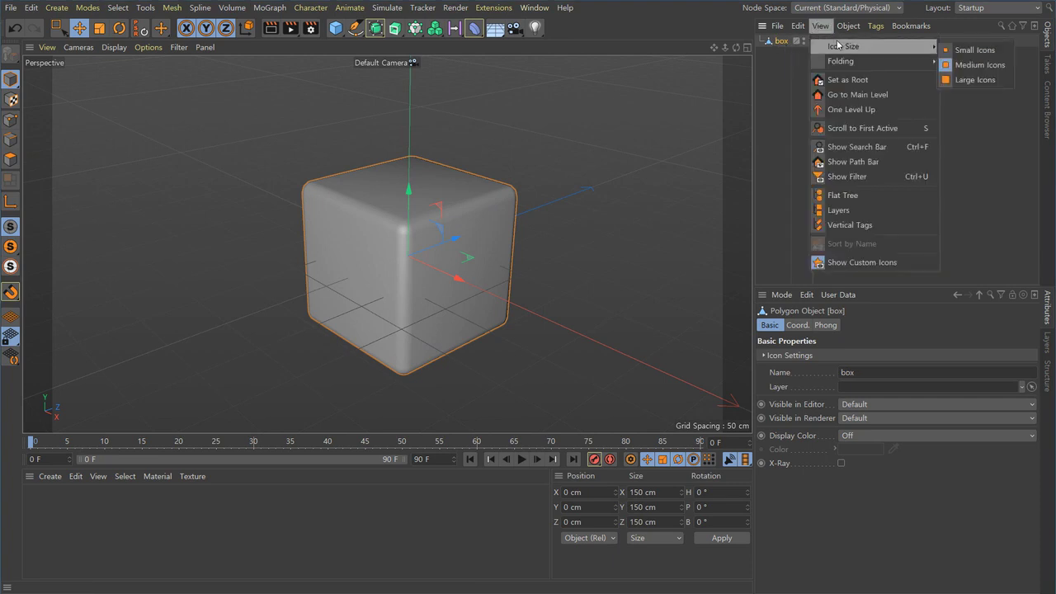
{"action": "left_click", "coordinate": [986, 80]}
{"action": "left_click", "coordinate": [863, 85]}
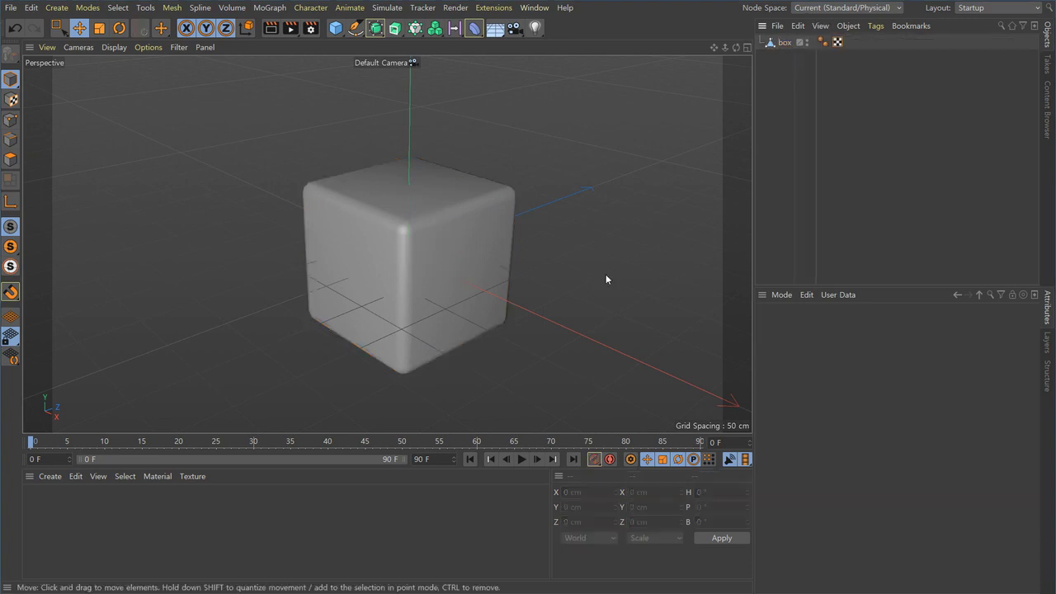
Select the box and examine its position, scale and rotation coordinates
{"action": "left_click", "coordinate": [445, 264]}
{"action": "right_click_drag", "start_coordinate": [464, 348], "coordinate": [425, 316], "text": "alt"}
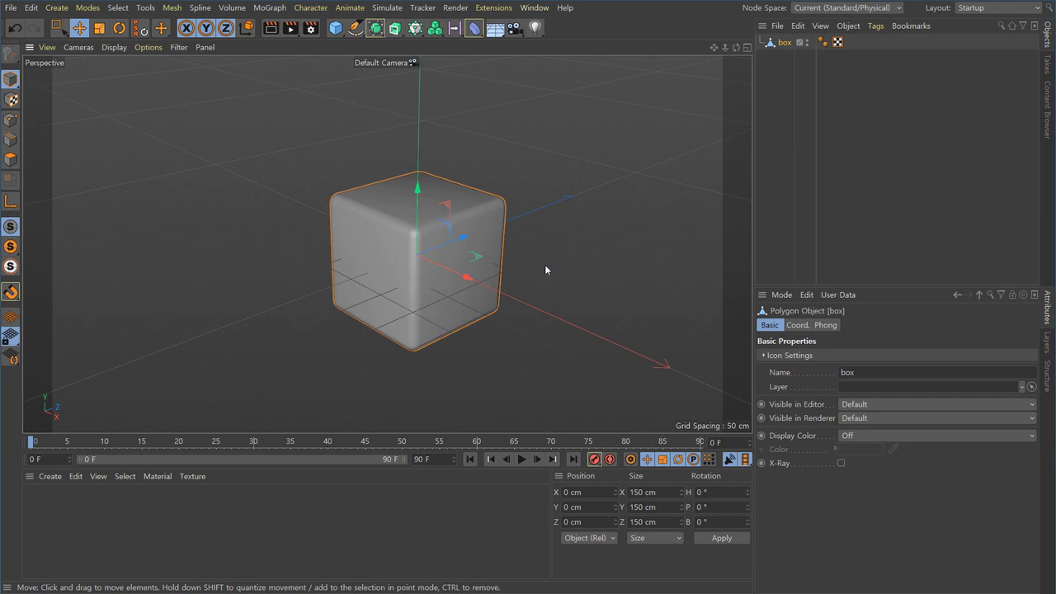
{"action": "left_click", "coordinate": [799, 325]}
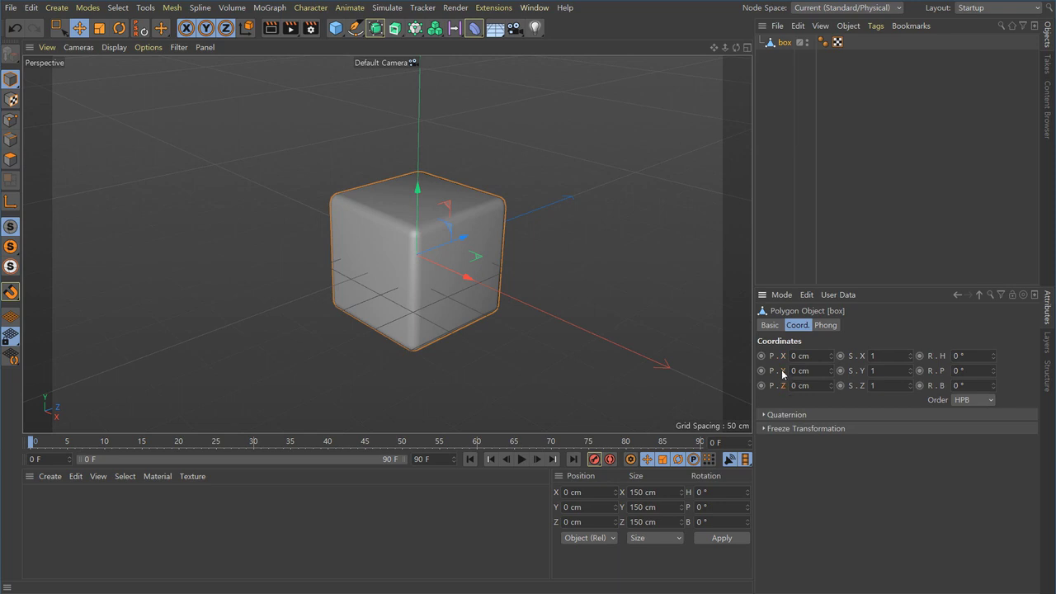
{"action": "left_click_drag", "start_coordinate": [778, 356], "coordinate": [781, 390]}
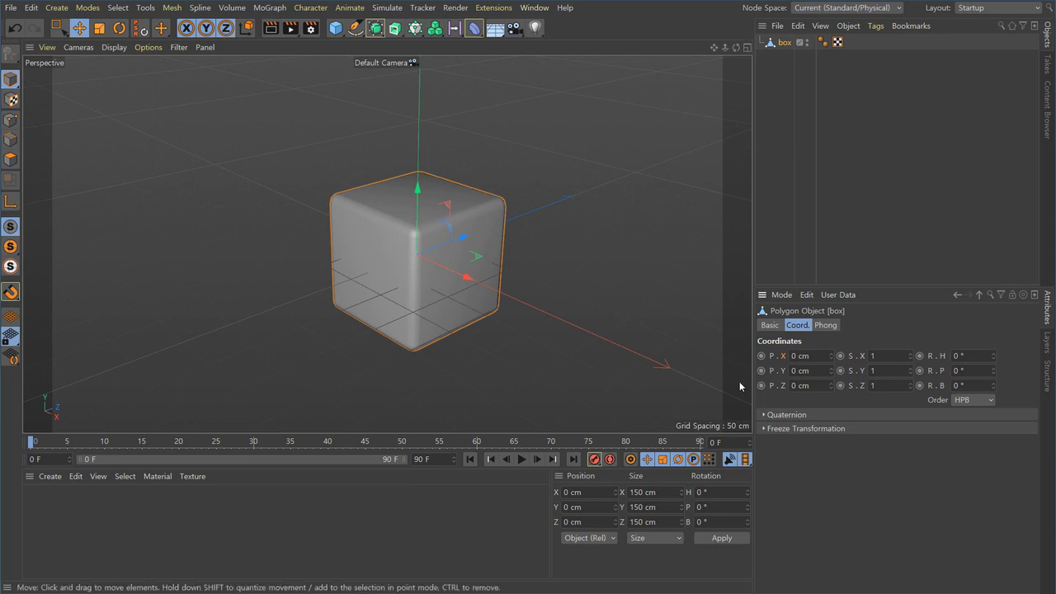
Examine the project's FPS setting and play the timeline briefly before stopping it
{"action": "left_click_drag", "start_coordinate": [292, 442], "coordinate": [3, 443]}
{"action": "left_click", "coordinate": [565, 265]}
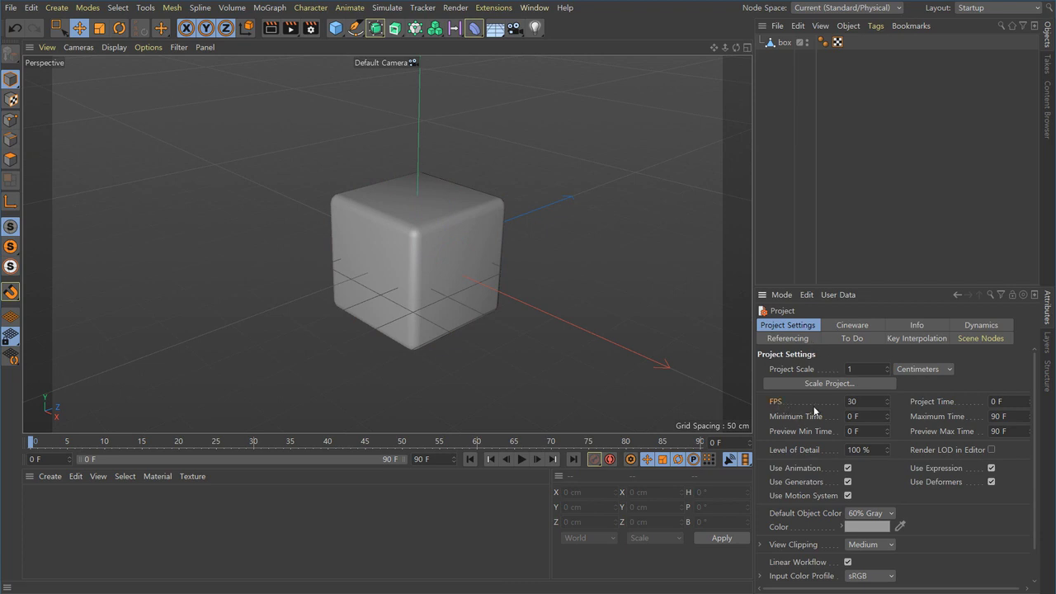
{"action": "left_click_drag", "start_coordinate": [858, 402], "coordinate": [787, 407]}
{"action": "left_click", "coordinate": [518, 459]}
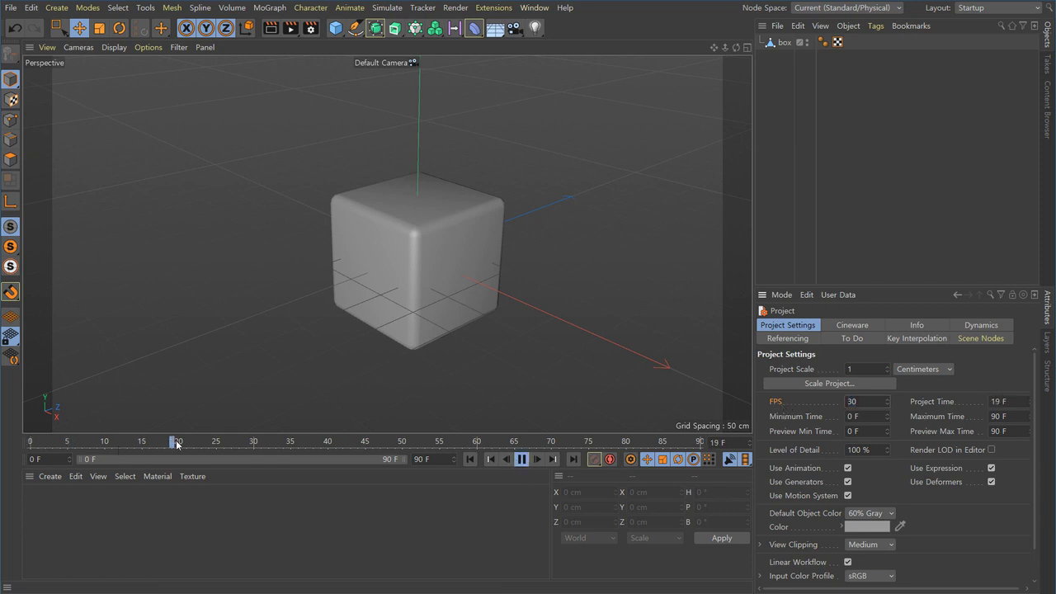
{"action": "left_click", "coordinate": [522, 460]}
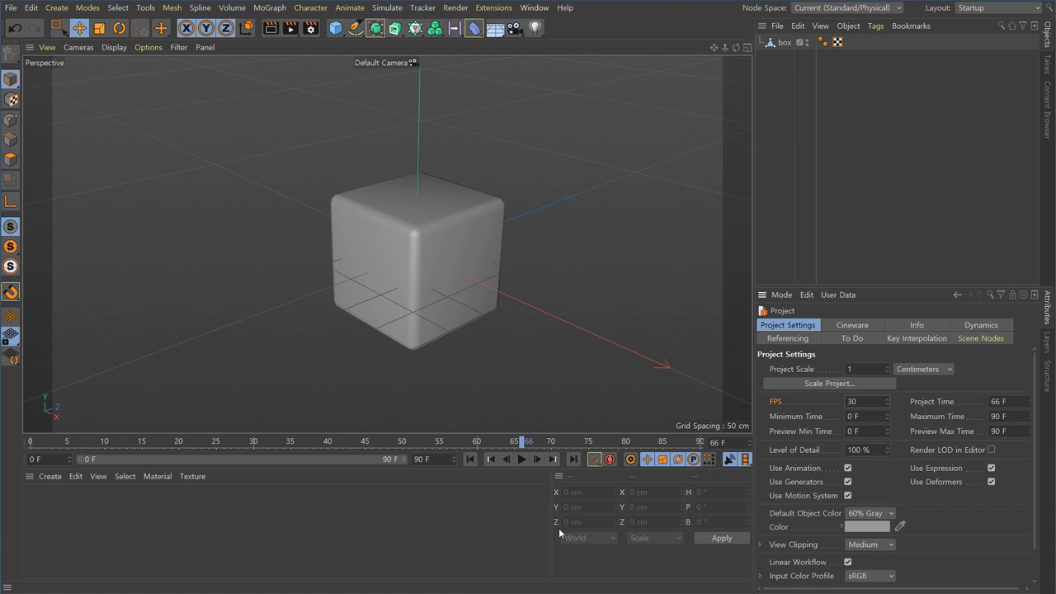
Set the project's frame rate to 24 FPS and return the playhead to frame 0
{"action": "left_click", "coordinate": [866, 402]}
{"action": "type", "text": "24"}
{"action": "key", "text": "Return"}
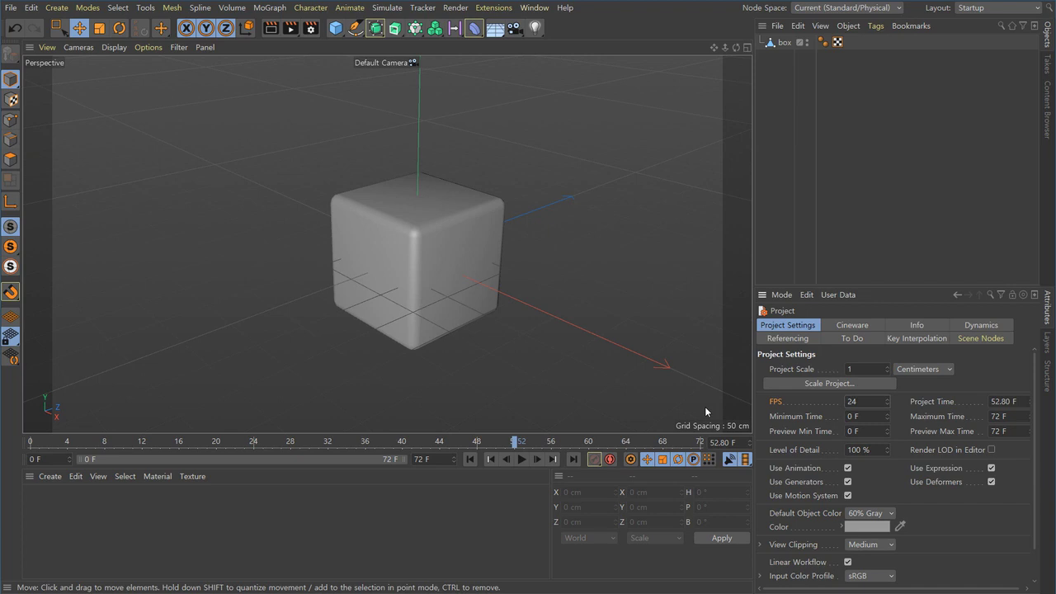
{"action": "double_click", "coordinate": [854, 401]}
{"action": "left_click", "coordinate": [226, 444]}
{"action": "left_click_drag", "start_coordinate": [182, 446], "coordinate": [7, 474]}
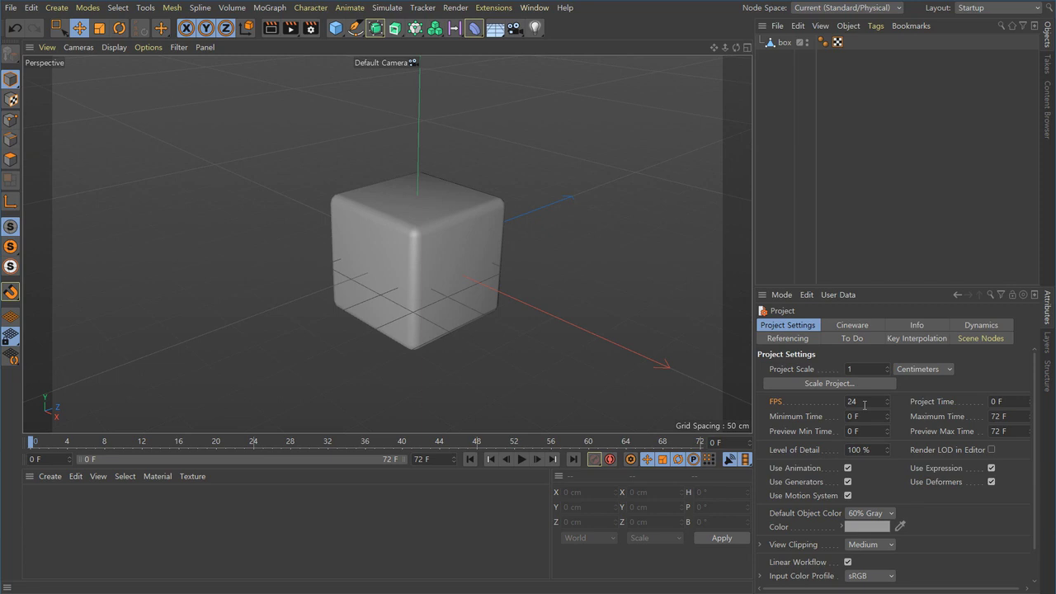
Set the project's frame rate to 25 FPS
{"action": "left_click", "coordinate": [864, 405]}
{"action": "key", "text": "BackSpace"}
{"action": "type", "text": "5"}
{"action": "key", "text": "Return"}
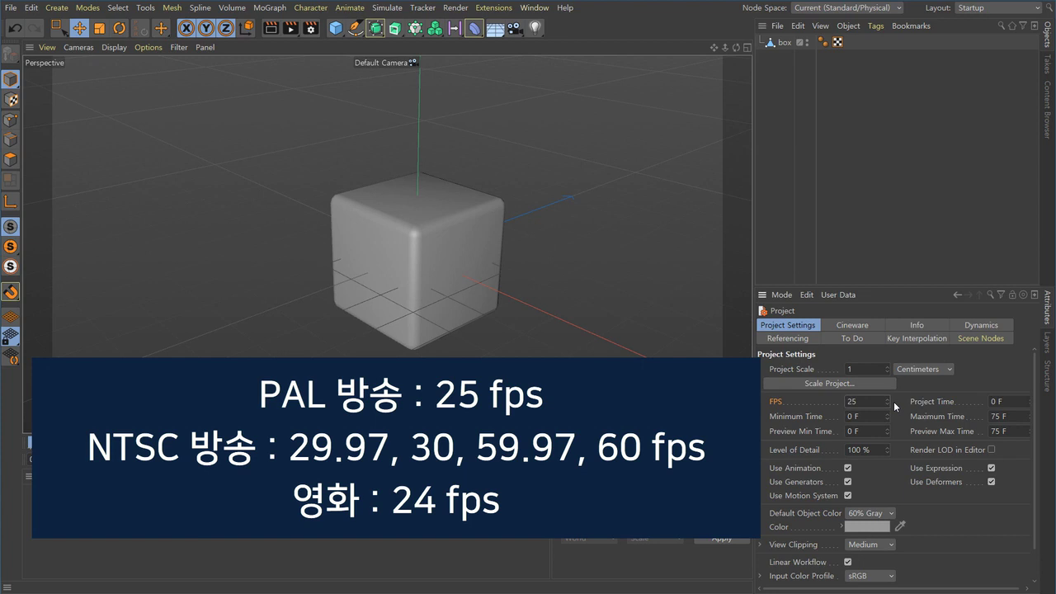
Set the project's frame rate to 30 FPS and change it to 60 FPS
{"action": "left_click", "coordinate": [858, 401]}
{"action": "type", "text": "30"}
{"action": "key", "text": "Return"}
{"action": "type", "text": "60"}
{"action": "key", "text": "Return"}
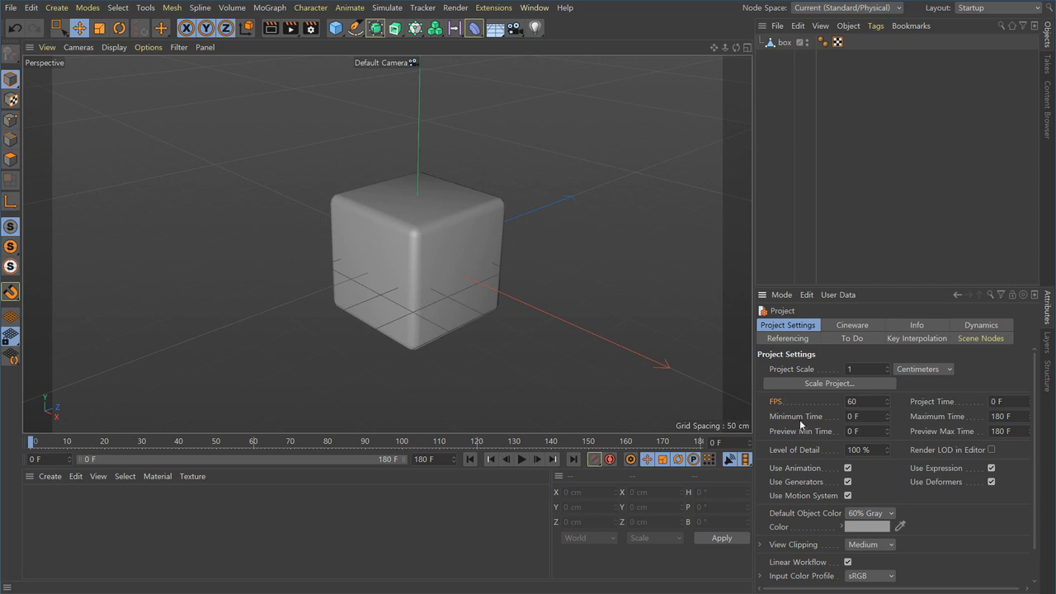
Set the project's frame rate to 30 FPS
{"action": "left_click", "coordinate": [854, 402]}
{"action": "left_click_drag", "start_coordinate": [863, 398], "coordinate": [814, 401]}
{"action": "type", "text": "30"}
{"action": "key", "text": "Return"}
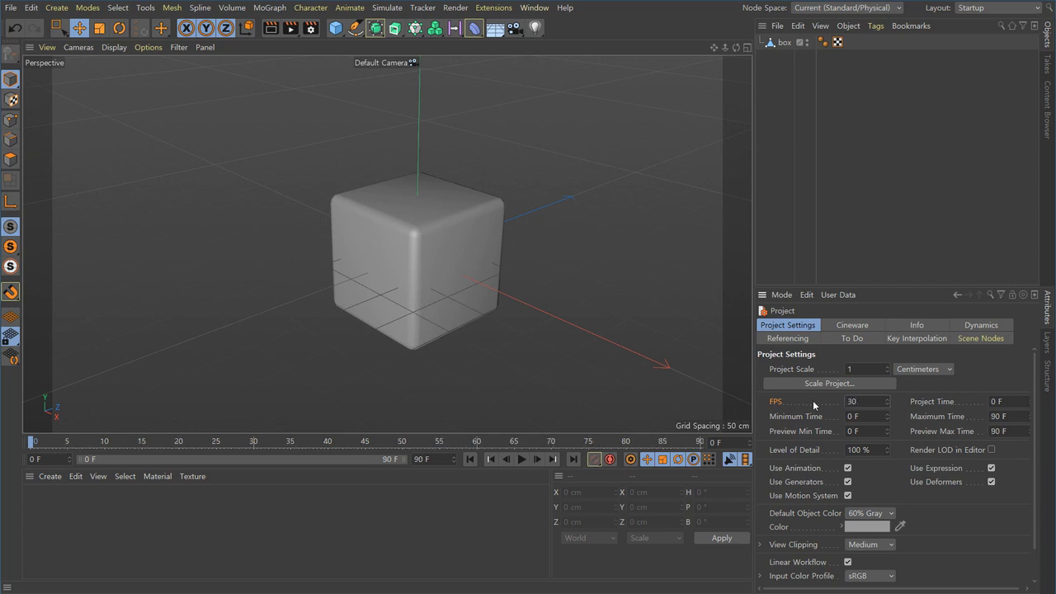
Scrub the playhead through the timeline and return it to frame 0
{"action": "left_click", "coordinate": [39, 445]}
{"action": "left_click_drag", "start_coordinate": [41, 451], "coordinate": [196, 451]}
{"action": "left_click_drag", "start_coordinate": [304, 453], "coordinate": [702, 463]}
{"action": "left_click_drag", "start_coordinate": [241, 445], "coordinate": [4, 459]}
Set the project's end frame to 150
{"action": "left_click", "coordinate": [47, 460]}
{"action": "key", "text": "Tab"}
{"action": "type", "text": "150"}
{"action": "key", "text": "Return"}
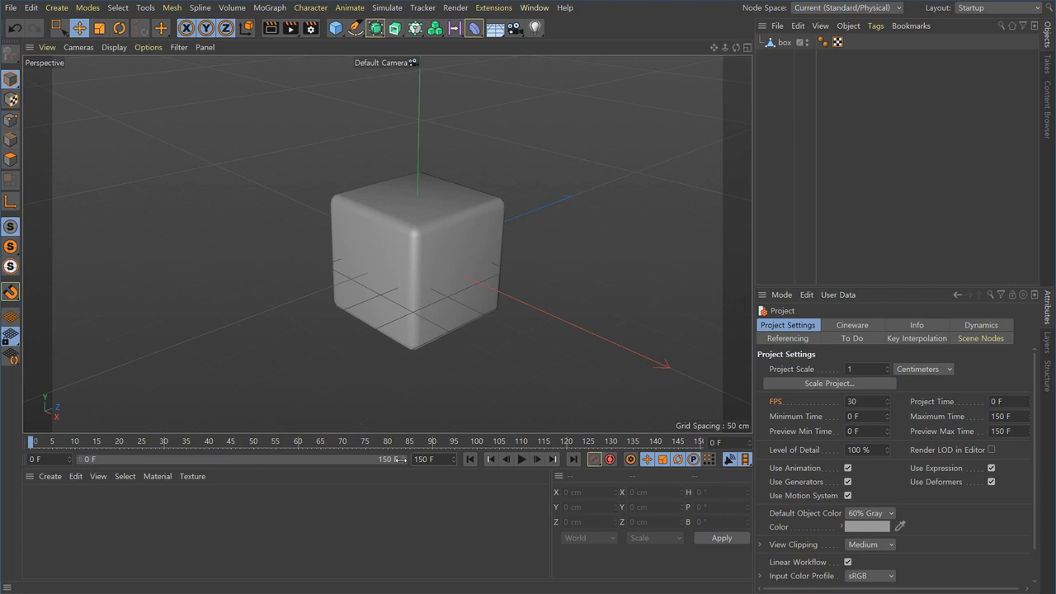
Shorten the timeline's preview range to 22 and 40 frames, restoring the full range each time
{"action": "left_click_drag", "start_coordinate": [399, 459], "coordinate": [139, 459]}
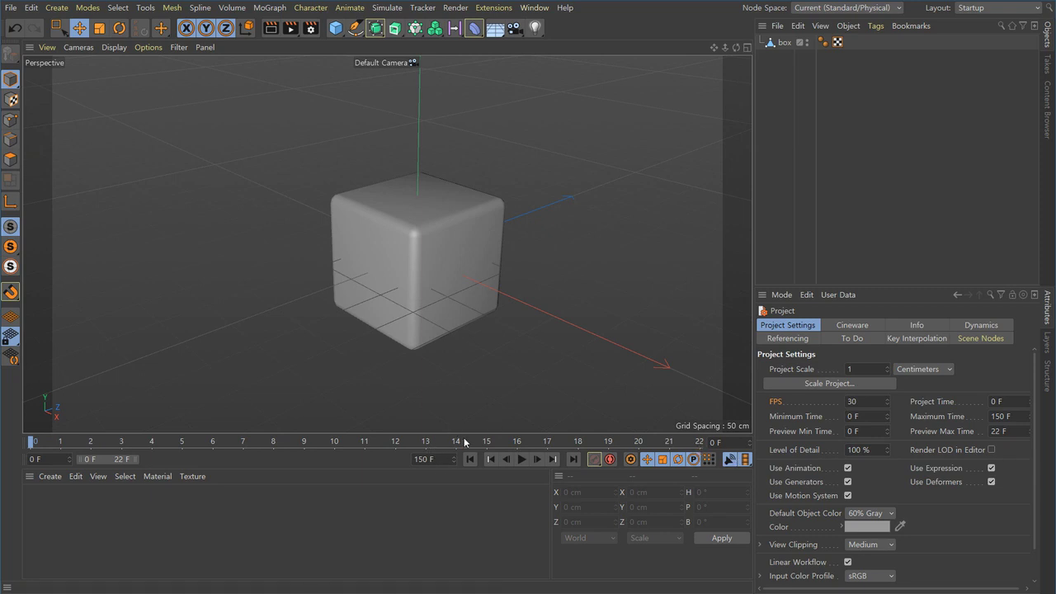
{"action": "left_click_drag", "start_coordinate": [136, 460], "coordinate": [439, 484]}
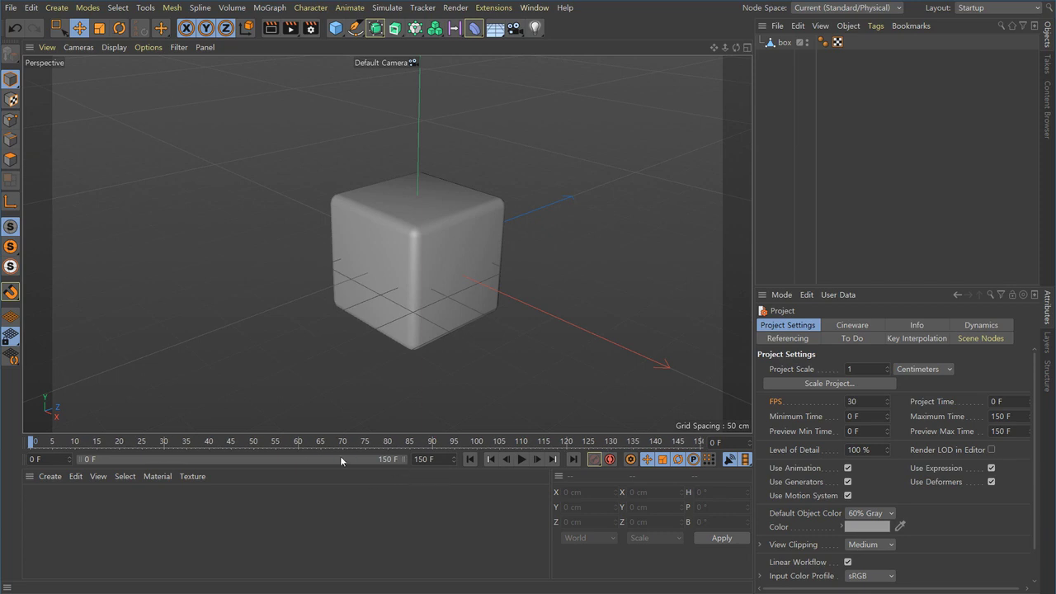
{"action": "left_click_drag", "start_coordinate": [401, 460], "coordinate": [56, 459]}
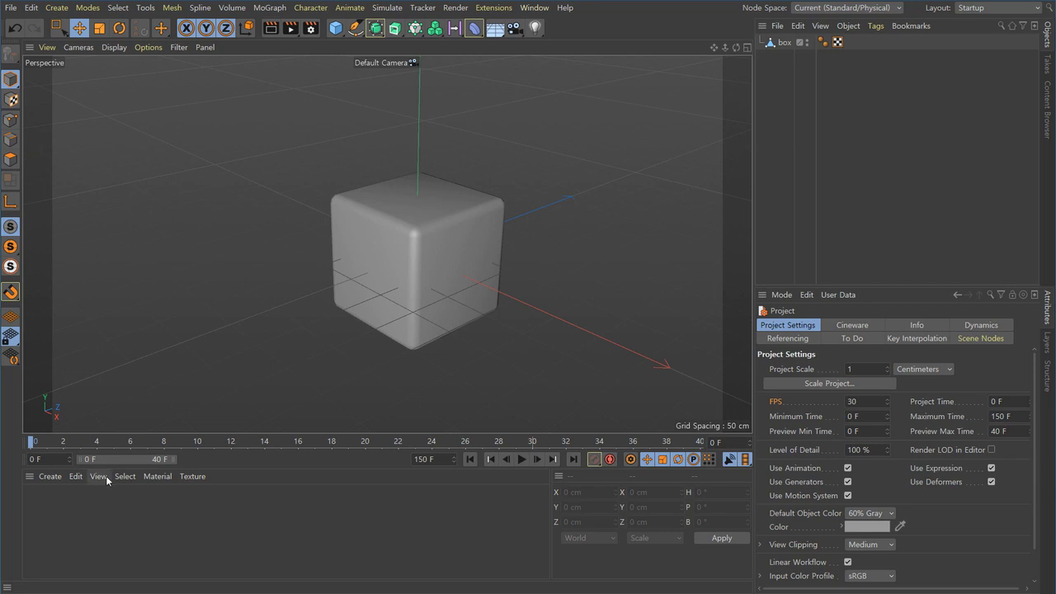
{"action": "double_click", "coordinate": [127, 458]}
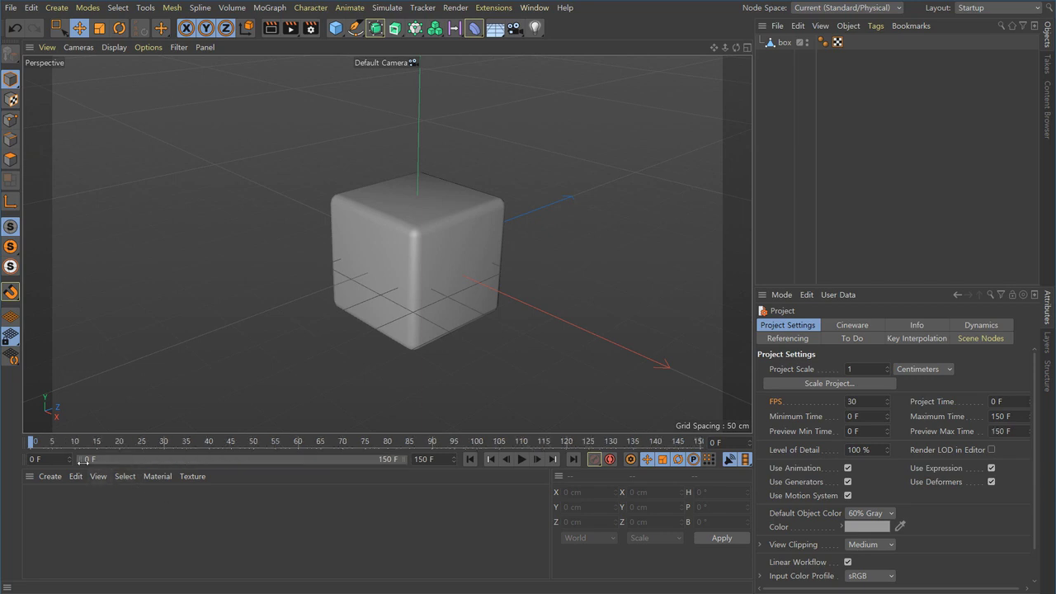
Set the project's end frame to 125
{"action": "left_click", "coordinate": [443, 467]}
{"action": "type", "text": "125"}
{"action": "key", "text": "Return"}
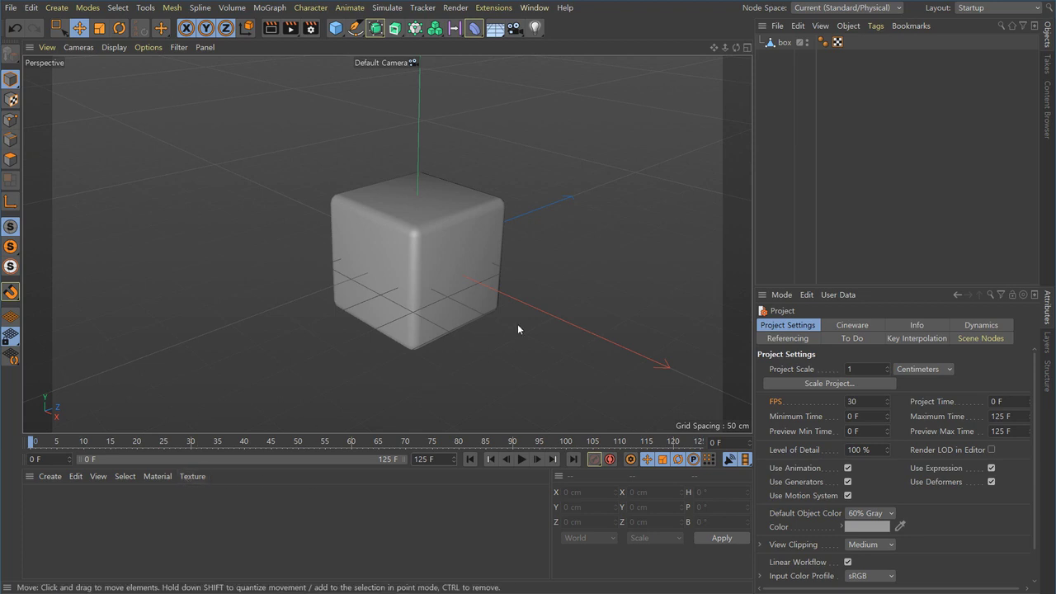
Select the box and keyframe its X position of 0 cm at frame 0
{"action": "left_click", "coordinate": [463, 265]}
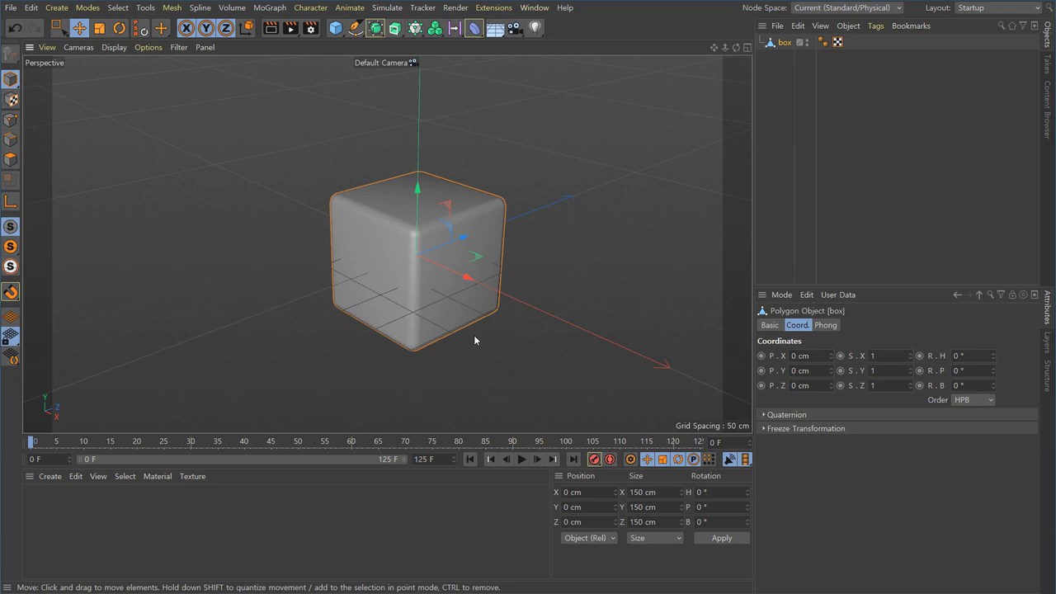
{"action": "left_click_drag", "start_coordinate": [470, 354], "coordinate": [257, 326], "text": "alt"}
{"action": "left_click", "coordinate": [236, 327]}
{"action": "left_click", "coordinate": [178, 318]}
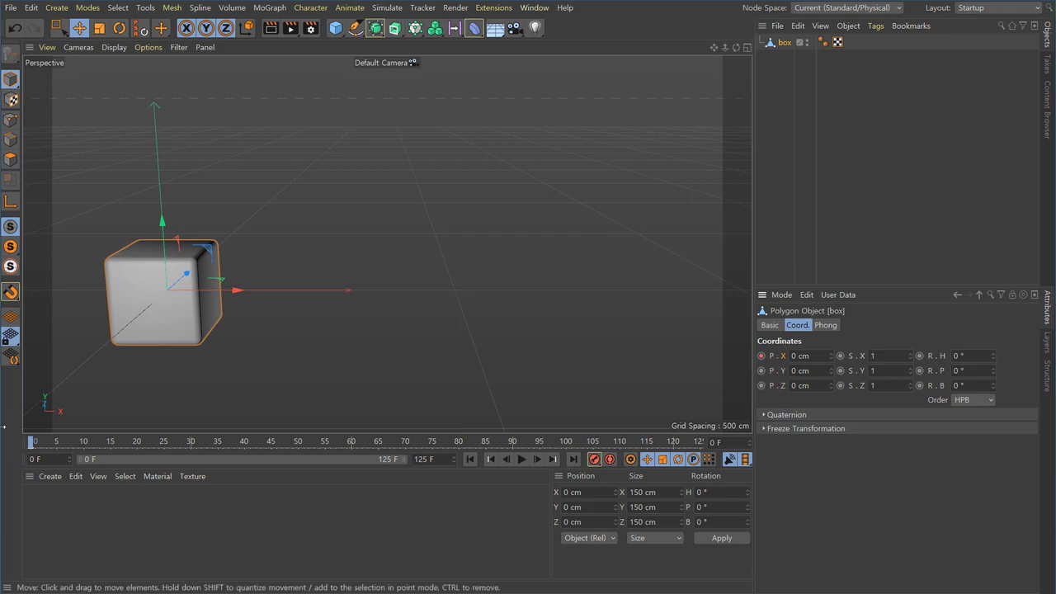
{"action": "left_click_drag", "start_coordinate": [30, 444], "coordinate": [52, 443]}
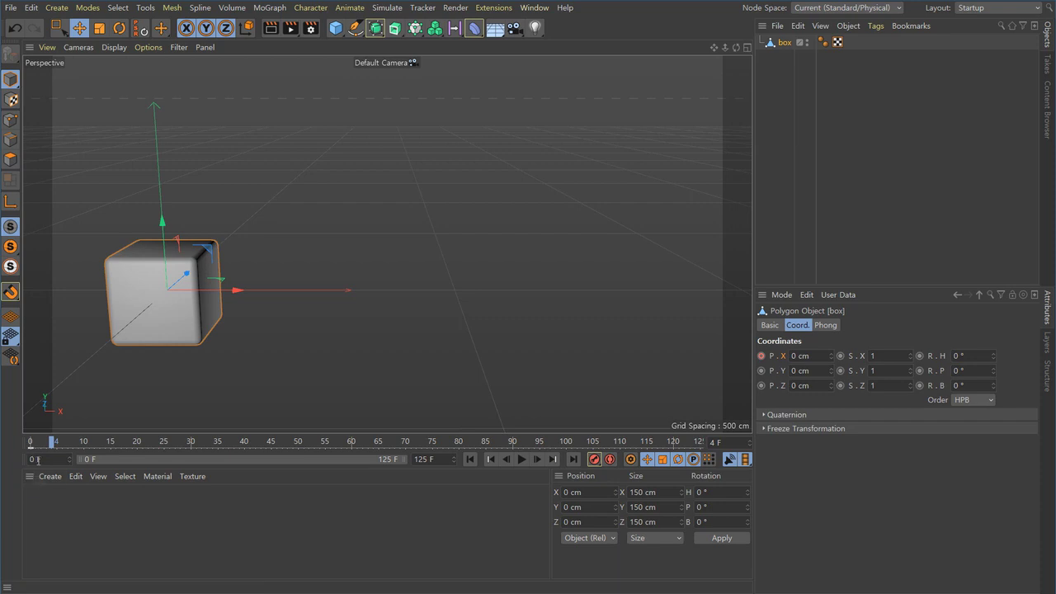
{"action": "left_click", "coordinate": [32, 443]}
At frame 30, move the box along X to about 2075.6 cm and keyframe its X position
{"action": "left_click_drag", "start_coordinate": [33, 445], "coordinate": [157, 453]}
{"action": "left_click_drag", "start_coordinate": [279, 355], "coordinate": [753, 266], "text": "alt"}
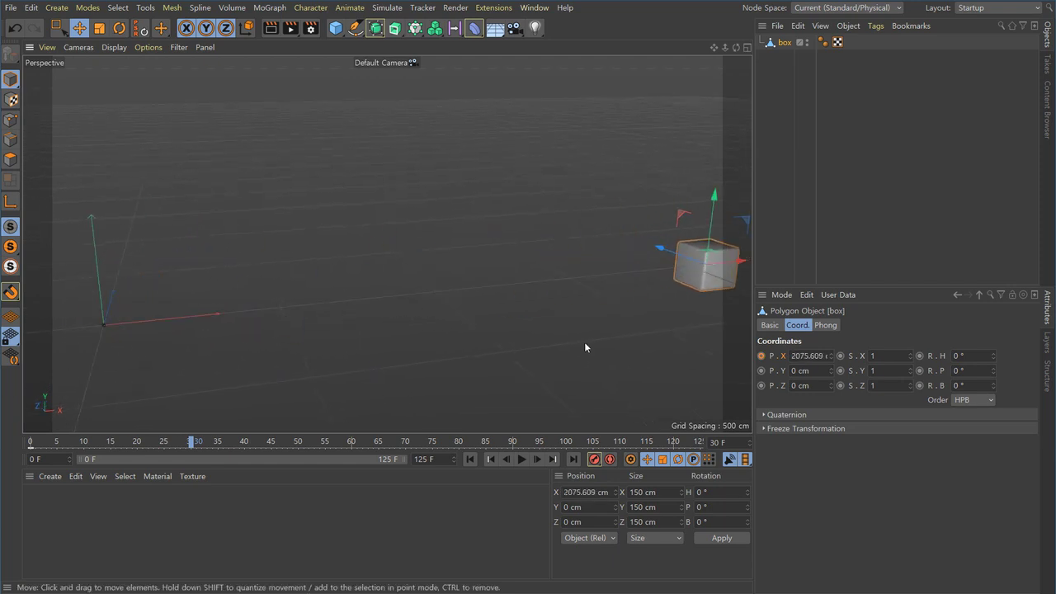
{"action": "left_click_drag", "start_coordinate": [584, 348], "coordinate": [483, 361], "text": "alt"}
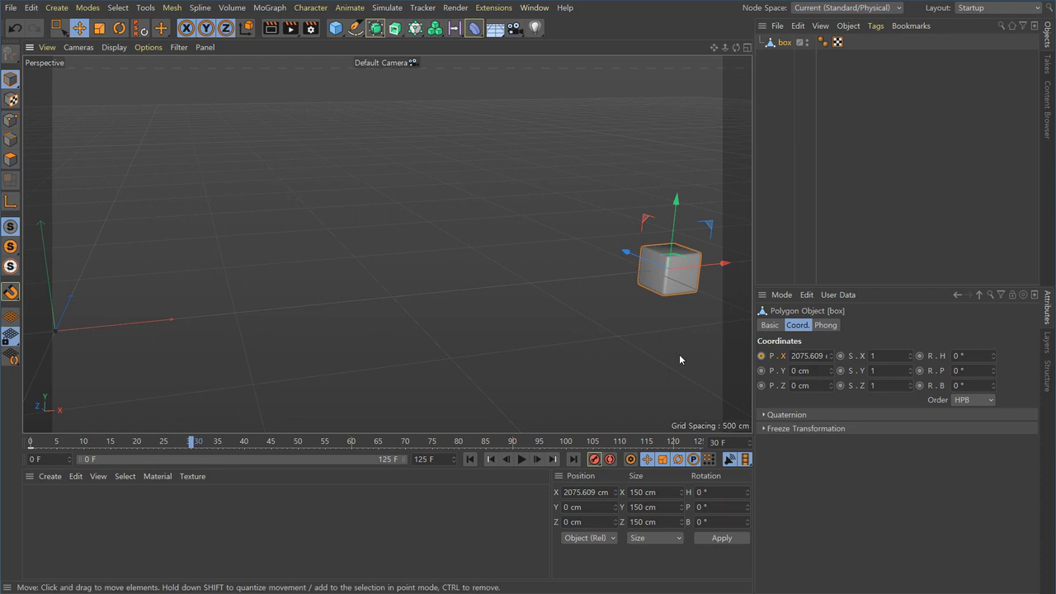
{"action": "left_click", "coordinate": [762, 356]}
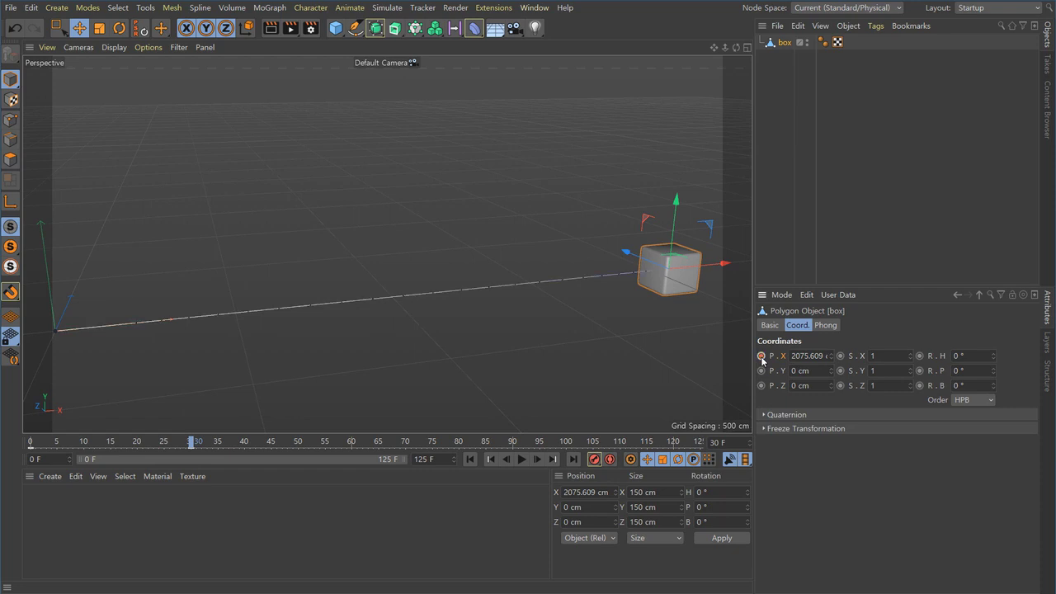
Play the box's movement several times from the start, stop playback and rewind to frame 0
{"action": "right_click_drag", "start_coordinate": [461, 329], "coordinate": [249, 386], "text": "alt"}
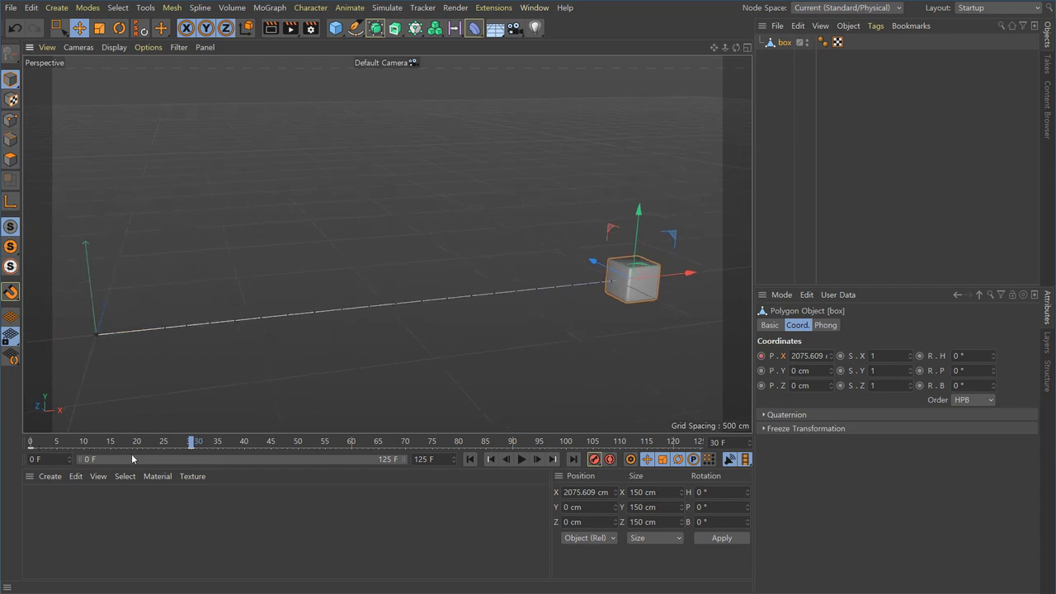
{"action": "left_click_drag", "start_coordinate": [73, 410], "coordinate": [111, 393], "text": "alt"}
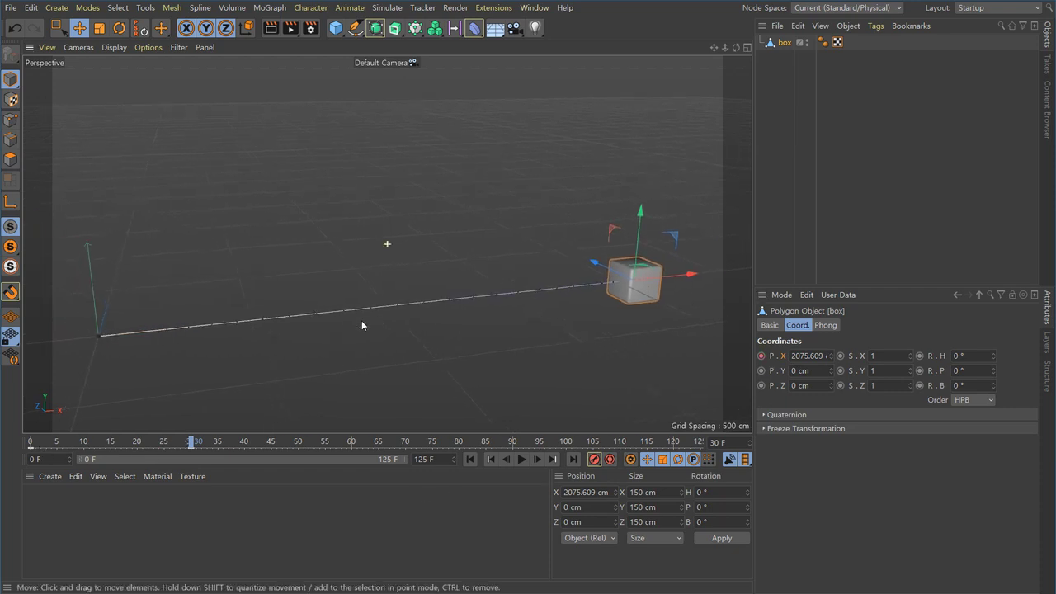
{"action": "left_click", "coordinate": [471, 459]}
{"action": "left_click", "coordinate": [522, 459]}
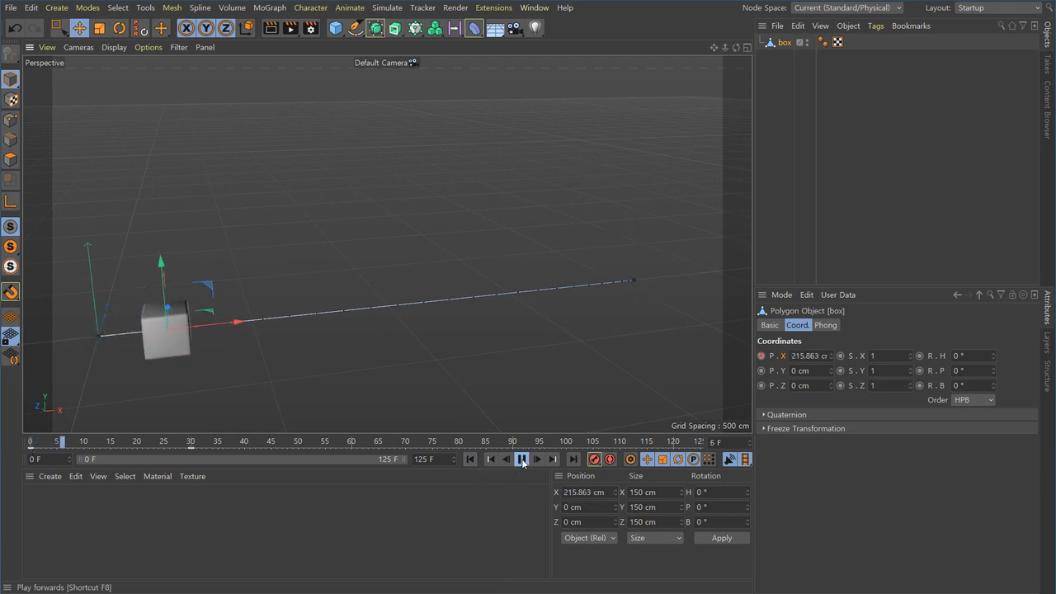
{"action": "left_click", "coordinate": [470, 459]}
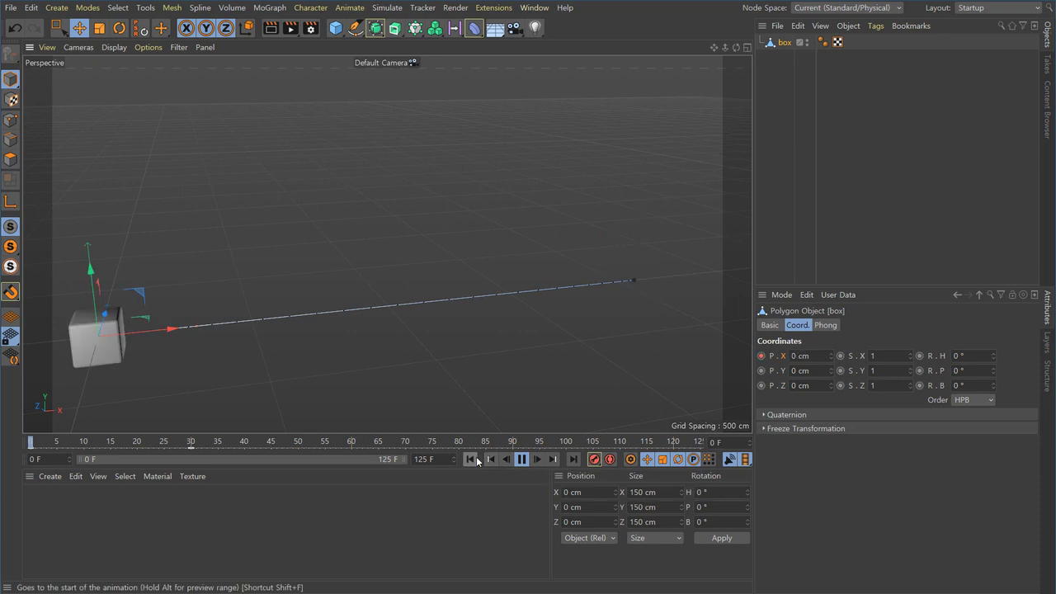
{"action": "left_click", "coordinate": [471, 460]}
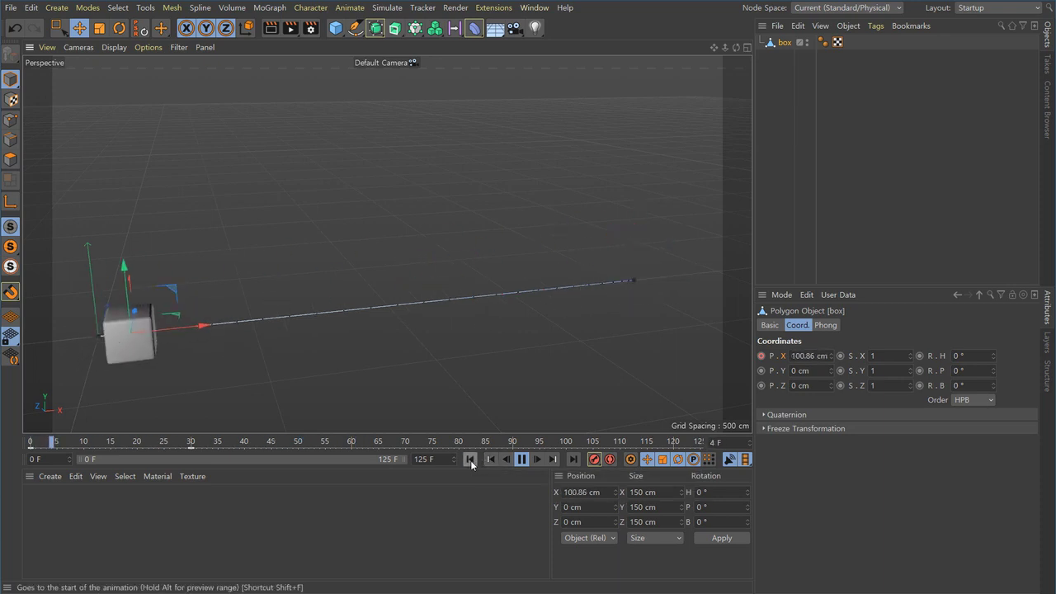
{"action": "left_click", "coordinate": [471, 459]}
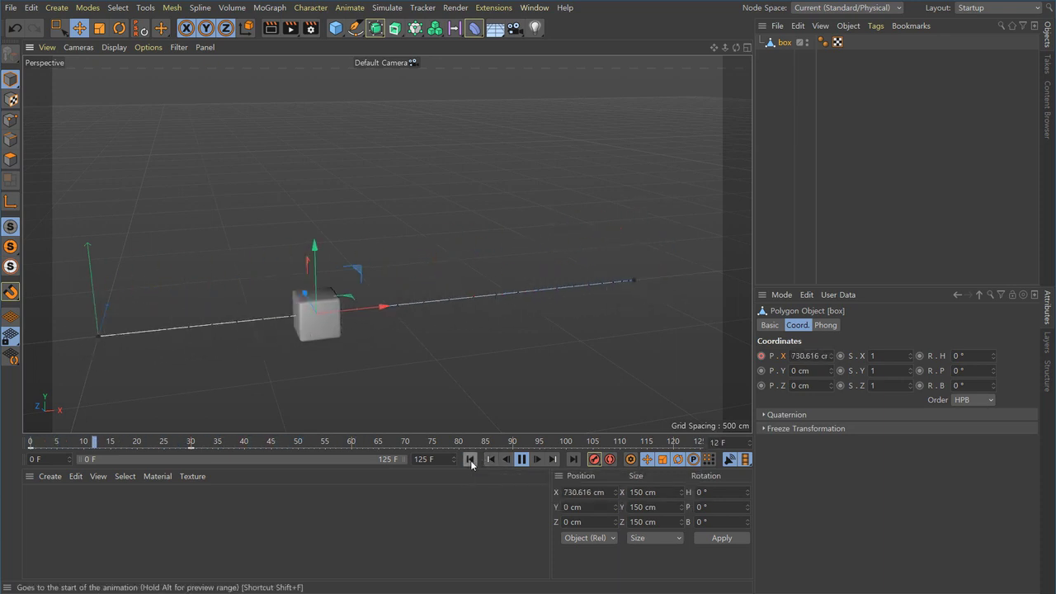
{"action": "left_click", "coordinate": [471, 459]}
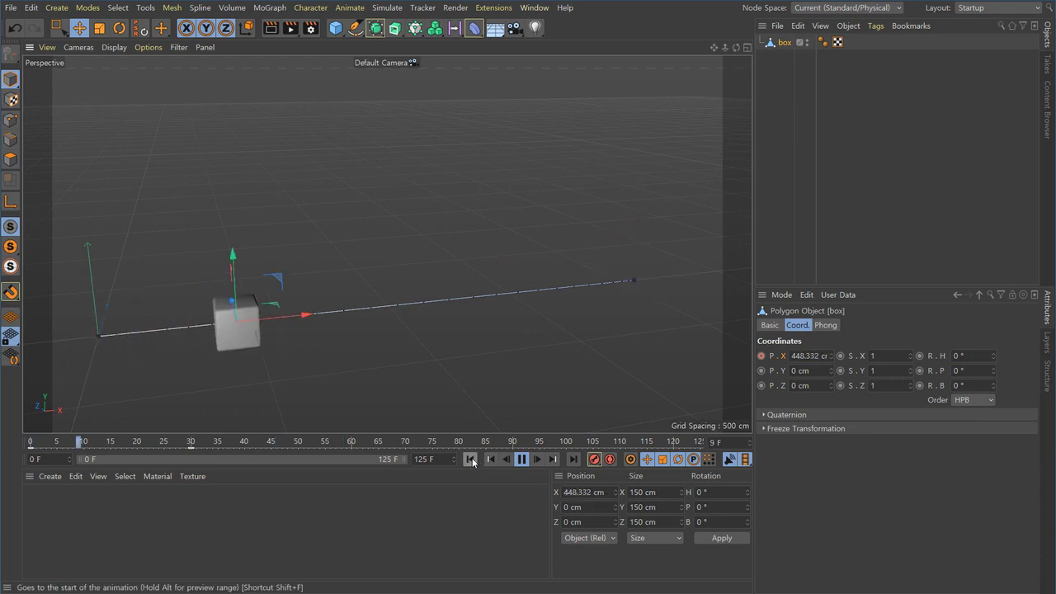
{"action": "left_click", "coordinate": [522, 460]}
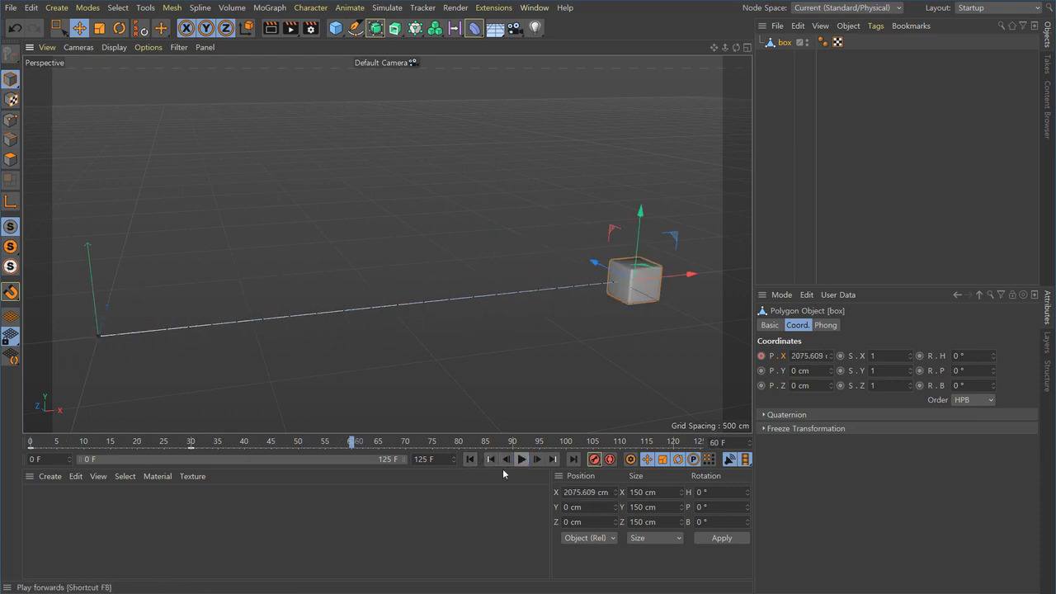
{"action": "left_click", "coordinate": [470, 459]}
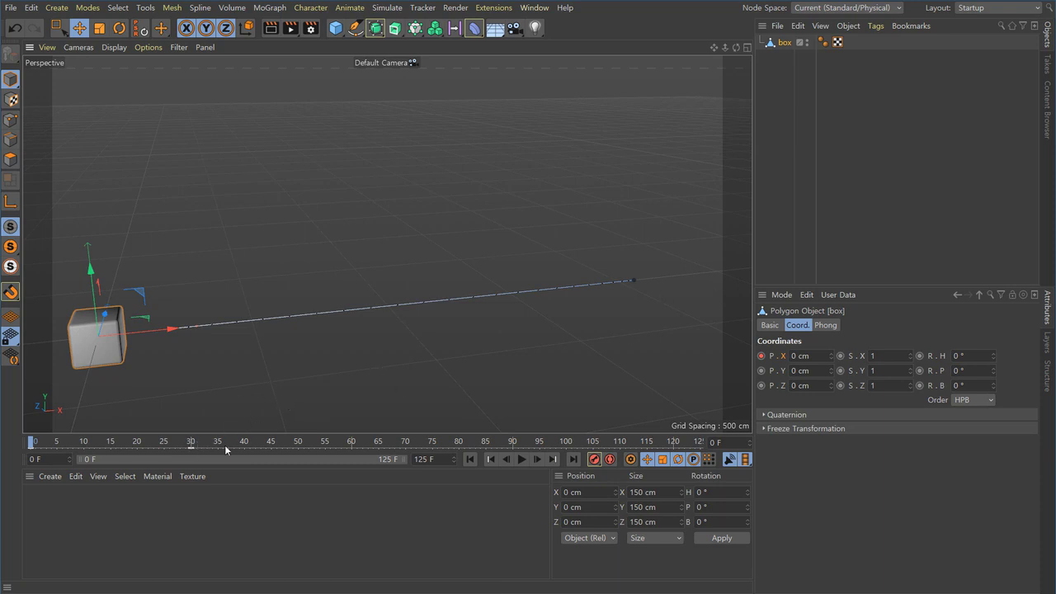
At frame 30, move the box back along X to about 1172.8 cm and update its X position keyframe
{"action": "mouse_move", "coordinate": [185, 447]}
{"action": "left_mouse_down"}
{"action": "mouse_move", "coordinate": [173, 445]}
{"action": "mouse_move", "coordinate": [195, 448]}
{"action": "left_mouse_up"}
{"action": "left_click_drag", "start_coordinate": [333, 408], "coordinate": [470, 341], "text": "alt"}
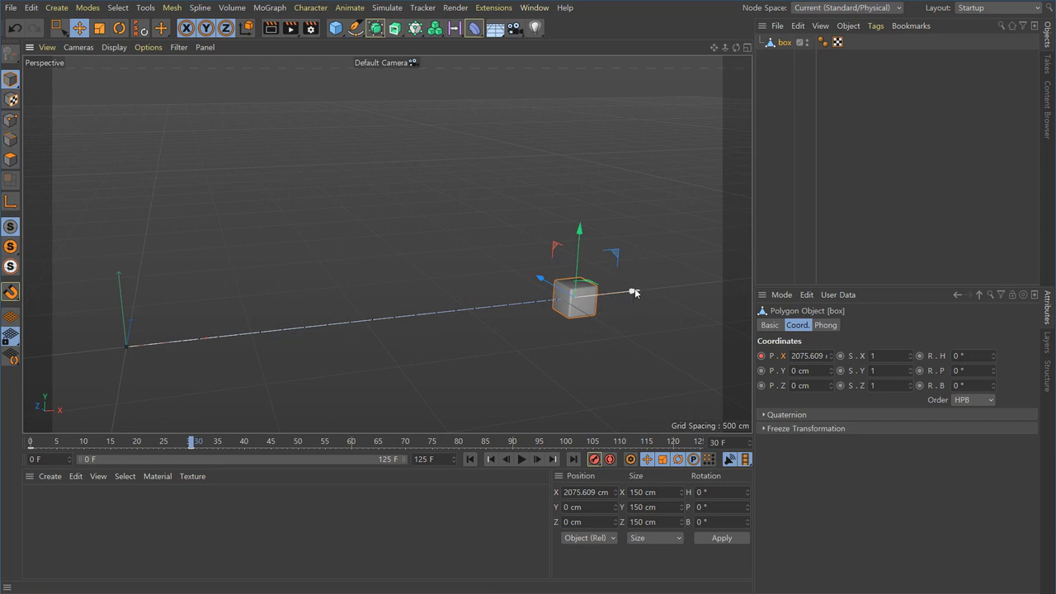
{"action": "left_click_drag", "start_coordinate": [635, 294], "coordinate": [466, 312]}
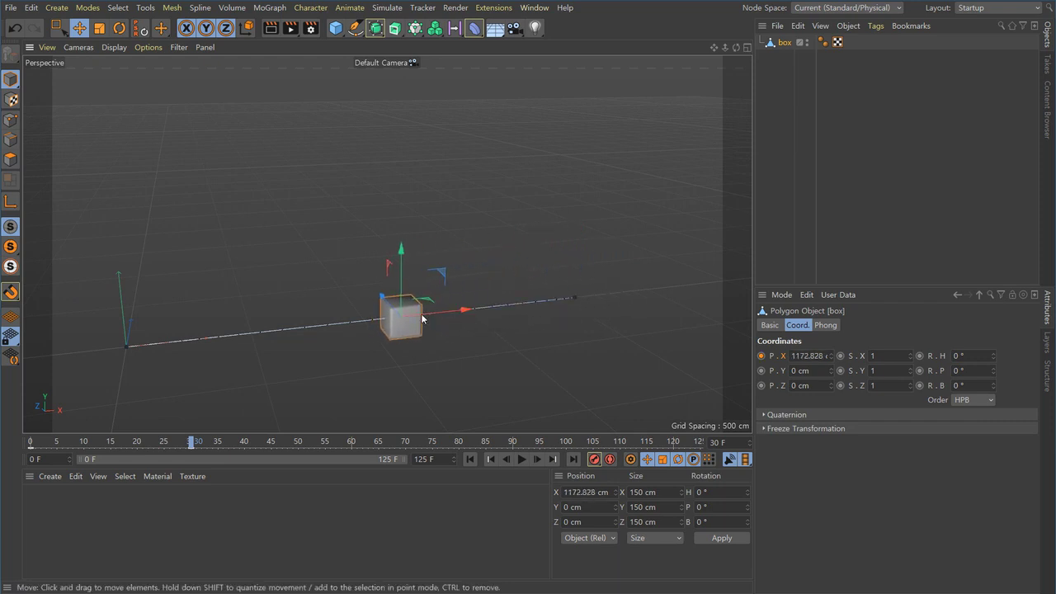
{"action": "left_click", "coordinate": [761, 356]}
Play the box's shortened X movement from the start twice and stop playback
{"action": "left_click", "coordinate": [470, 459]}
{"action": "left_click", "coordinate": [521, 458]}
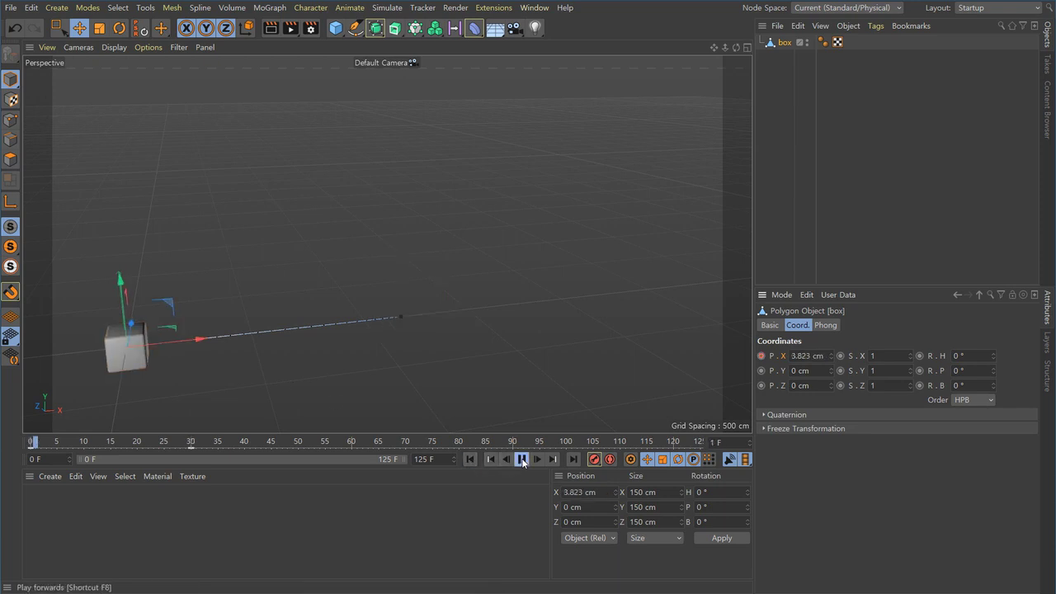
{"action": "left_click", "coordinate": [521, 459]}
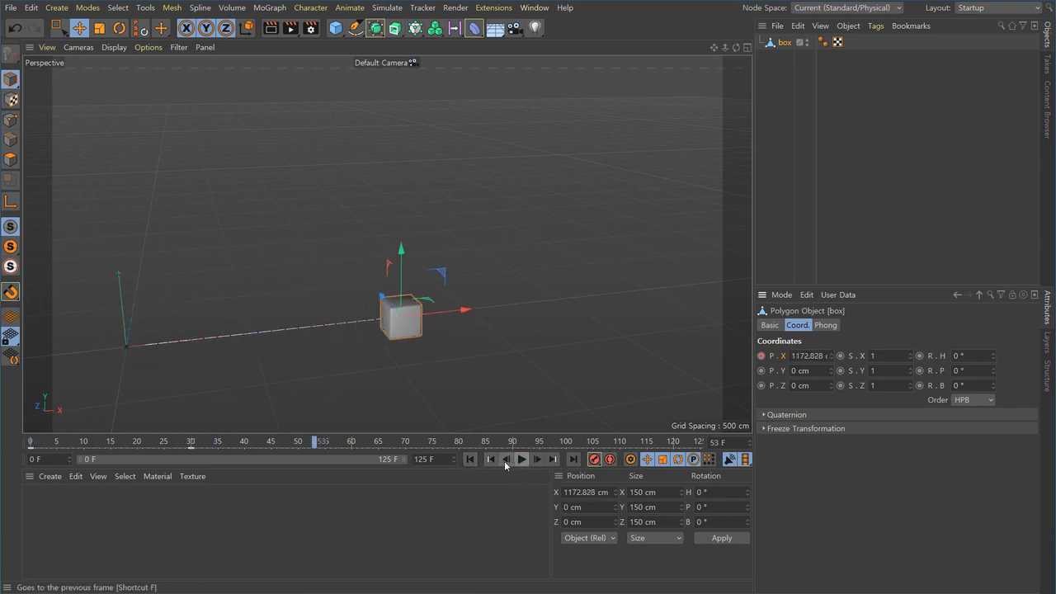
{"action": "left_click", "coordinate": [472, 459]}
{"action": "left_click", "coordinate": [521, 459]}
{"action": "left_click", "coordinate": [522, 460]}
At frame 30, move the box farther along X to about 3459.4 cm and keyframe its X position again
{"action": "left_click", "coordinate": [193, 451]}
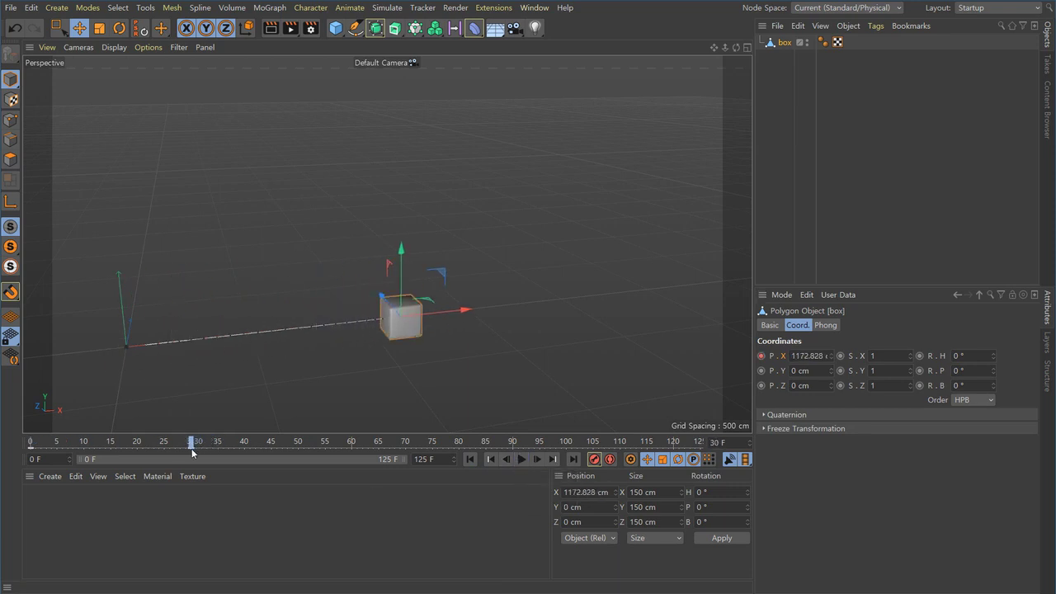
{"action": "middle_click_drag", "start_coordinate": [383, 342], "coordinate": [370, 347], "text": "alt"}
{"action": "left_click_drag", "start_coordinate": [447, 323], "coordinate": [794, 277]}
{"action": "right_click_drag", "start_coordinate": [488, 318], "coordinate": [346, 353], "text": "alt"}
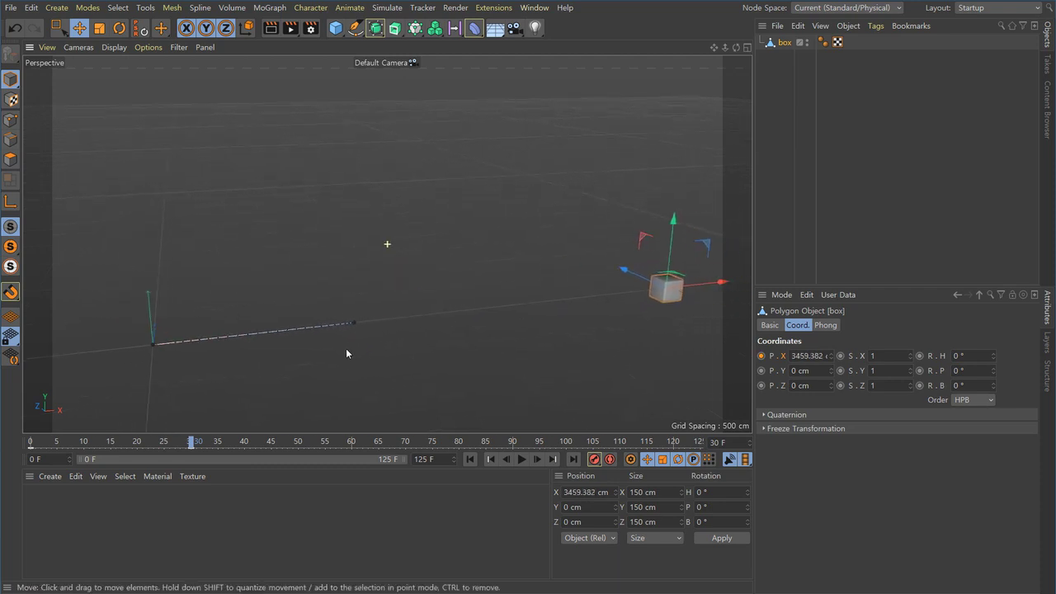
{"action": "left_click", "coordinate": [760, 356]}
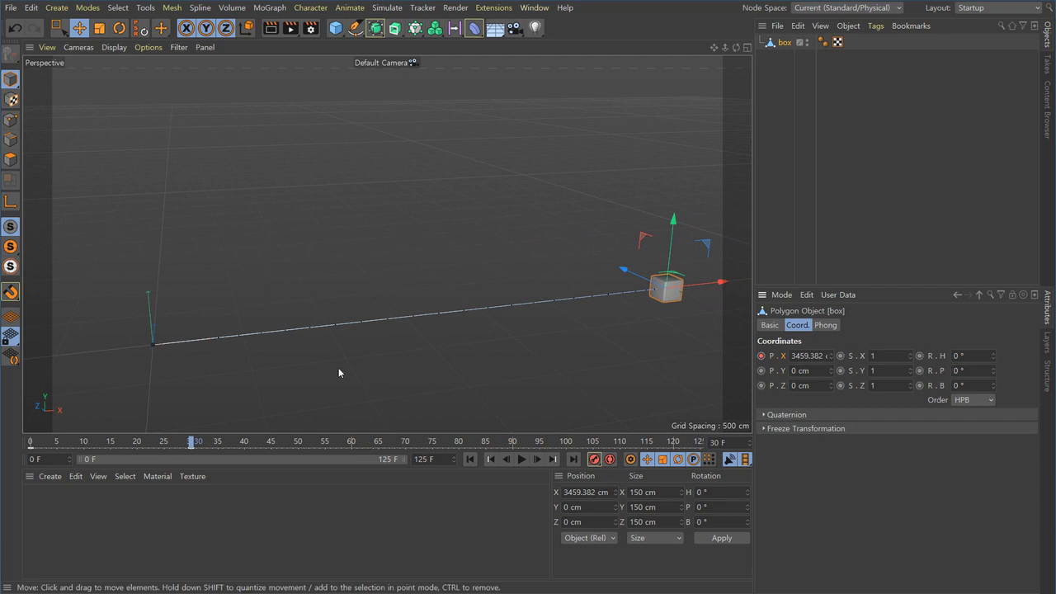
Play the box's lengthened X movement several times from the start, stop playback and rewind to frame 0
{"action": "left_click", "coordinate": [470, 459]}
{"action": "left_click", "coordinate": [522, 459]}
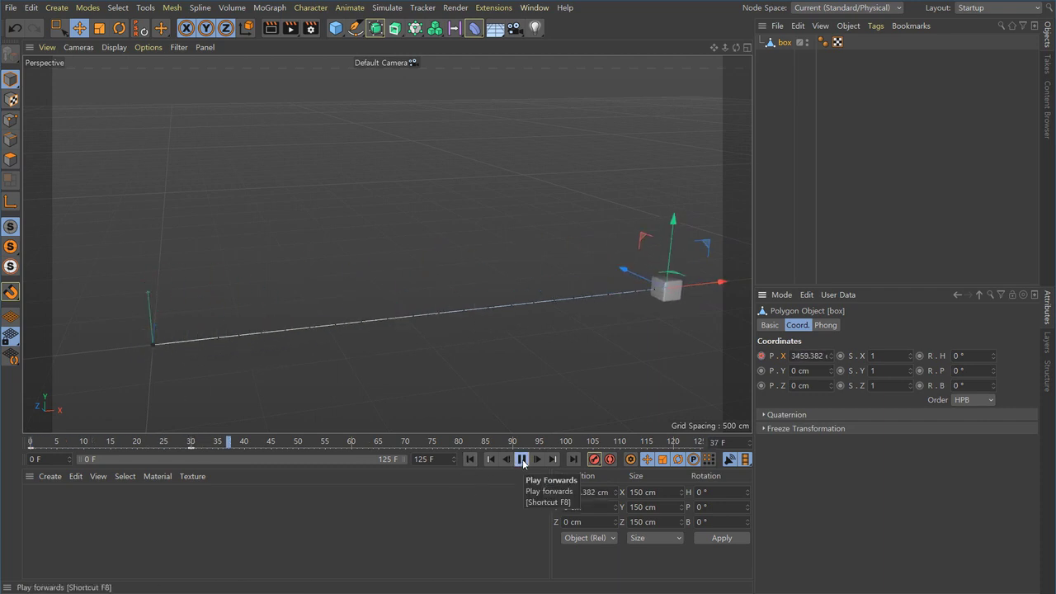
{"action": "left_click", "coordinate": [522, 458]}
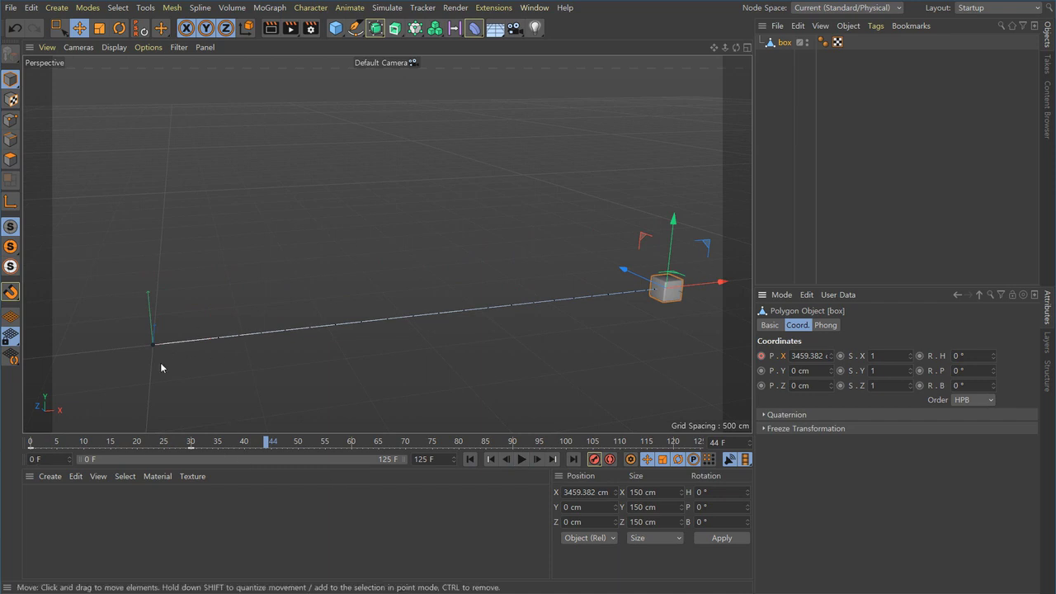
{"action": "left_click", "coordinate": [470, 459]}
{"action": "left_click", "coordinate": [521, 459]}
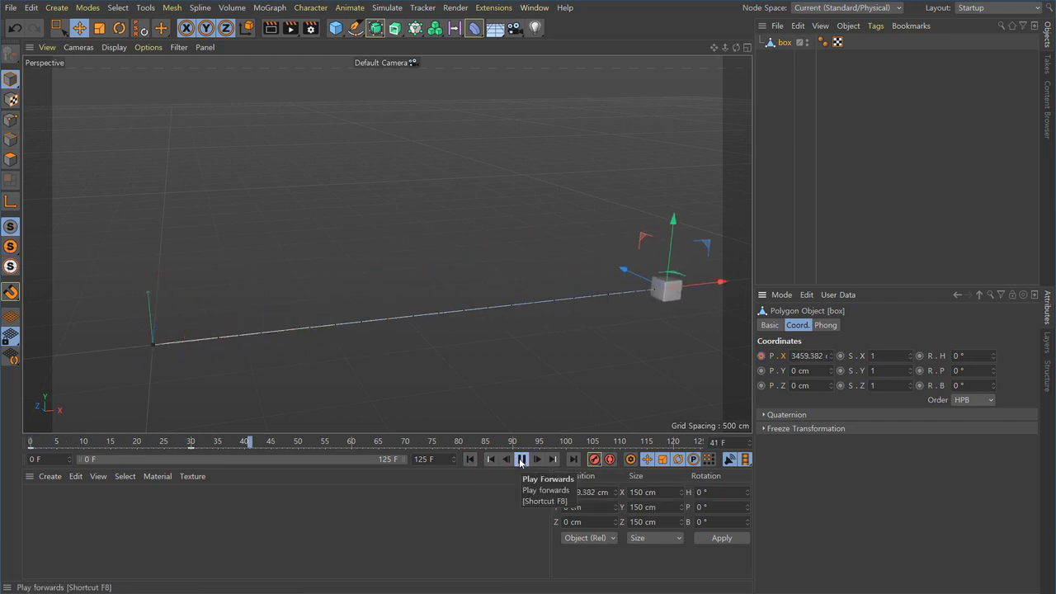
{"action": "left_click", "coordinate": [522, 459]}
{"action": "left_click", "coordinate": [470, 458]}
{"action": "left_click", "coordinate": [522, 459]}
{"action": "left_click", "coordinate": [521, 459]}
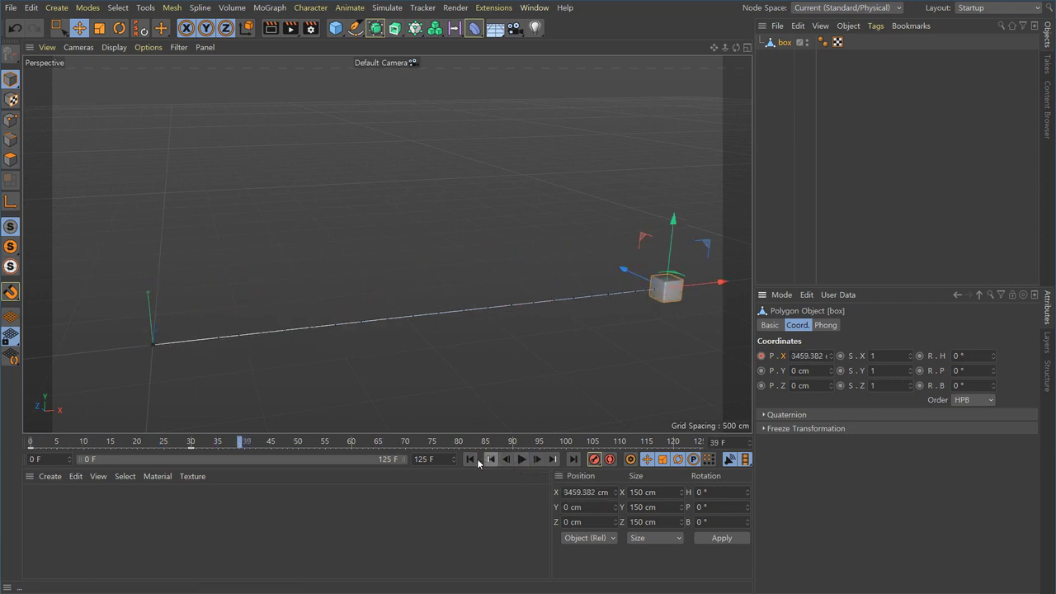
{"action": "left_click", "coordinate": [471, 459]}
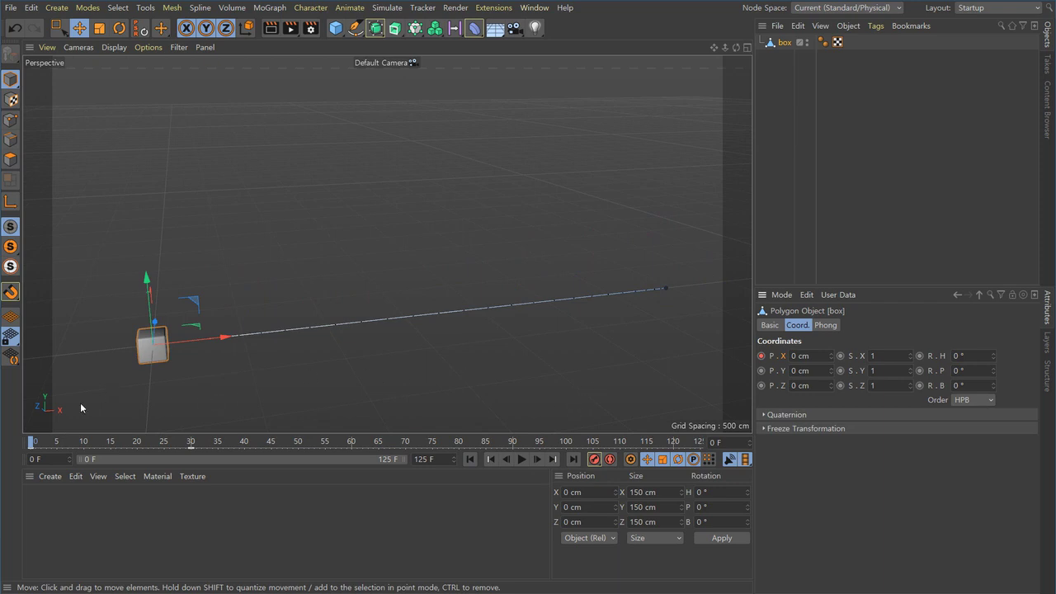
Keyframe the box's Y position at 0 cm on frame 0 and, after raising it, at about 766.5 cm on frame 15
{"action": "left_click_drag", "start_coordinate": [39, 445], "coordinate": [22, 447]}
{"action": "left_click", "coordinate": [761, 370]}
{"action": "mouse_move", "coordinate": [114, 448]}
{"action": "left_mouse_down"}
{"action": "mouse_move", "coordinate": [128, 448]}
{"action": "mouse_move", "coordinate": [111, 448]}
{"action": "left_mouse_up"}
{"action": "mouse_move", "coordinate": [106, 447]}
{"action": "left_mouse_down"}
{"action": "mouse_move", "coordinate": [121, 446]}
{"action": "mouse_move", "coordinate": [112, 446]}
{"action": "left_mouse_up"}
{"action": "left_click_drag", "start_coordinate": [451, 368], "coordinate": [417, 143], "text": "alt"}
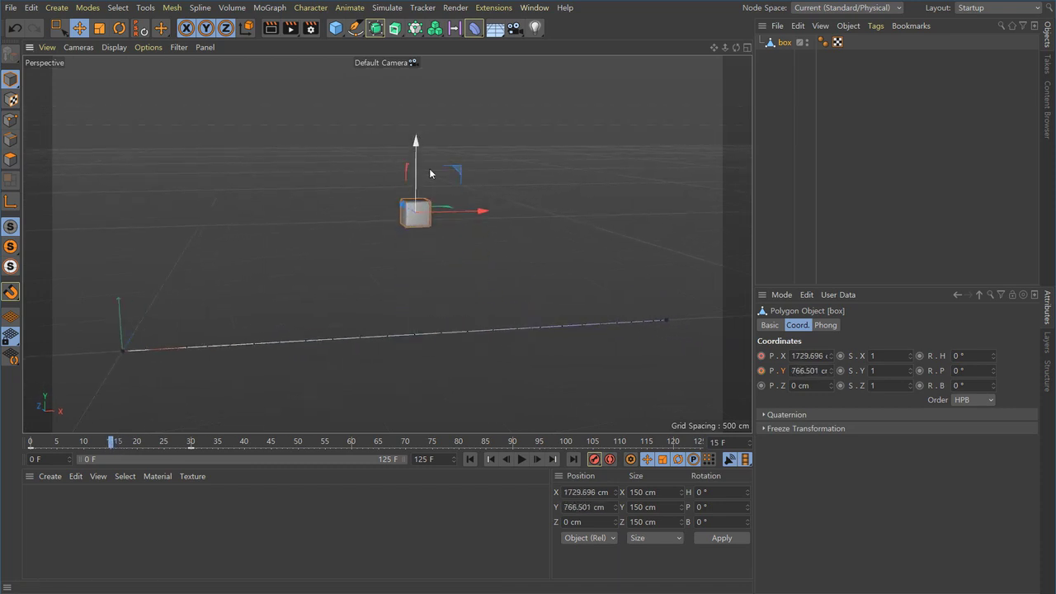
{"action": "left_click", "coordinate": [761, 371]}
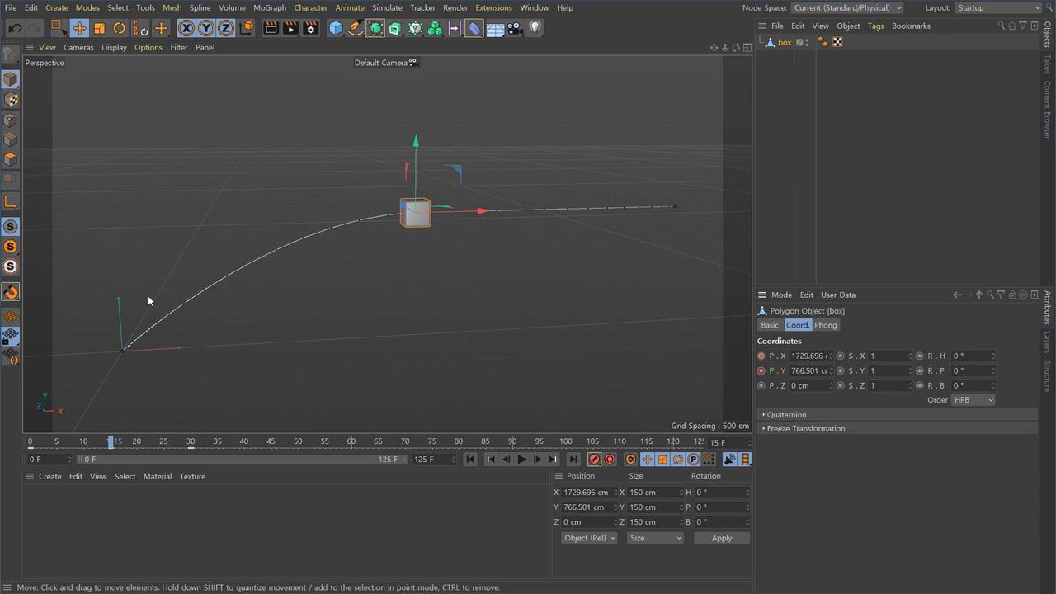
At frame 30, lower the box along Y to about -690.4 cm and keyframe its Y position
{"action": "left_click_drag", "start_coordinate": [110, 446], "coordinate": [191, 445]}
{"action": "scroll", "coordinate": [573, 312], "scroll_direction": "down", "scroll_amount": 1}
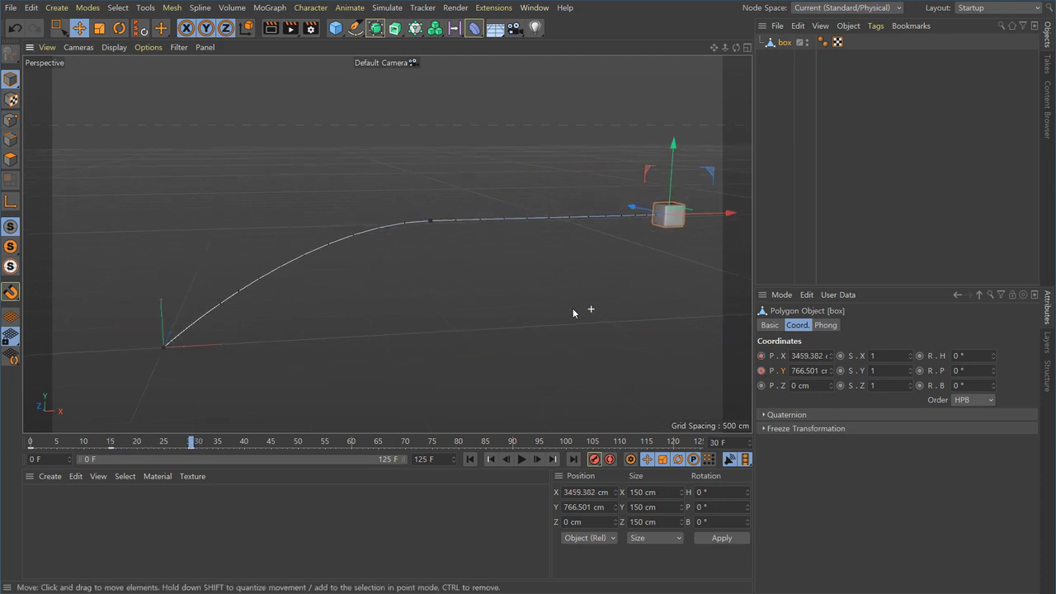
{"action": "middle_click_drag", "start_coordinate": [573, 311], "coordinate": [481, 319], "text": "alt"}
{"action": "left_click_drag", "start_coordinate": [596, 159], "coordinate": [602, 347]}
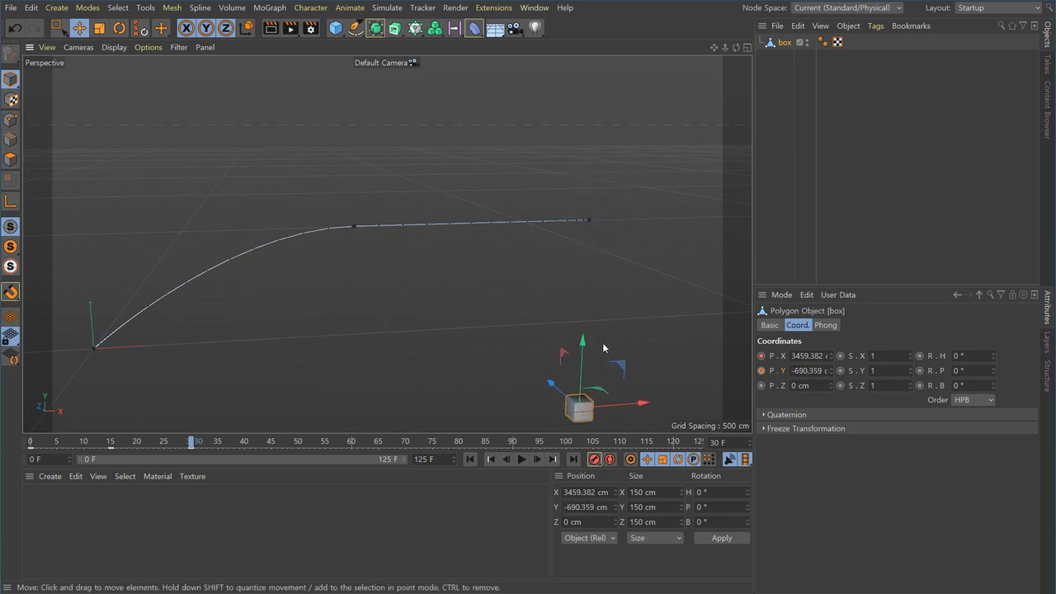
{"action": "left_click", "coordinate": [762, 370]}
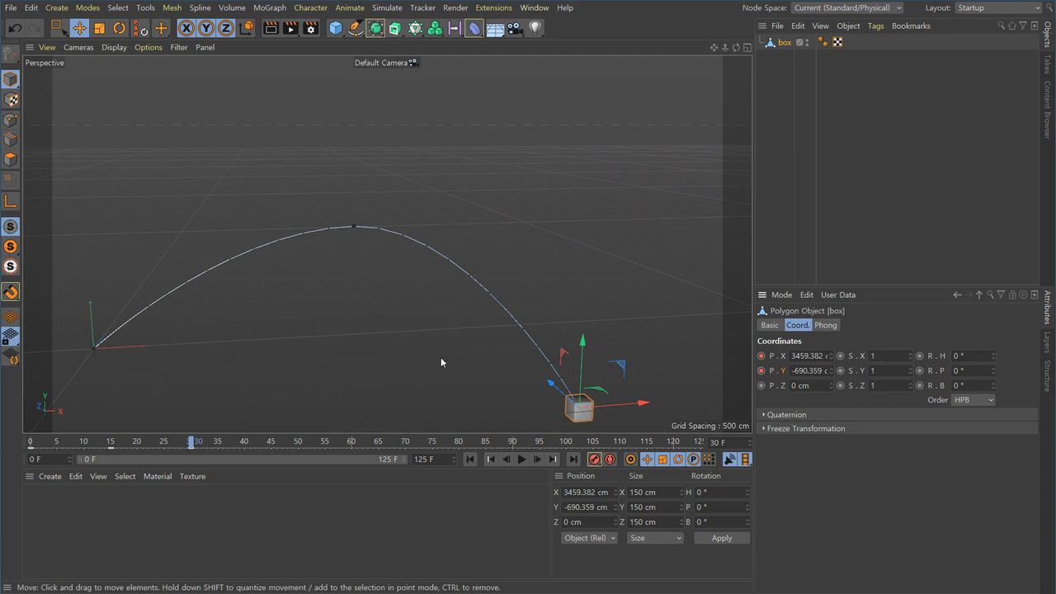
Play the box's arcing movement repeatedly from the start, stop playback and rewind to frame 0
{"action": "left_click_drag", "start_coordinate": [440, 357], "coordinate": [381, 335], "text": "alt"}
{"action": "left_click", "coordinate": [471, 459]}
{"action": "left_click", "coordinate": [521, 459]}
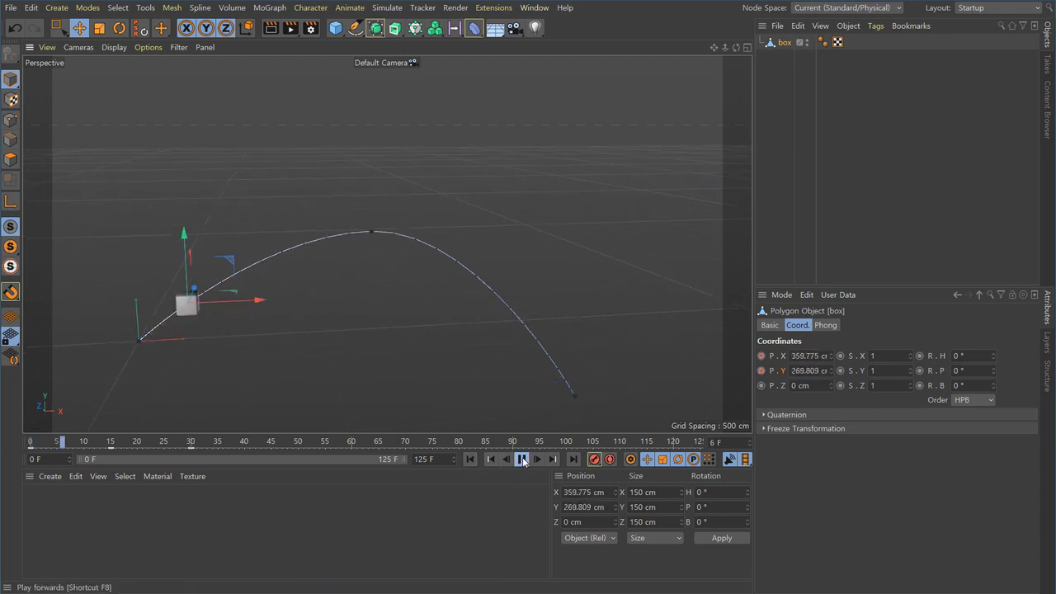
{"action": "left_click", "coordinate": [471, 458]}
{"action": "left_click_drag", "start_coordinate": [417, 290], "coordinate": [519, 284], "text": "alt"}
{"action": "left_click", "coordinate": [475, 461]}
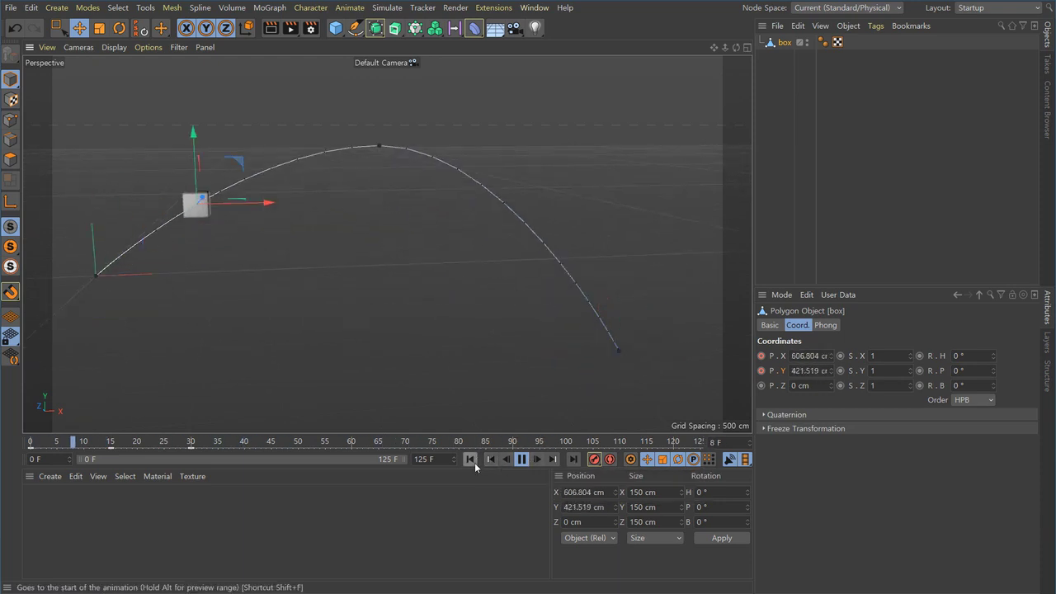
{"action": "left_click", "coordinate": [474, 463]}
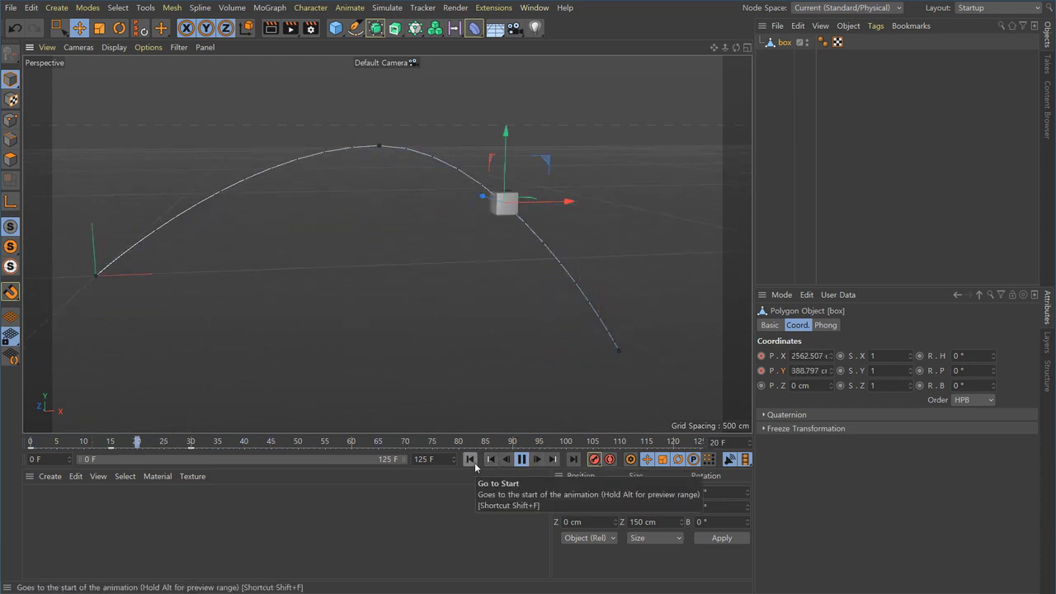
{"action": "left_click", "coordinate": [522, 460]}
{"action": "left_click_drag", "start_coordinate": [462, 347], "coordinate": [396, 305], "text": "alt"}
{"action": "left_click", "coordinate": [468, 460]}
Keyframe the box's Z position at 0 cm on frame 0 and, after moving it, at about -1044.7 cm on frame 15
{"action": "left_click_drag", "start_coordinate": [371, 350], "coordinate": [312, 413], "text": "alt"}
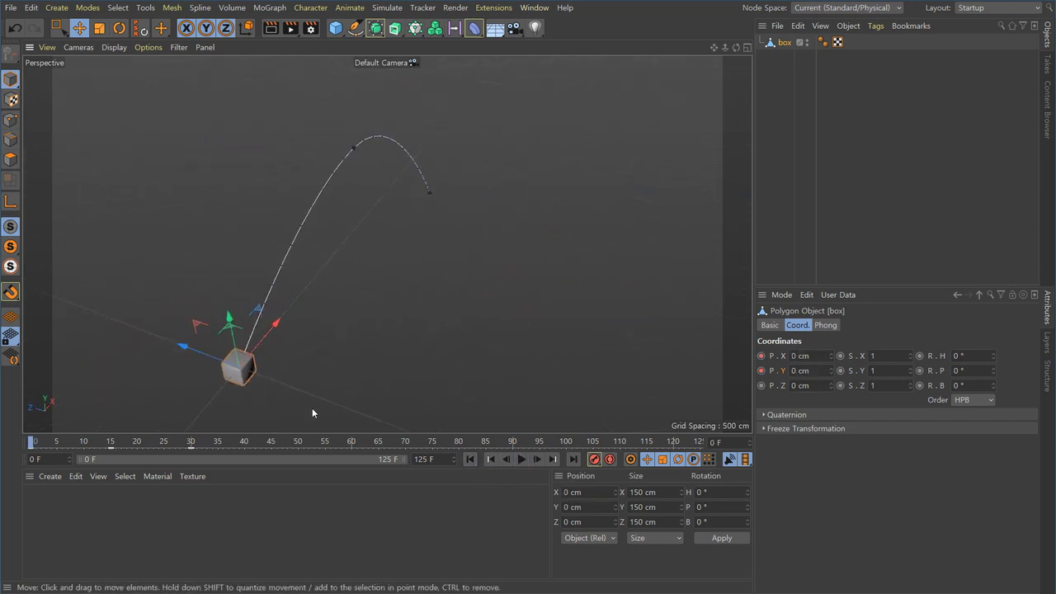
{"action": "left_click", "coordinate": [761, 386]}
{"action": "left_click_drag", "start_coordinate": [108, 443], "coordinate": [111, 444]}
{"action": "left_click_drag", "start_coordinate": [368, 307], "coordinate": [395, 337], "text": "alt"}
{"action": "left_click_drag", "start_coordinate": [315, 189], "coordinate": [419, 249]}
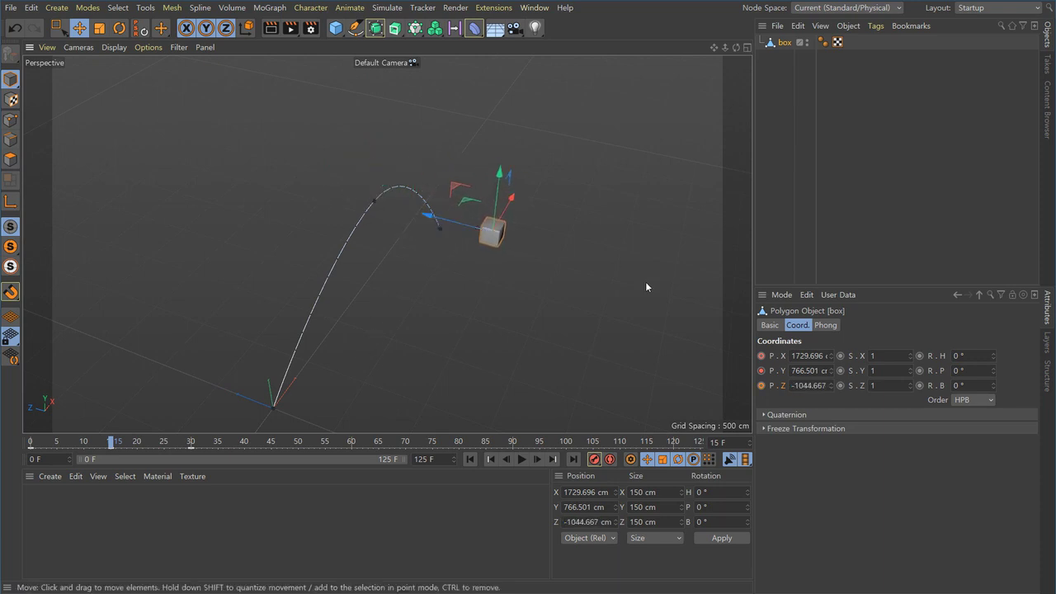
{"action": "left_click", "coordinate": [762, 385]}
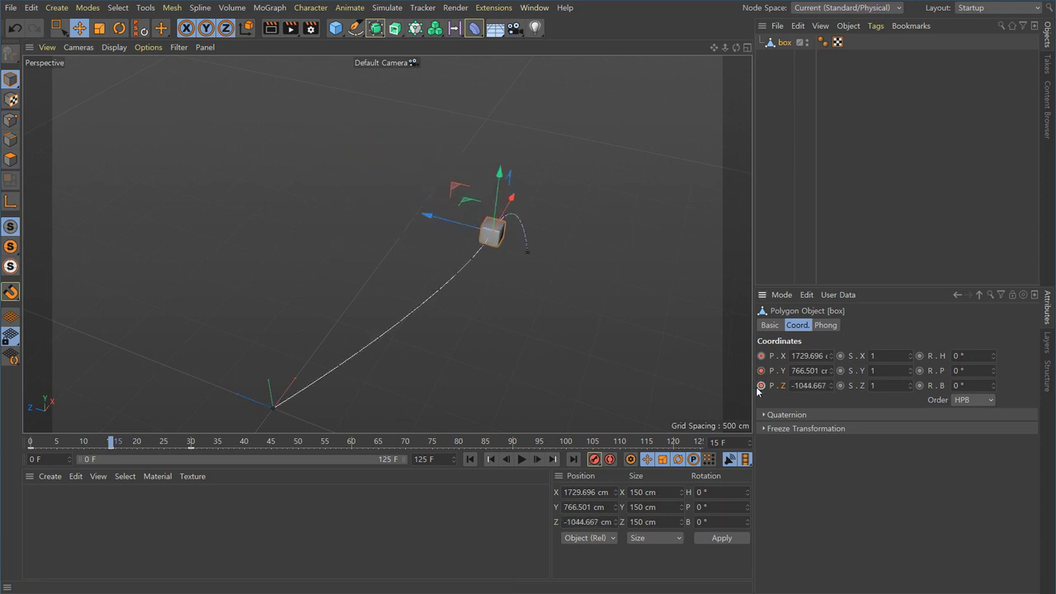
At frame 30, move the box along Z to about 1047.4 cm and keyframe its Z position
{"action": "left_click", "coordinate": [192, 445]}
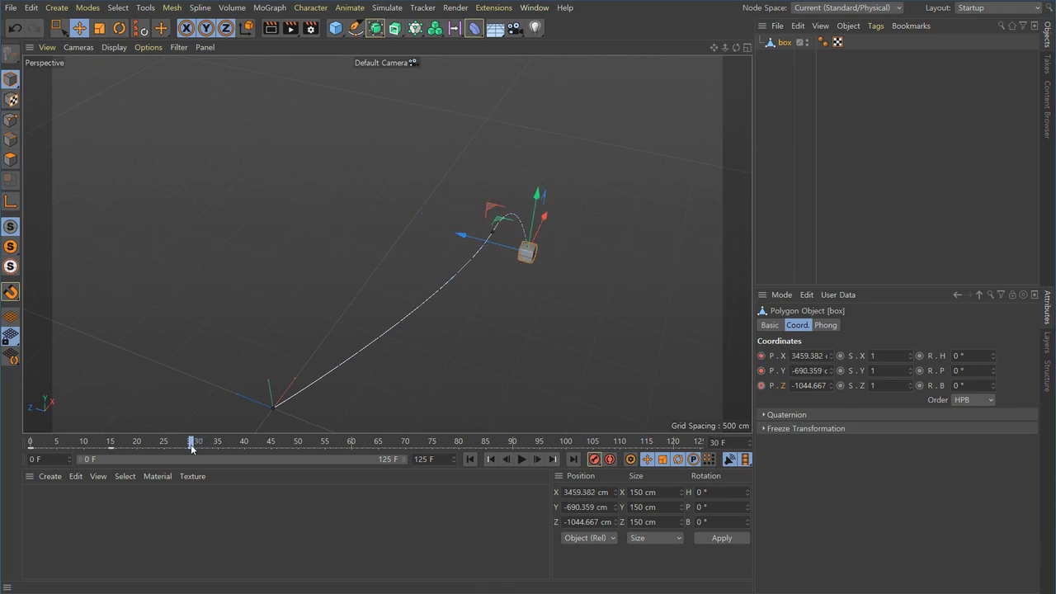
{"action": "middle_click_drag", "start_coordinate": [545, 283], "coordinate": [524, 293], "text": "alt"}
{"action": "left_click_drag", "start_coordinate": [451, 240], "coordinate": [283, 228]}
{"action": "left_click", "coordinate": [761, 386]}
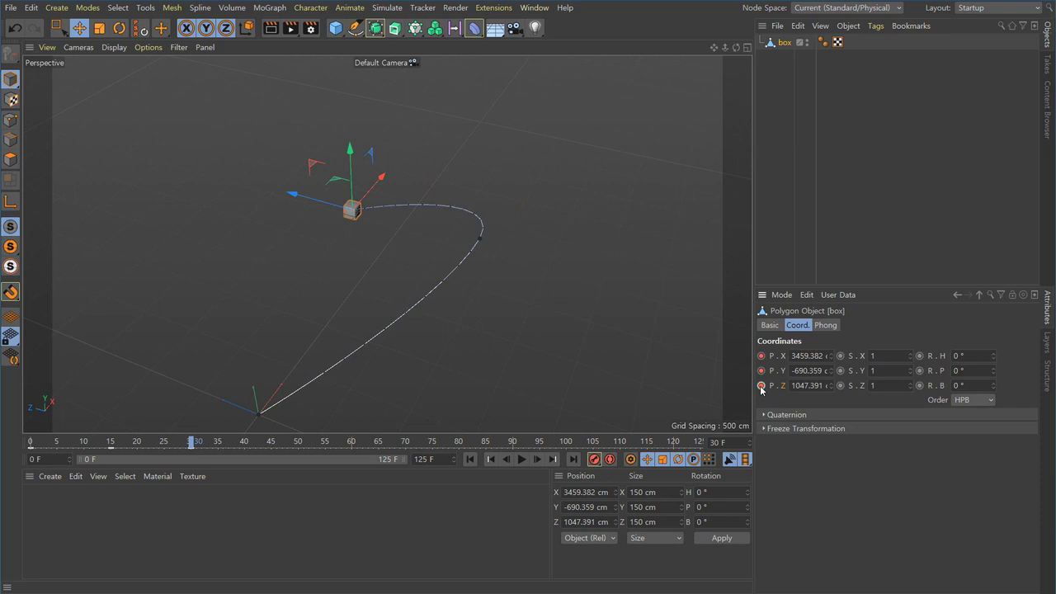
Play the three-axis movement from the start, examine the motion path from several angles and rewind to frame 0
{"action": "left_click_drag", "start_coordinate": [527, 311], "coordinate": [299, 345], "text": "alt"}
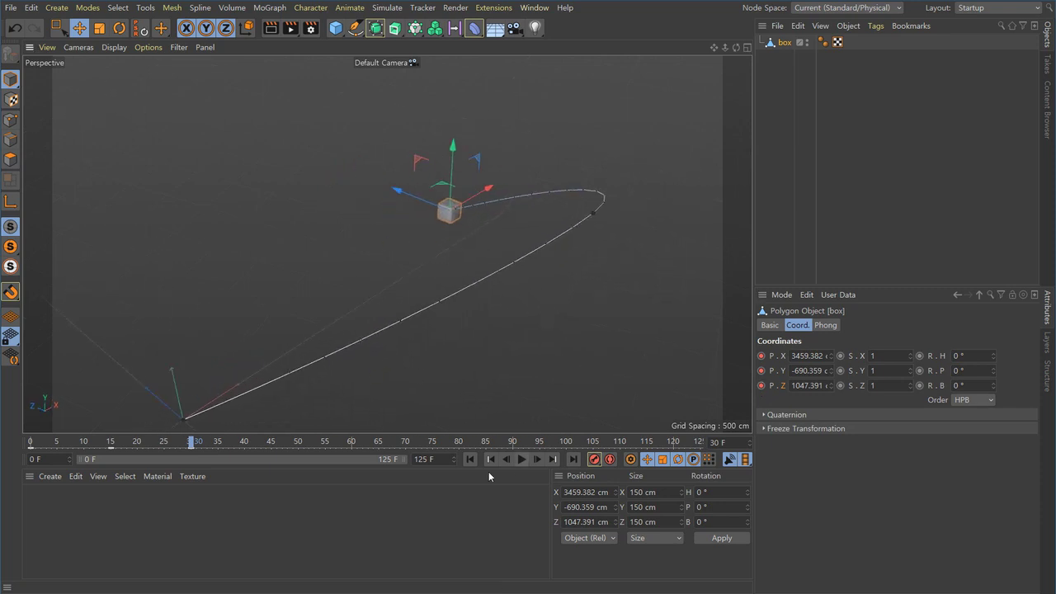
{"action": "left_click", "coordinate": [469, 458]}
{"action": "left_click", "coordinate": [521, 460]}
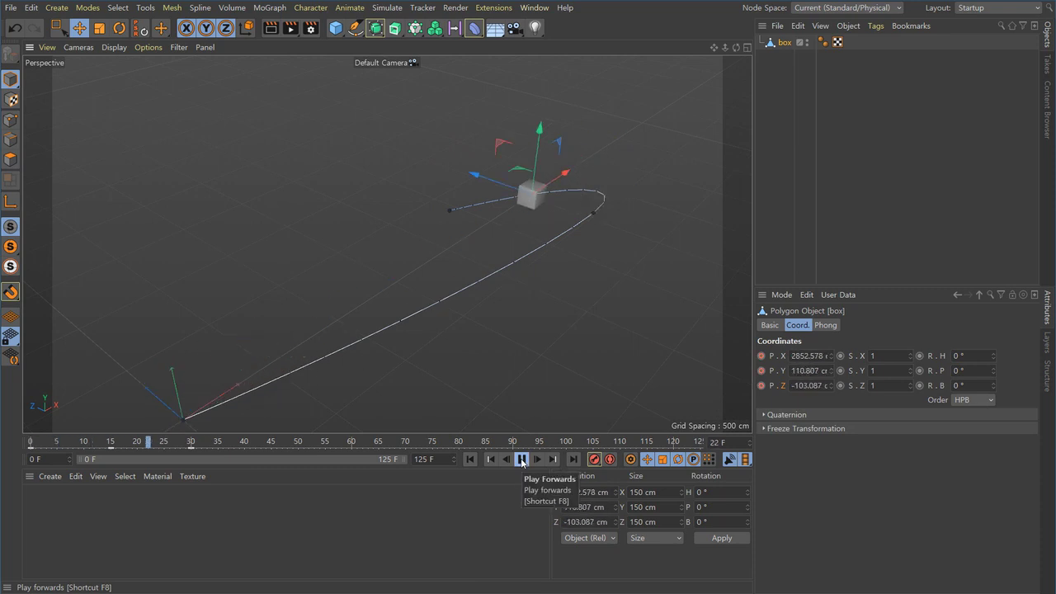
{"action": "left_click_drag", "start_coordinate": [525, 347], "coordinate": [483, 304], "text": "alt"}
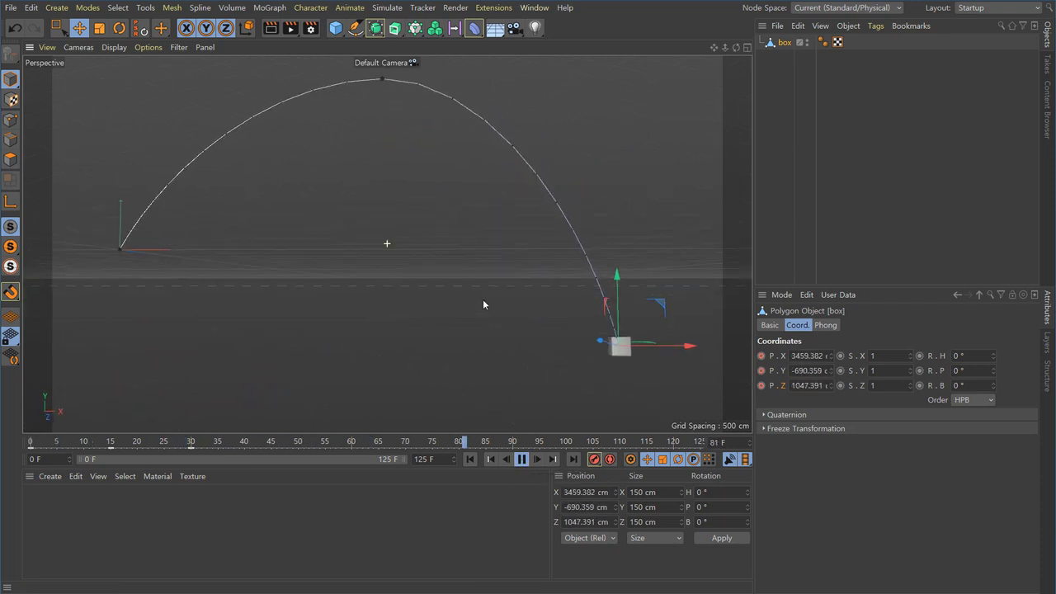
{"action": "left_click", "coordinate": [469, 458]}
{"action": "left_click", "coordinate": [523, 459]}
{"action": "left_click_drag", "start_coordinate": [509, 281], "coordinate": [613, 377], "text": "alt"}
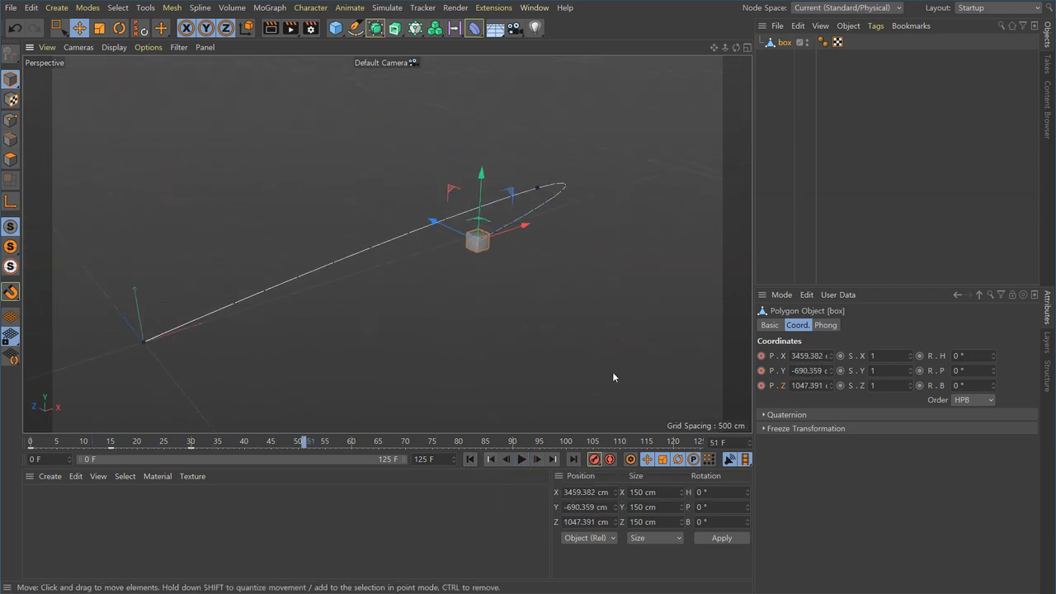
{"action": "left_click", "coordinate": [472, 459]}
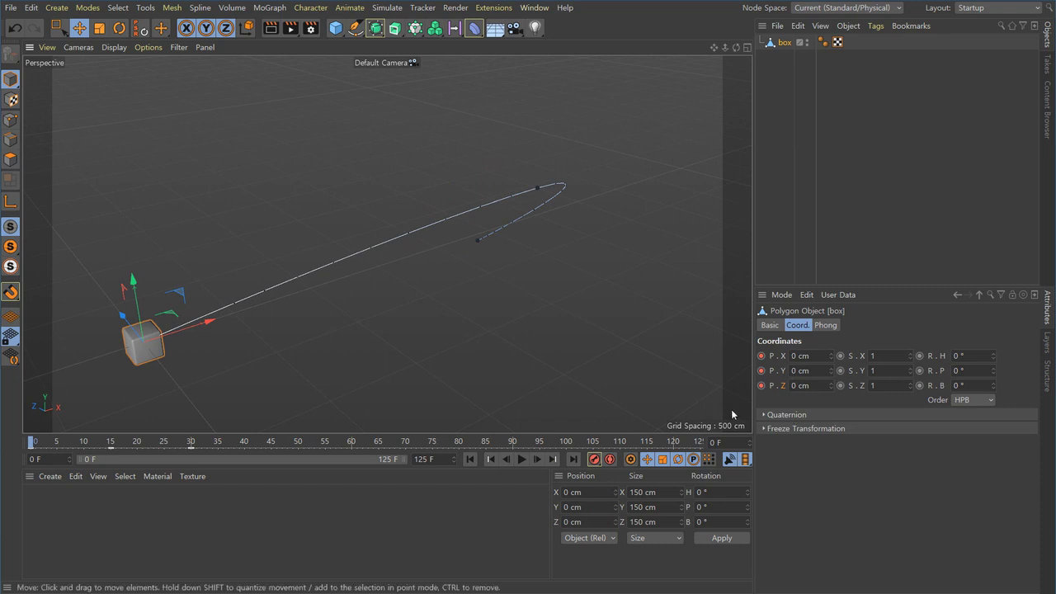
Select the box's position keys at frame 30, set their key time to 50 F and rewind the animation to the start
{"action": "left_click", "coordinate": [192, 446]}
{"action": "left_click_drag", "start_coordinate": [192, 447], "coordinate": [194, 450]}
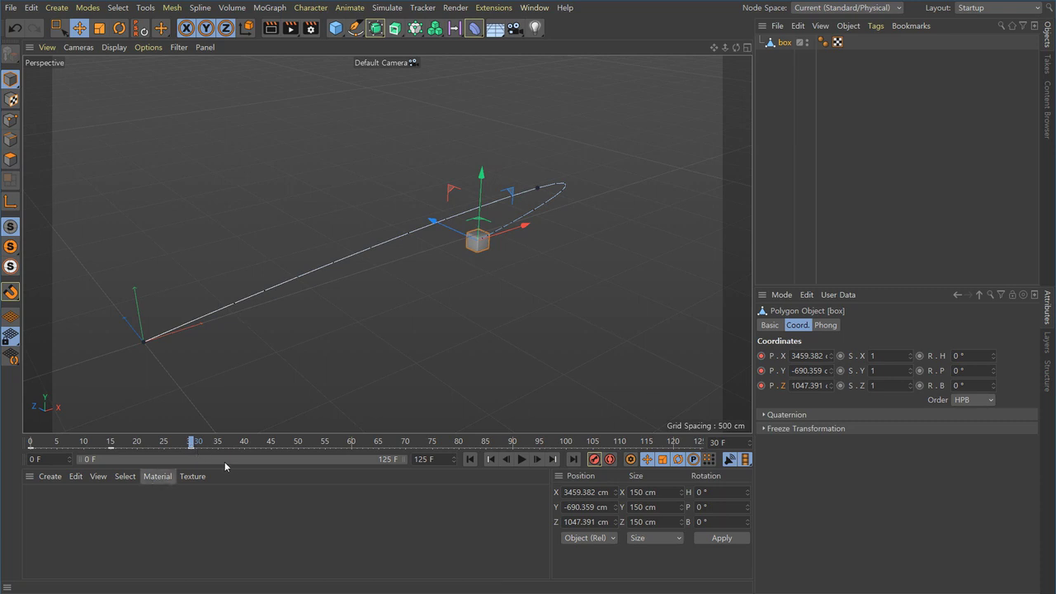
{"action": "left_click_drag", "start_coordinate": [189, 448], "coordinate": [190, 443]}
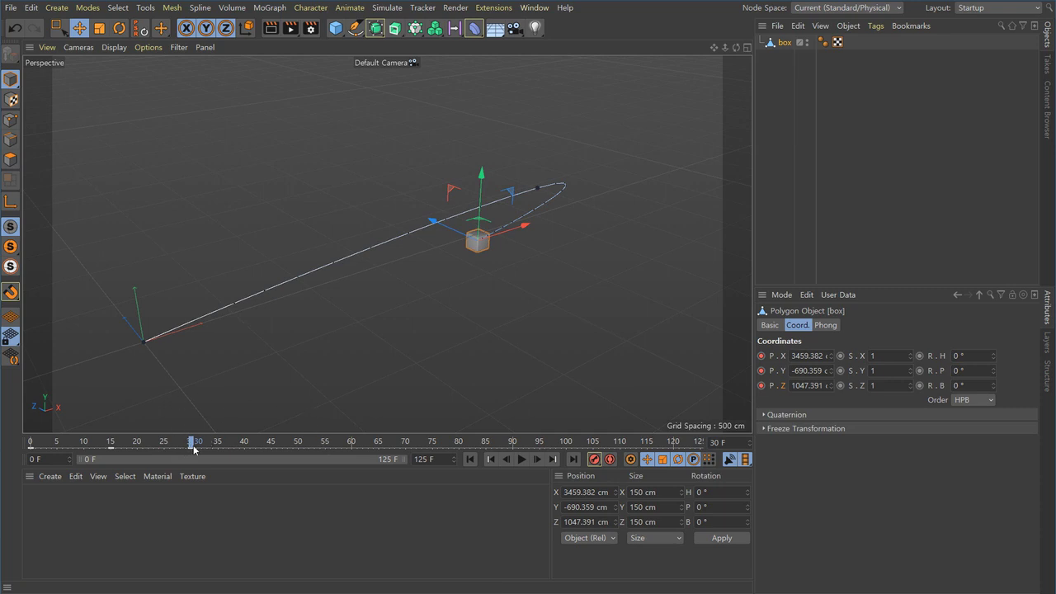
{"action": "left_click_drag", "start_coordinate": [192, 444], "coordinate": [170, 443]}
{"action": "left_click", "coordinate": [192, 448]}
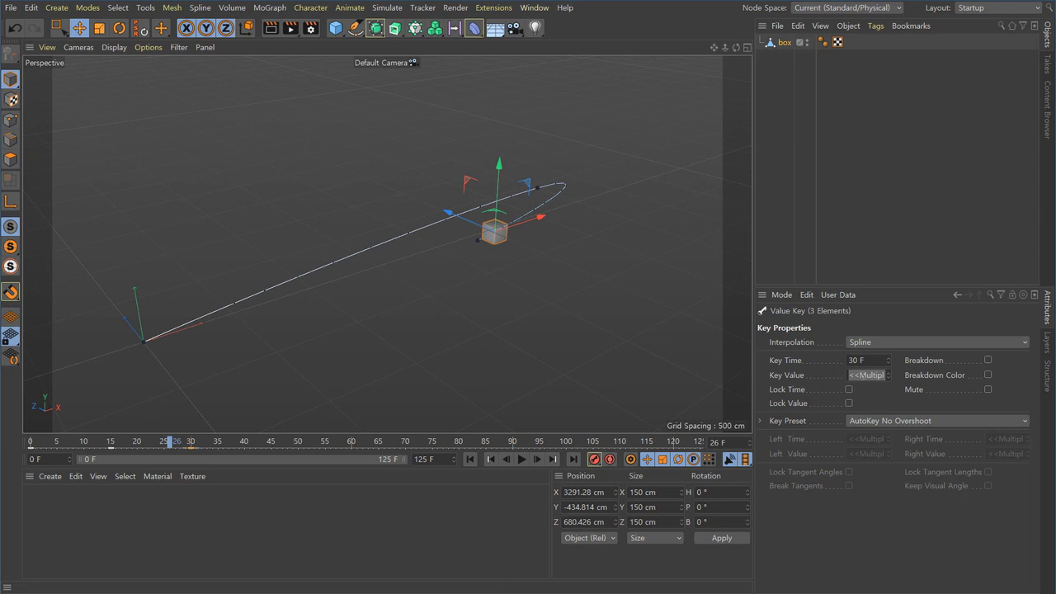
{"action": "left_click_drag", "start_coordinate": [873, 360], "coordinate": [845, 361]}
{"action": "type", "text": "5"}
{"action": "key", "text": "Return"}
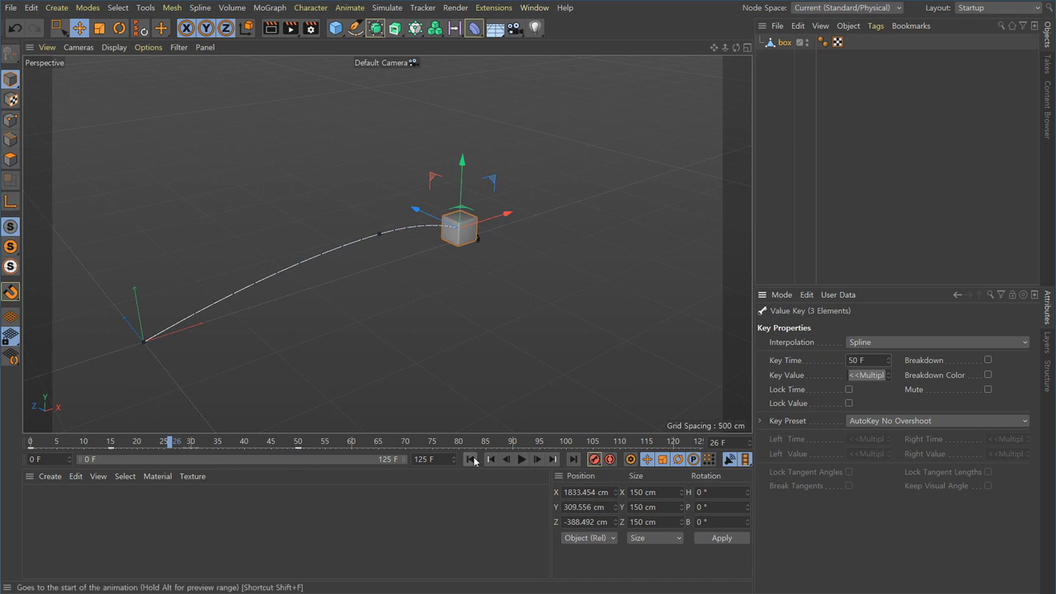
{"action": "left_click", "coordinate": [470, 459]}
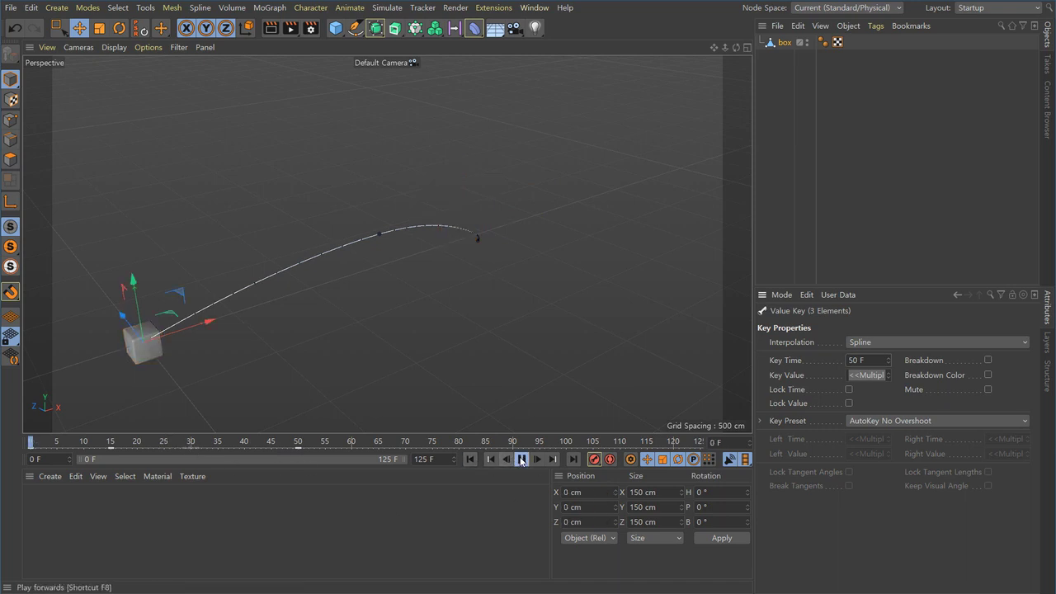
Play the retimed animation, examine the box's motion path from a lower angle, and rewind to the start
{"action": "left_click", "coordinate": [521, 460]}
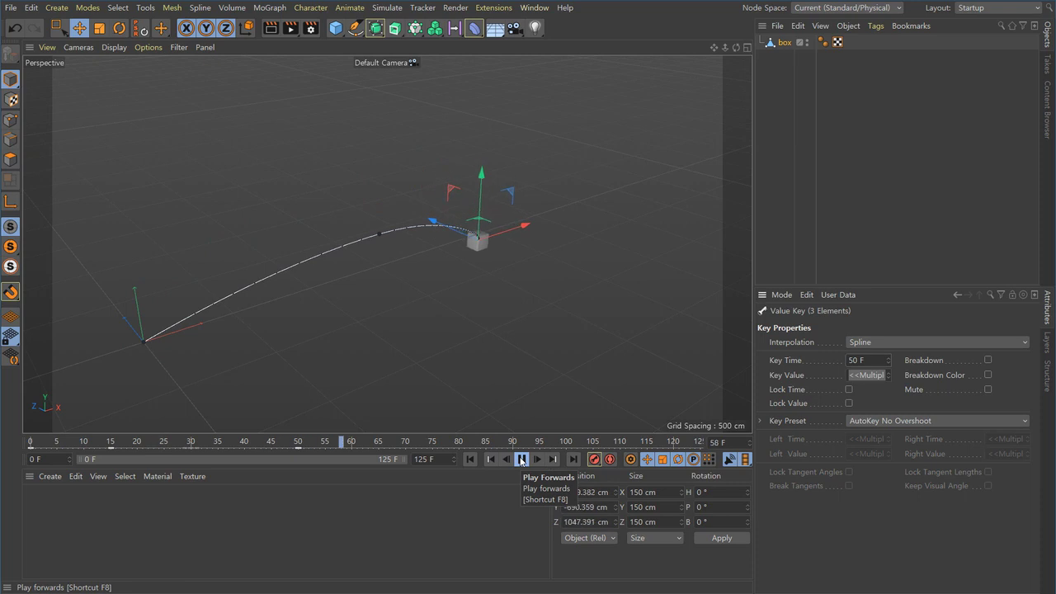
{"action": "left_click_drag", "start_coordinate": [386, 302], "coordinate": [409, 315], "text": "alt"}
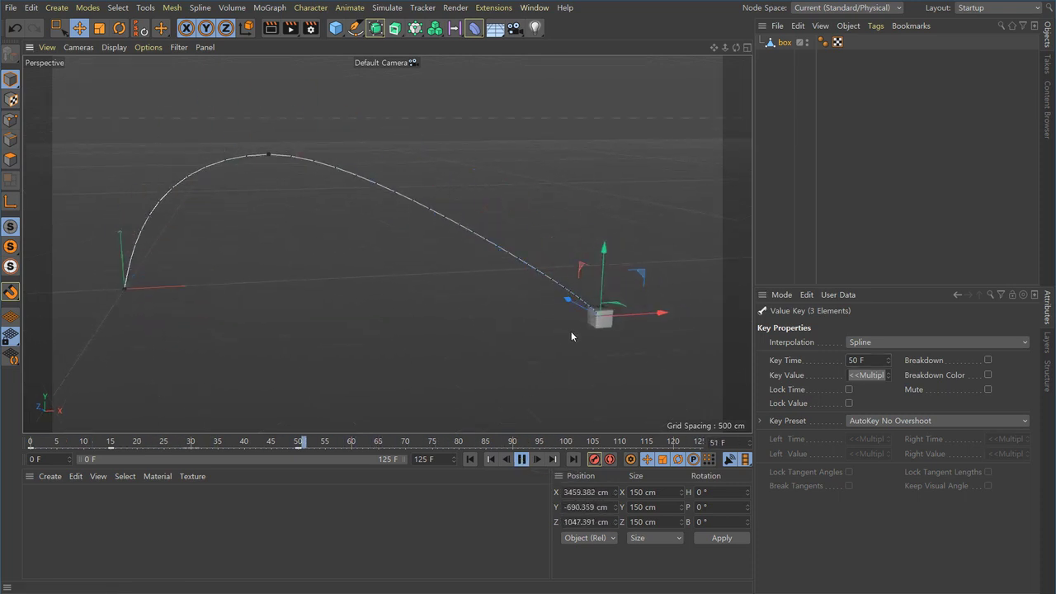
{"action": "left_click", "coordinate": [522, 459]}
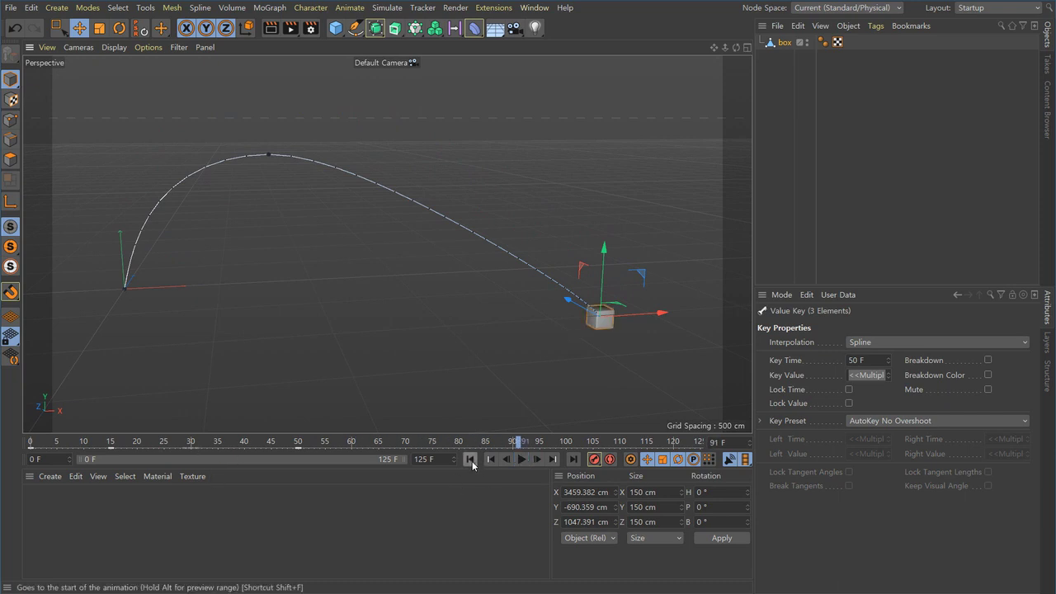
{"action": "left_click", "coordinate": [469, 460]}
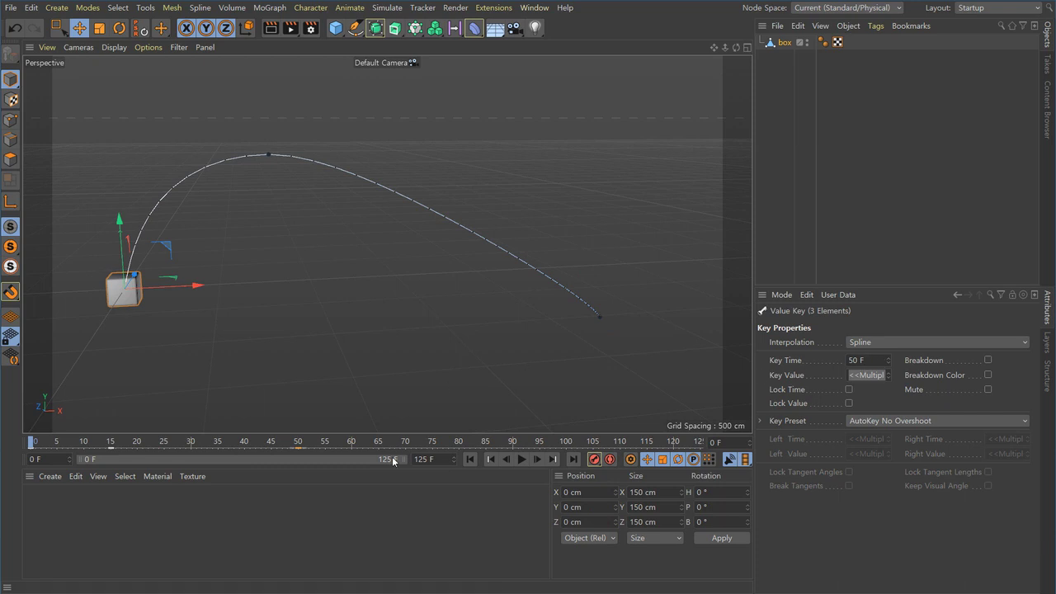
Move the box's position keys from frame 50 to frame 35, play the faster movement and rewind to the start
{"action": "left_click_drag", "start_coordinate": [297, 452], "coordinate": [221, 450]}
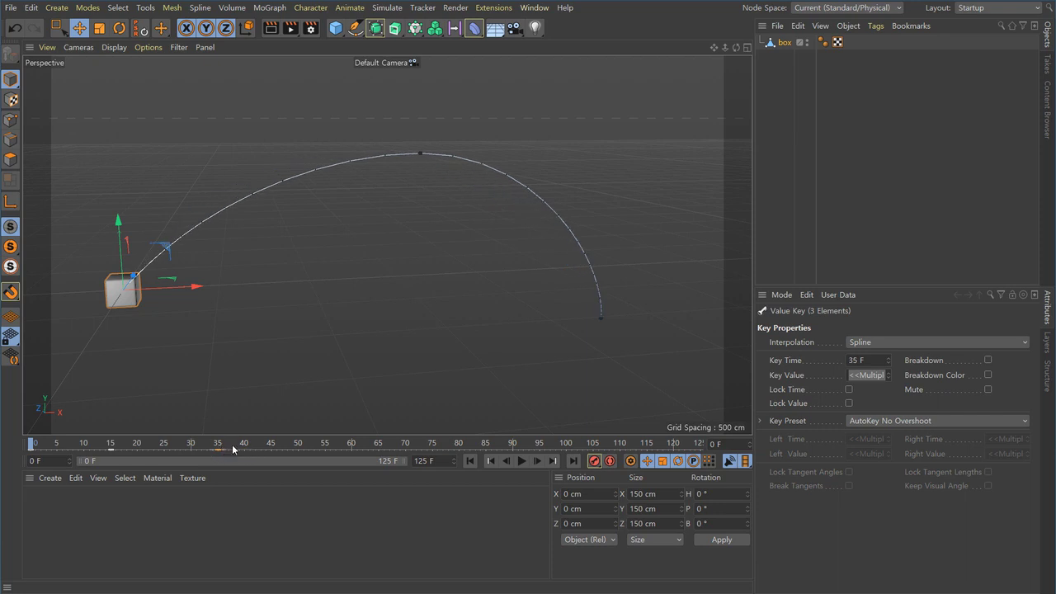
{"action": "left_click", "coordinate": [522, 461]}
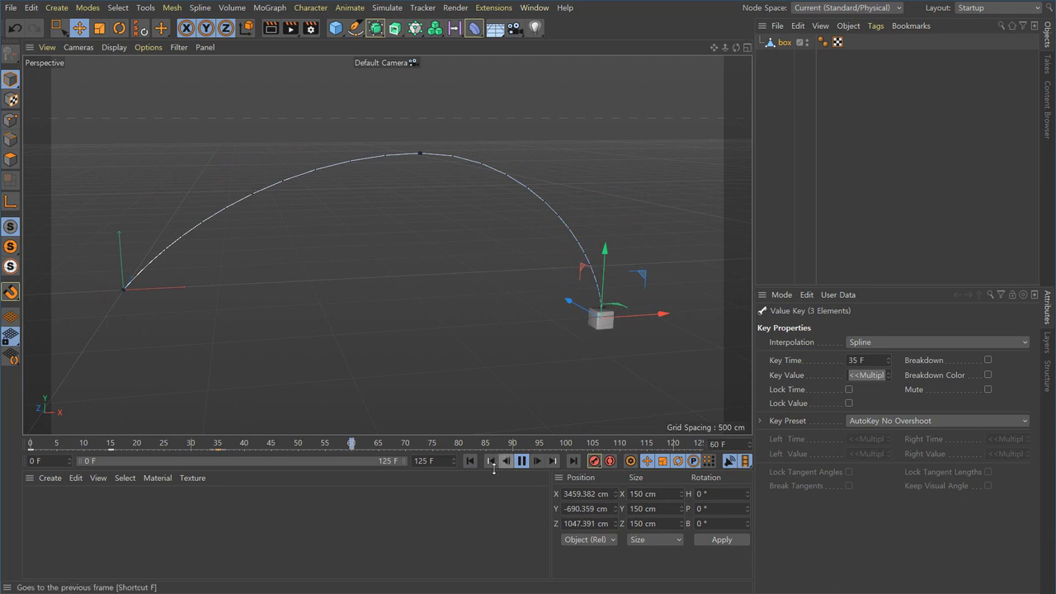
{"action": "left_click", "coordinate": [523, 462]}
{"action": "left_click", "coordinate": [473, 461]}
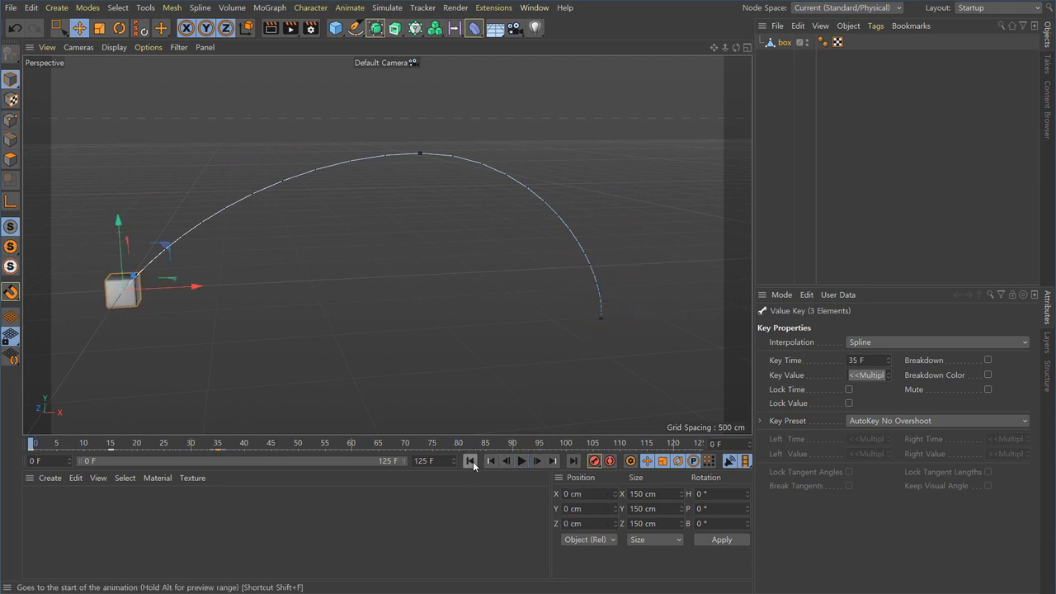
Move the box's last position keys to frame 25, replay the animation from the start and rewind it
{"action": "left_click_drag", "start_coordinate": [219, 450], "coordinate": [168, 460]}
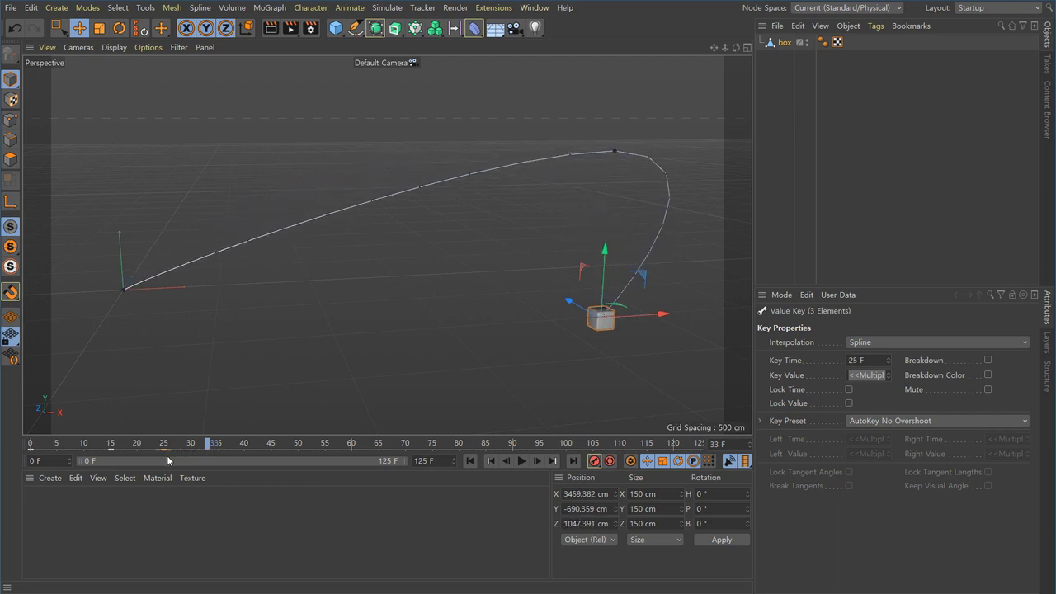
{"action": "left_click", "coordinate": [469, 461]}
{"action": "left_click", "coordinate": [522, 460]}
{"action": "left_click", "coordinate": [522, 461]}
{"action": "left_click", "coordinate": [469, 461]}
{"action": "left_click", "coordinate": [519, 463]}
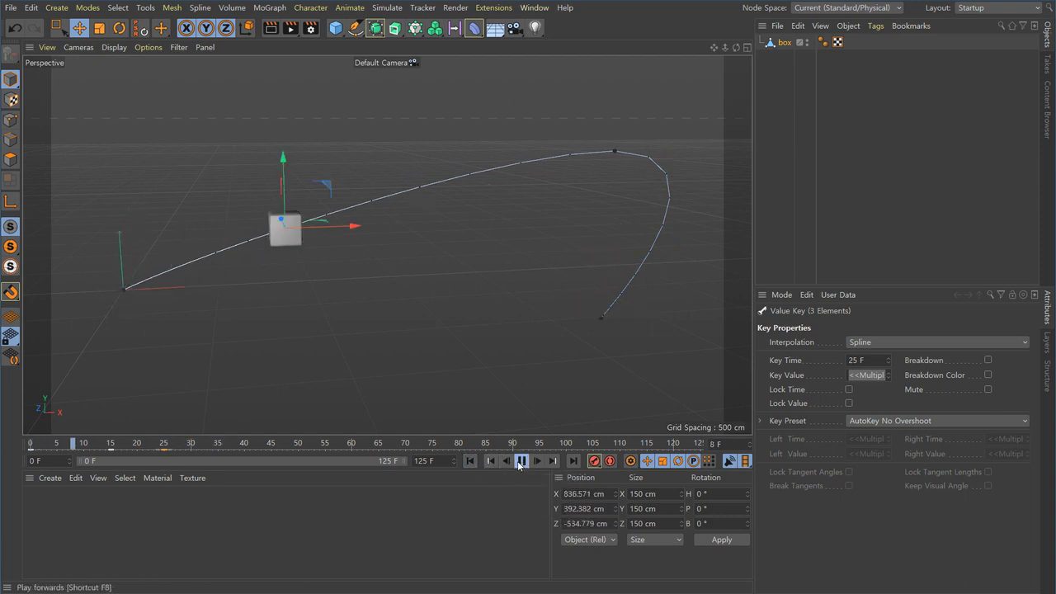
{"action": "left_click", "coordinate": [518, 463]}
{"action": "left_click", "coordinate": [469, 461]}
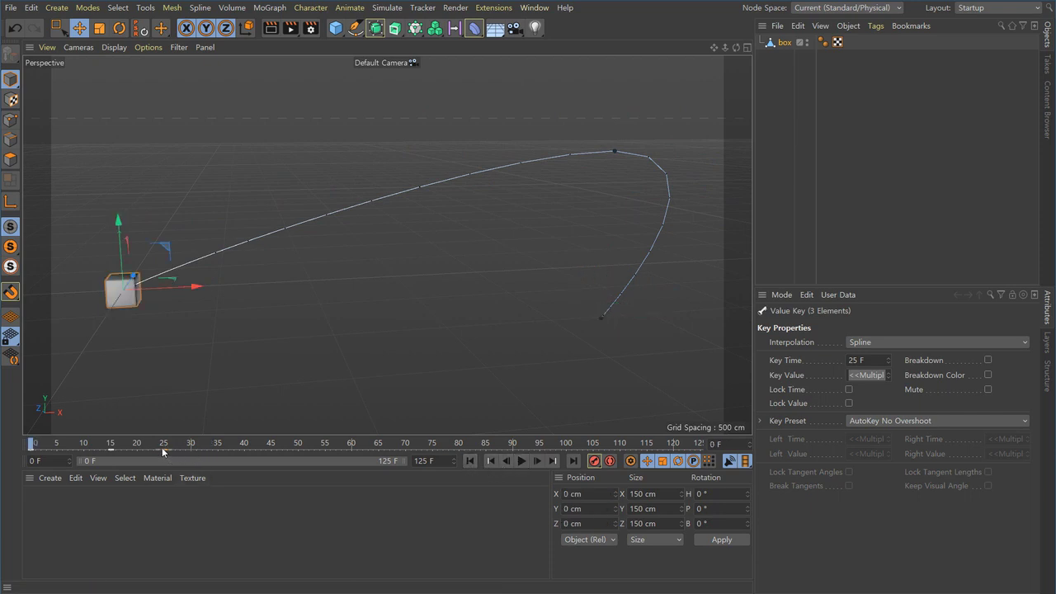
Move the box's position keys from frame 25 to frame 30, play the animation and examine its path from above
{"action": "left_click_drag", "start_coordinate": [168, 452], "coordinate": [192, 453]}
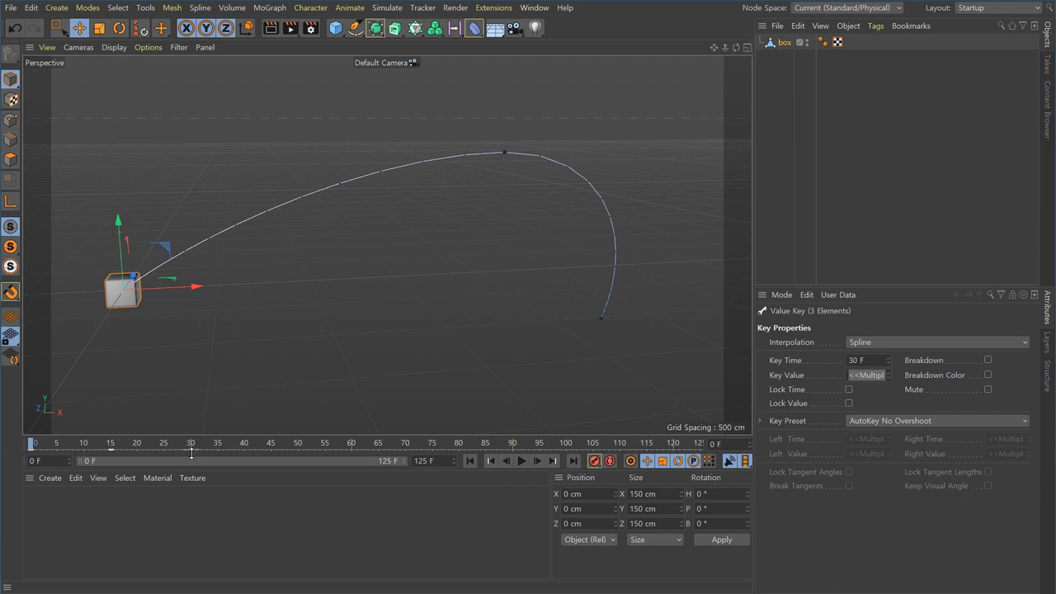
{"action": "left_click", "coordinate": [522, 461]}
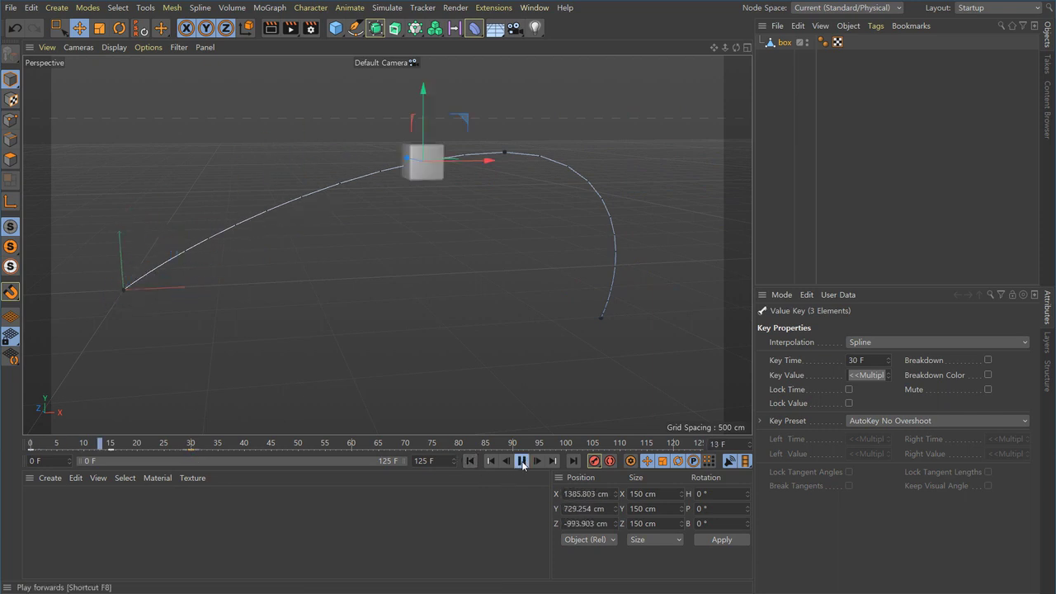
{"action": "left_click", "coordinate": [521, 461]}
{"action": "mouse_move", "coordinate": [309, 278]}
{"action": "left_mouse_down", "text": "alt"}
{"action": "mouse_move", "coordinate": [358, 324]}
{"action": "mouse_move", "coordinate": [419, 358]}
{"action": "left_mouse_up", "text": "alt"}
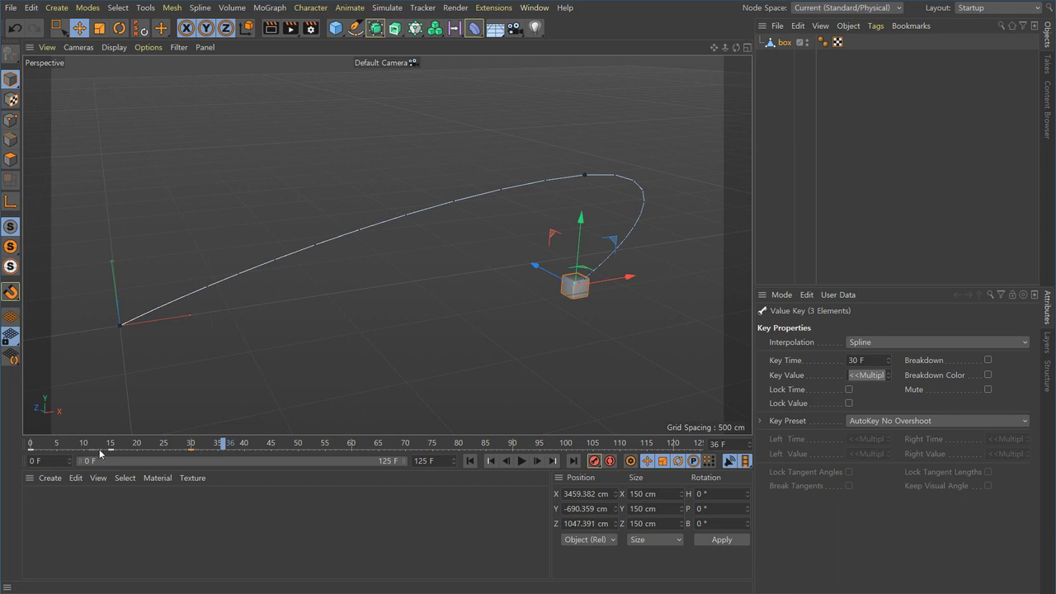
Select the box's keys at frames 15 and 30 together and shift them to frames 20 and 35
{"action": "left_click_drag", "start_coordinate": [211, 464], "coordinate": [218, 463]}
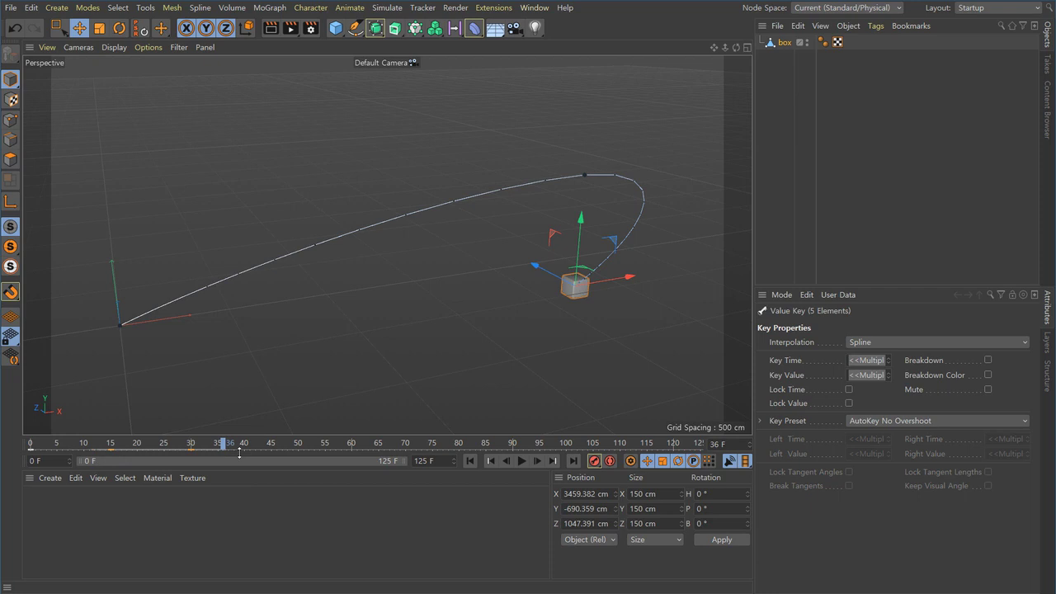
{"action": "left_click", "coordinate": [96, 445]}
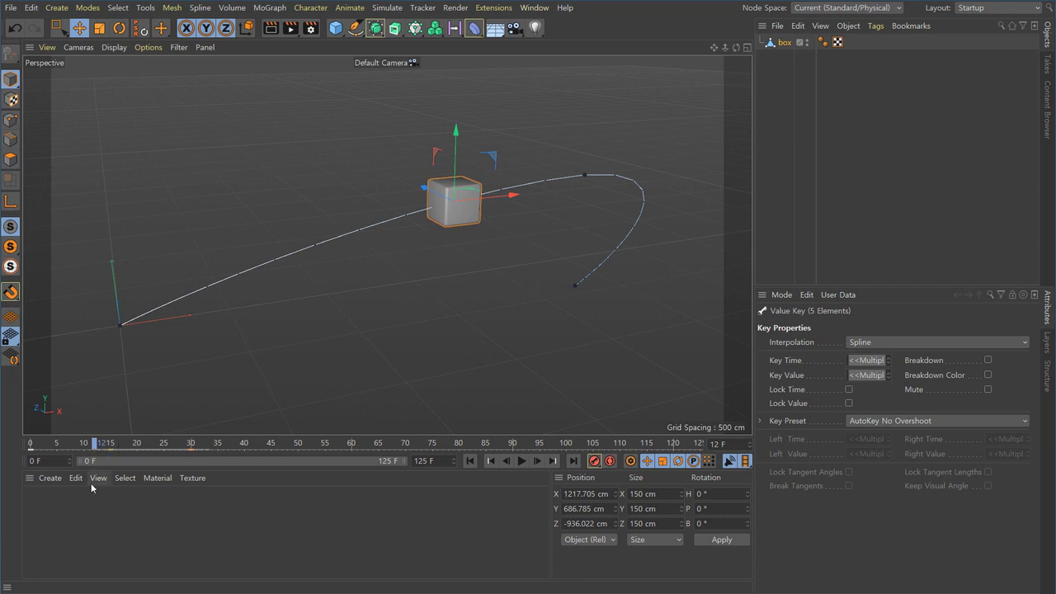
{"action": "left_click_drag", "start_coordinate": [149, 450], "coordinate": [176, 459]}
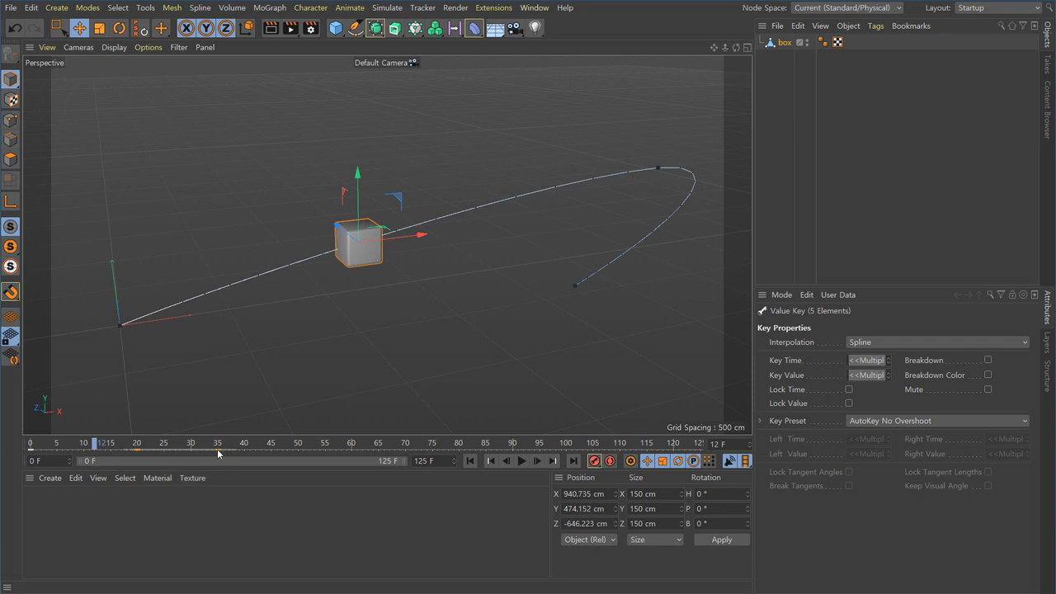
Move only the box's keys at frame 35 to frame 45 and play the animation
{"action": "left_click_drag", "start_coordinate": [207, 445], "coordinate": [231, 452]}
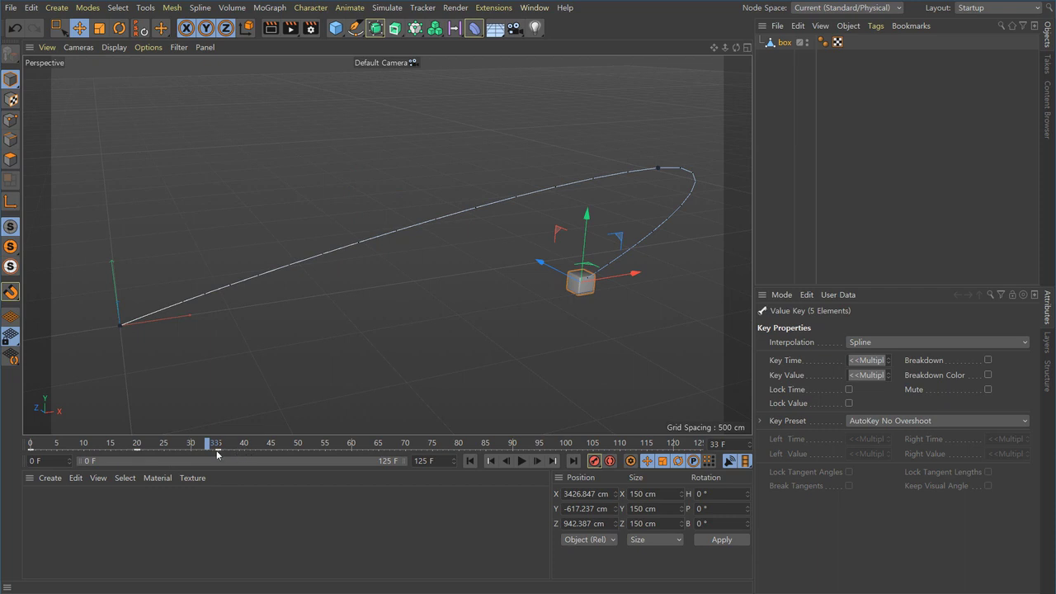
{"action": "left_click_drag", "start_coordinate": [218, 453], "coordinate": [271, 458]}
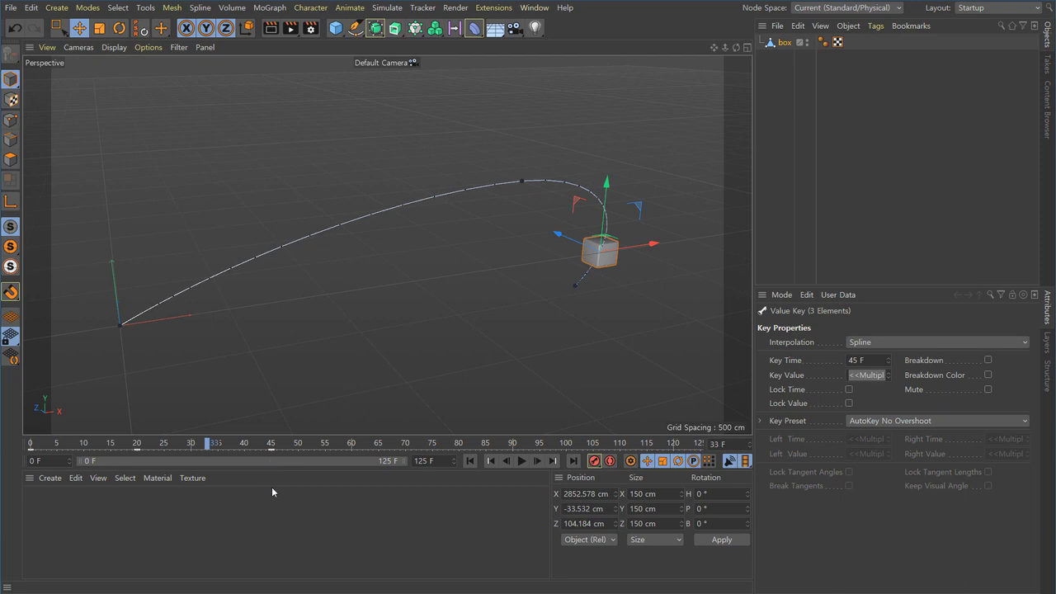
{"action": "left_click", "coordinate": [491, 461]}
{"action": "left_click", "coordinate": [521, 460]}
Replay the movement from the start and examine the box's motion path from several angles, then stop playback
{"action": "left_click_drag", "start_coordinate": [412, 352], "coordinate": [357, 352], "text": "alt"}
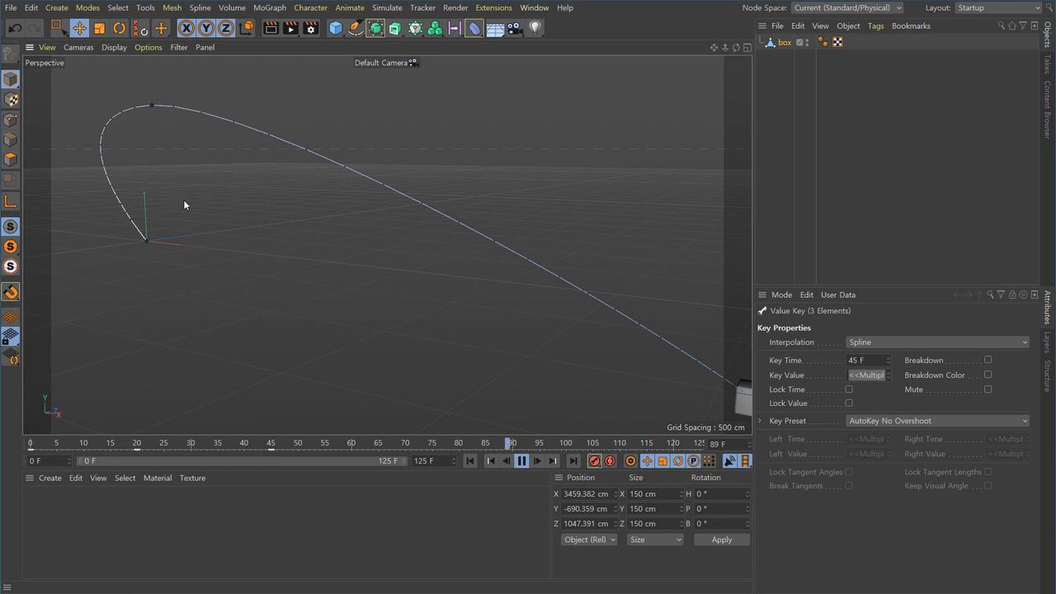
{"action": "left_click", "coordinate": [469, 460]}
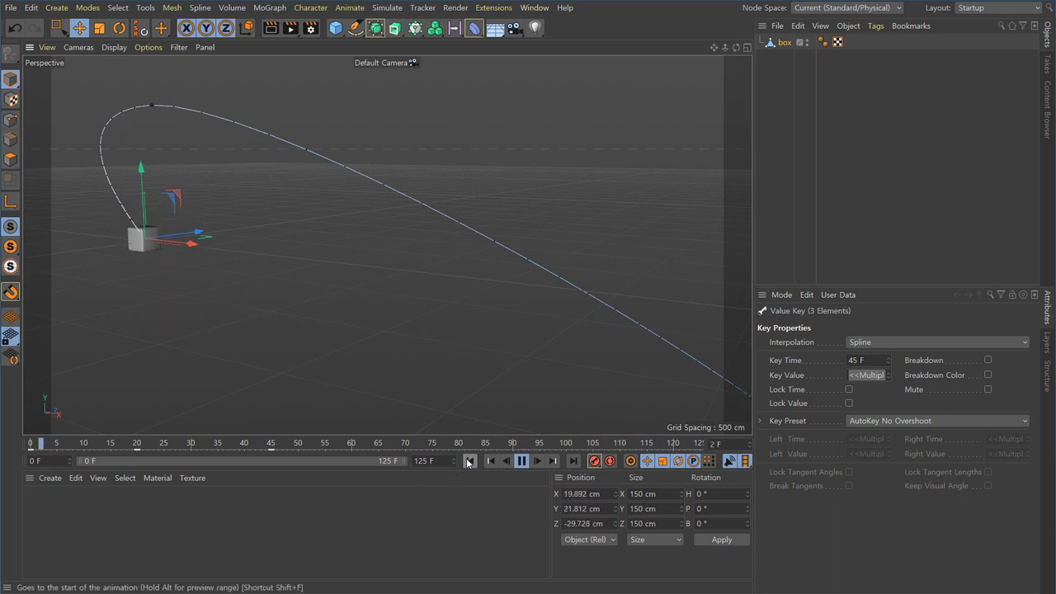
{"action": "right_click_drag", "start_coordinate": [392, 335], "coordinate": [352, 336], "text": "alt"}
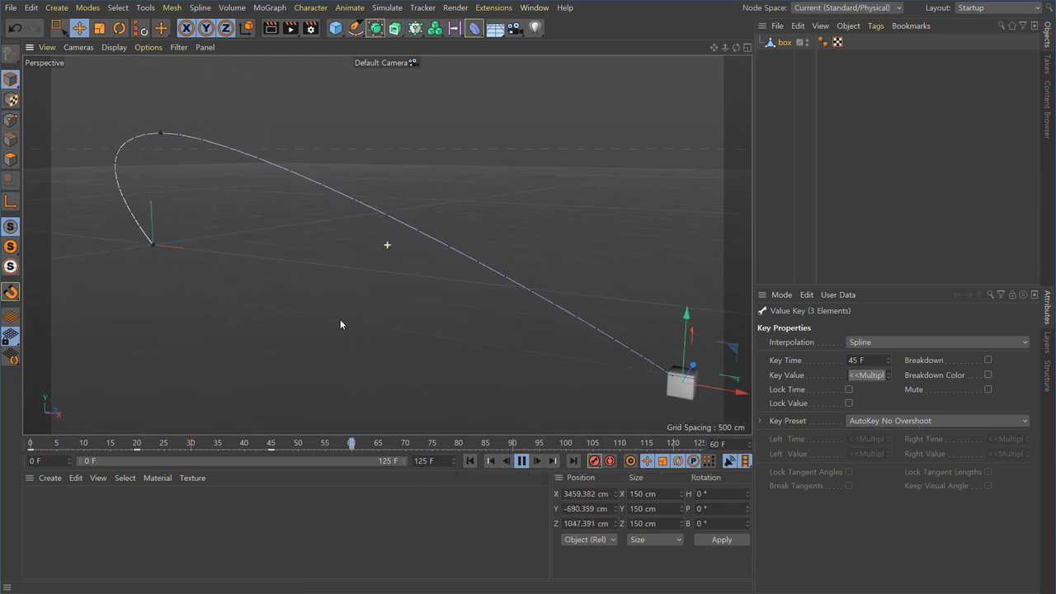
{"action": "left_click", "coordinate": [469, 460]}
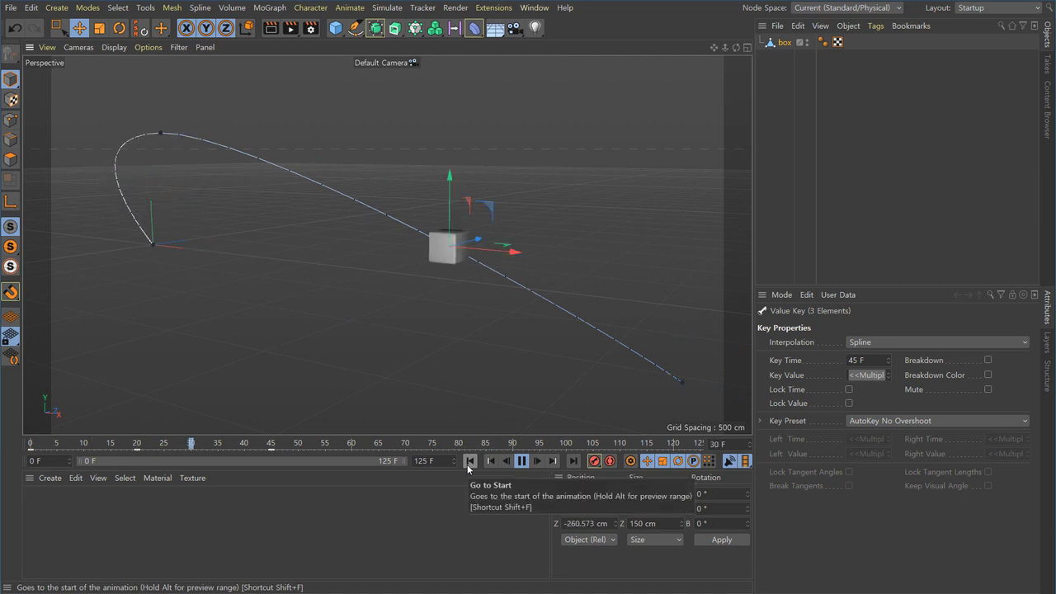
{"action": "left_click", "coordinate": [522, 462]}
{"action": "left_click_drag", "start_coordinate": [302, 298], "coordinate": [527, 332], "text": "alt"}
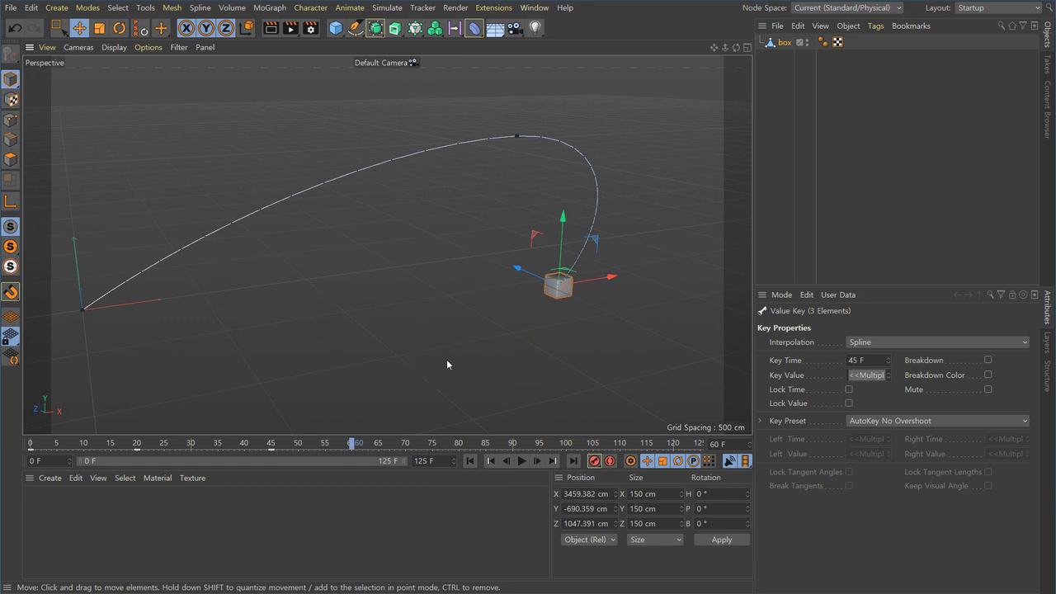
Go to frame 20, select the box's keys there and set their key time to 25 F
{"action": "left_click_drag", "start_coordinate": [185, 448], "coordinate": [164, 446]}
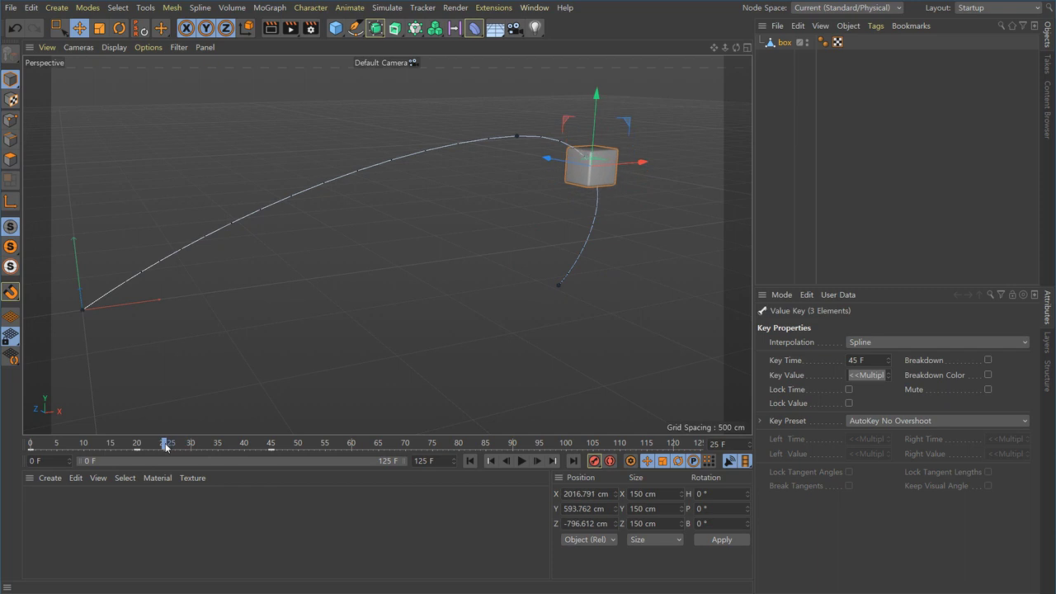
{"action": "left_click", "coordinate": [138, 450]}
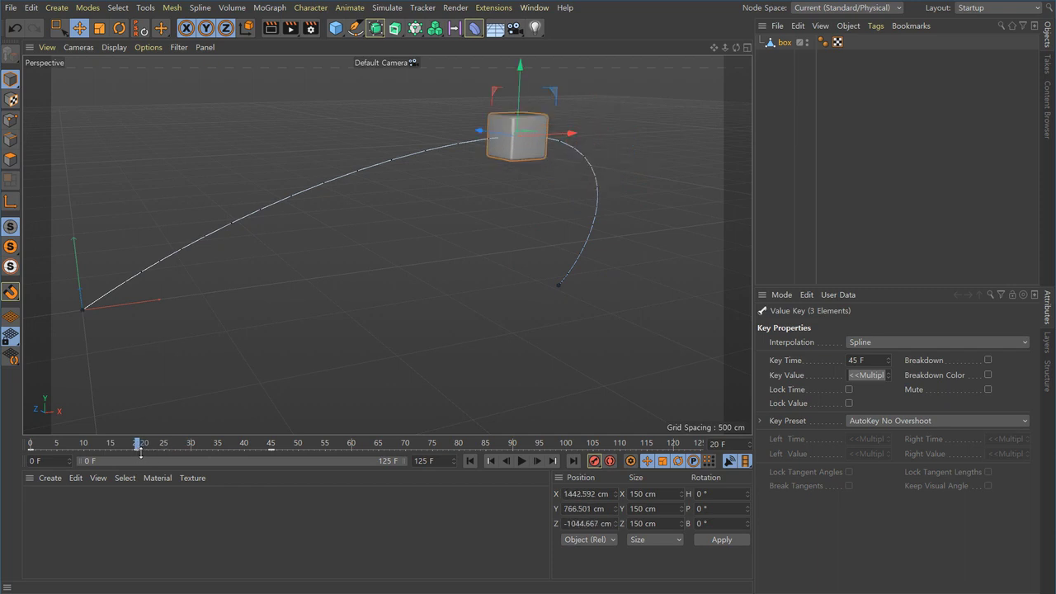
{"action": "left_click", "coordinate": [139, 450]}
{"action": "left_click", "coordinate": [856, 360]}
{"action": "type", "text": "25"}
{"action": "key", "text": "Return"}
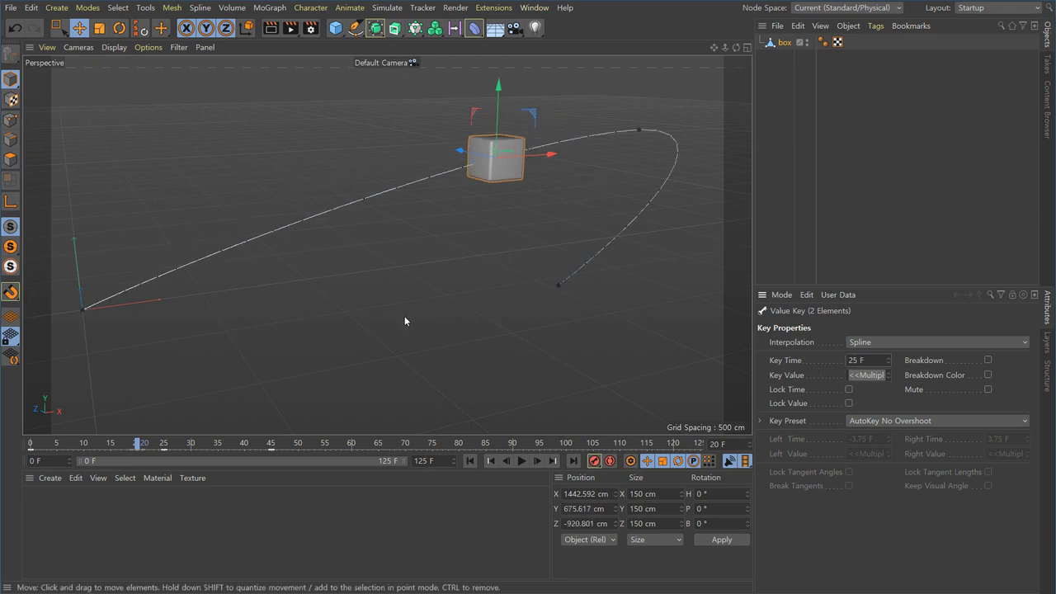
Select the box at frame 20, move it along Z to about 43.8 cm and keyframe its Z position
{"action": "left_click", "coordinate": [431, 285]}
{"action": "left_click", "coordinate": [504, 183]}
{"action": "left_click_drag", "start_coordinate": [489, 197], "coordinate": [496, 247], "text": "alt"}
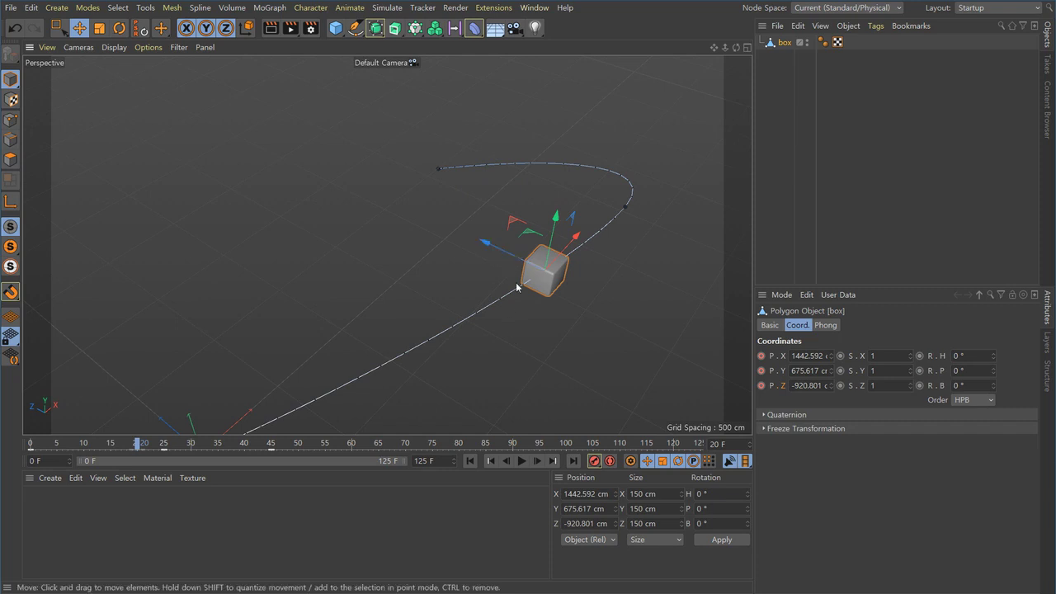
{"action": "left_click_drag", "start_coordinate": [487, 241], "coordinate": [319, 196]}
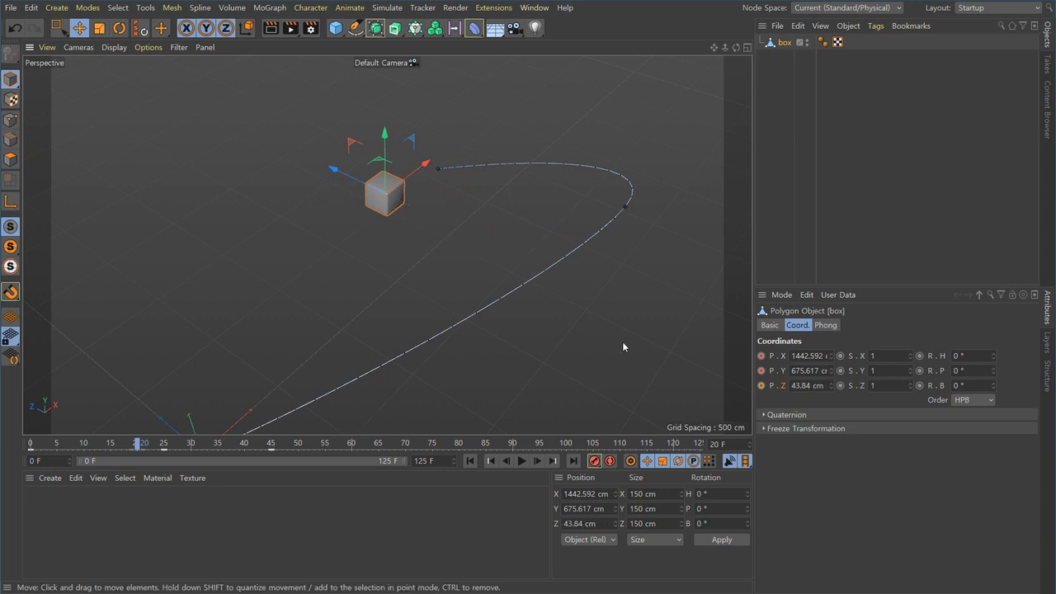
{"action": "left_click", "coordinate": [761, 386]}
Move the box further along Z to about 156.6 cm and update its Z position key at frame 20
{"action": "left_click_drag", "start_coordinate": [429, 184], "coordinate": [298, 313], "text": "alt"}
{"action": "left_click_drag", "start_coordinate": [406, 342], "coordinate": [448, 346], "text": "alt"}
{"action": "left_click_drag", "start_coordinate": [342, 212], "coordinate": [321, 211]}
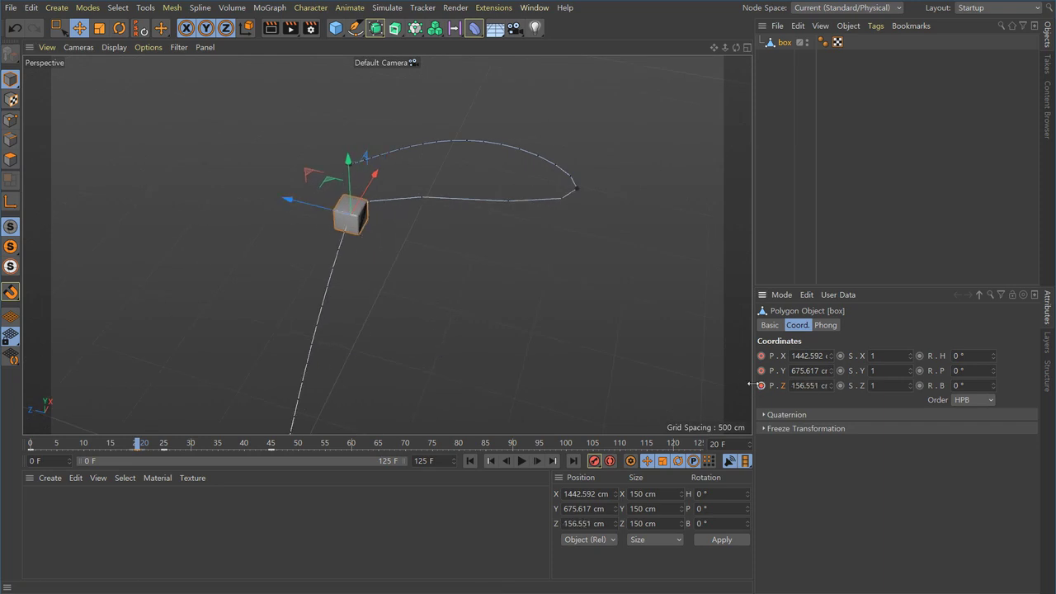
{"action": "left_click_drag", "start_coordinate": [409, 315], "coordinate": [331, 263], "text": "alt"}
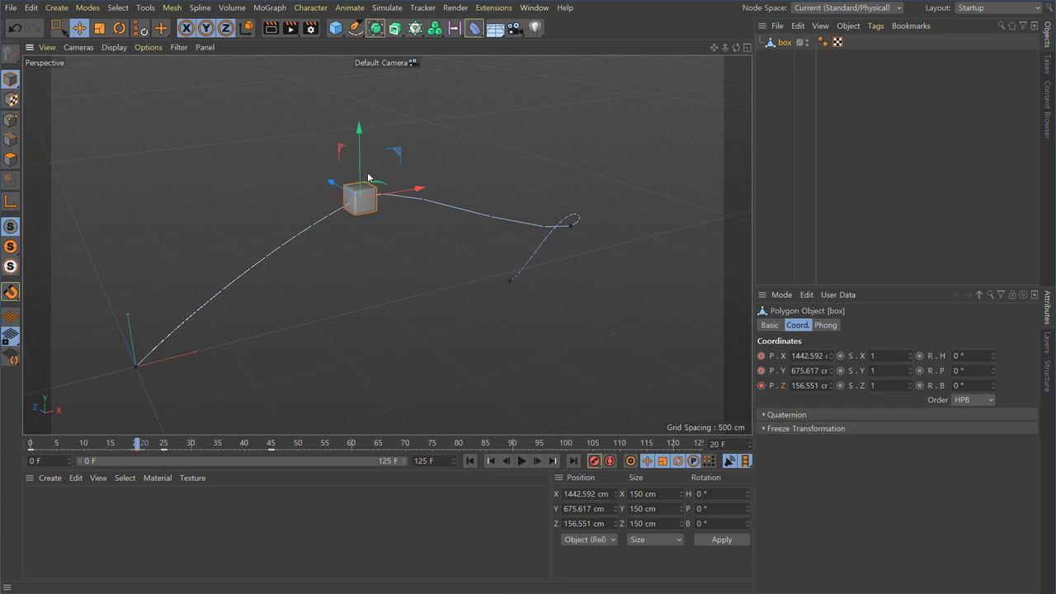
Raise the box along Y to about 957.4 cm at frame 20 and keyframe its Y position
{"action": "left_click_drag", "start_coordinate": [401, 254], "coordinate": [405, 309], "text": "alt"}
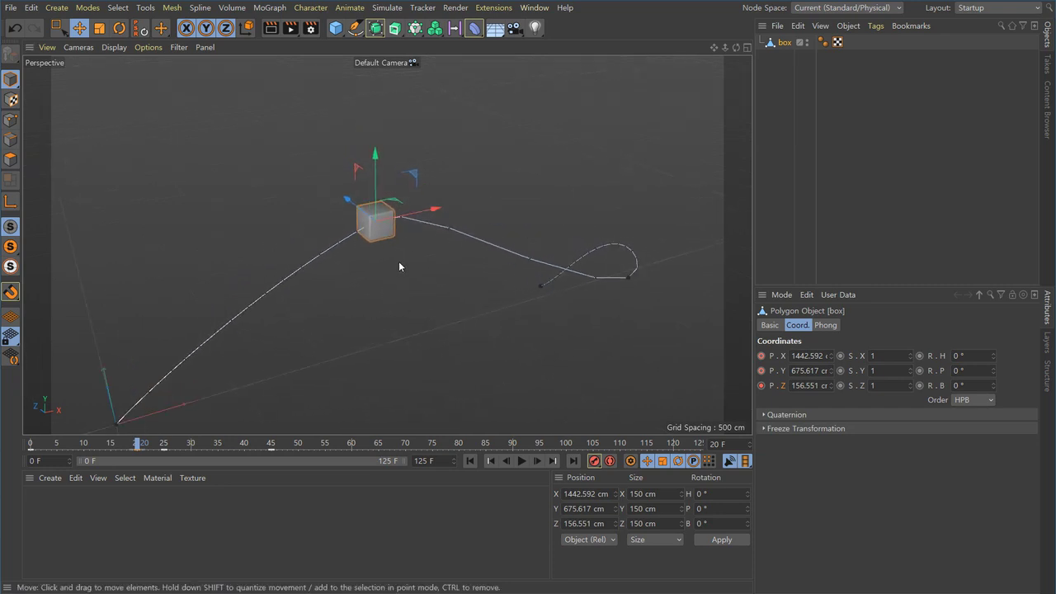
{"action": "mouse_move", "coordinate": [399, 261]}
{"action": "left_mouse_down", "text": "alt"}
{"action": "mouse_move", "coordinate": [415, 256]}
{"action": "mouse_move", "coordinate": [393, 243]}
{"action": "left_mouse_up", "text": "alt"}
{"action": "left_click_drag", "start_coordinate": [368, 142], "coordinate": [368, 91]}
{"action": "key", "text": "F9"}
Play the animation from frame 0 and examine the reshaped motion path from several angles
{"action": "left_click_drag", "start_coordinate": [326, 316], "coordinate": [569, 395], "text": "alt"}
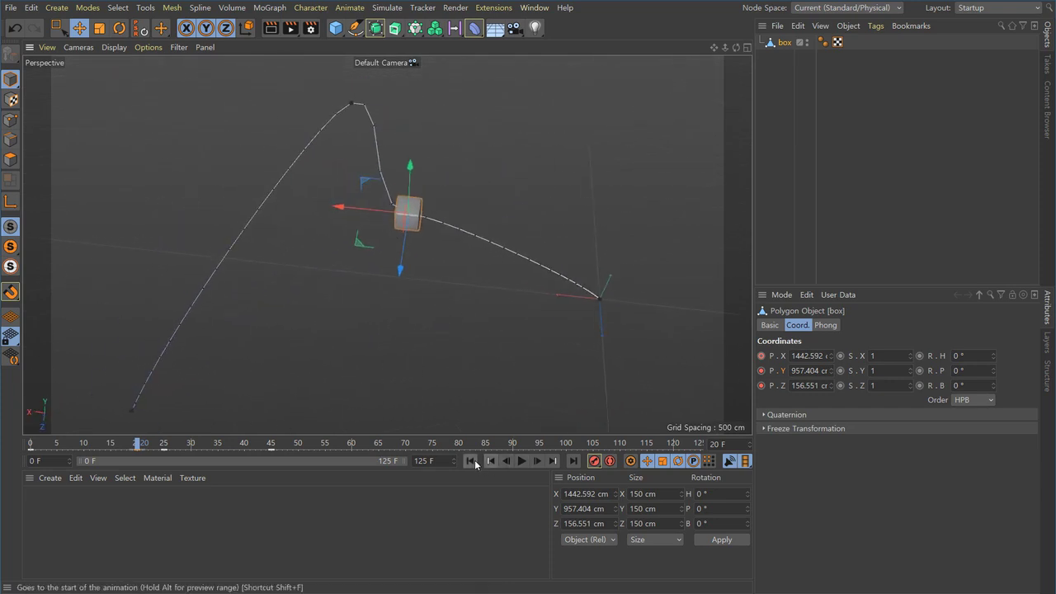
{"action": "left_click", "coordinate": [471, 461]}
{"action": "left_click", "coordinate": [522, 460]}
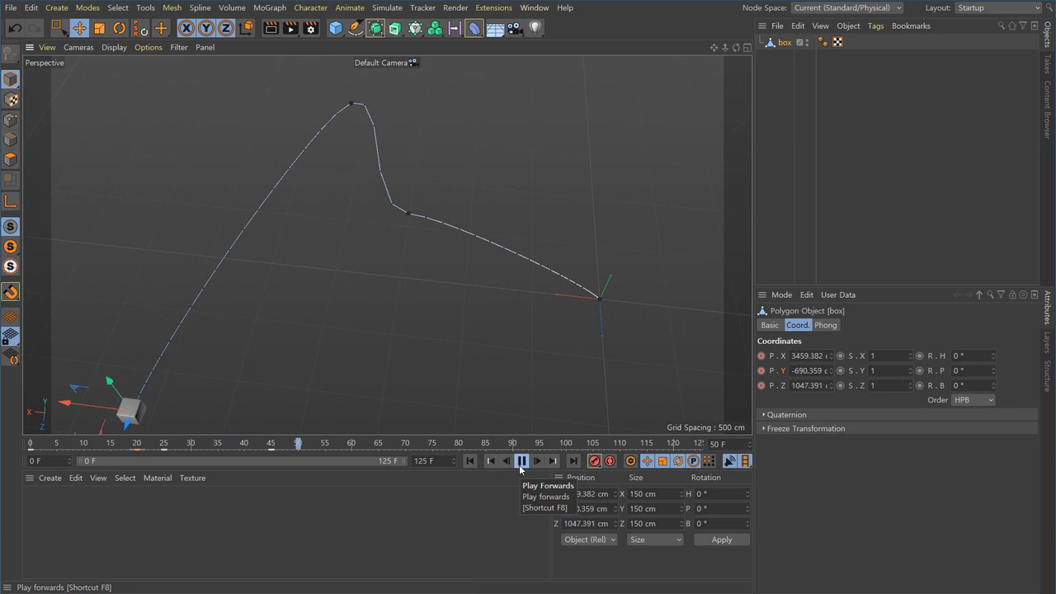
{"action": "left_click_drag", "start_coordinate": [417, 326], "coordinate": [391, 305], "text": "alt"}
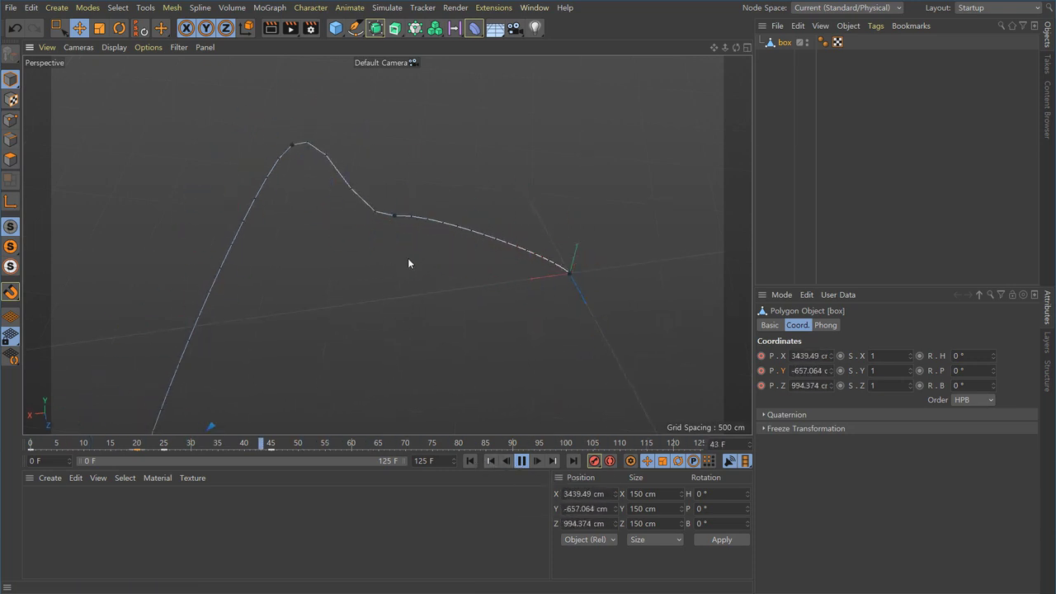
{"action": "left_click_drag", "start_coordinate": [407, 211], "coordinate": [331, 313], "text": "alt"}
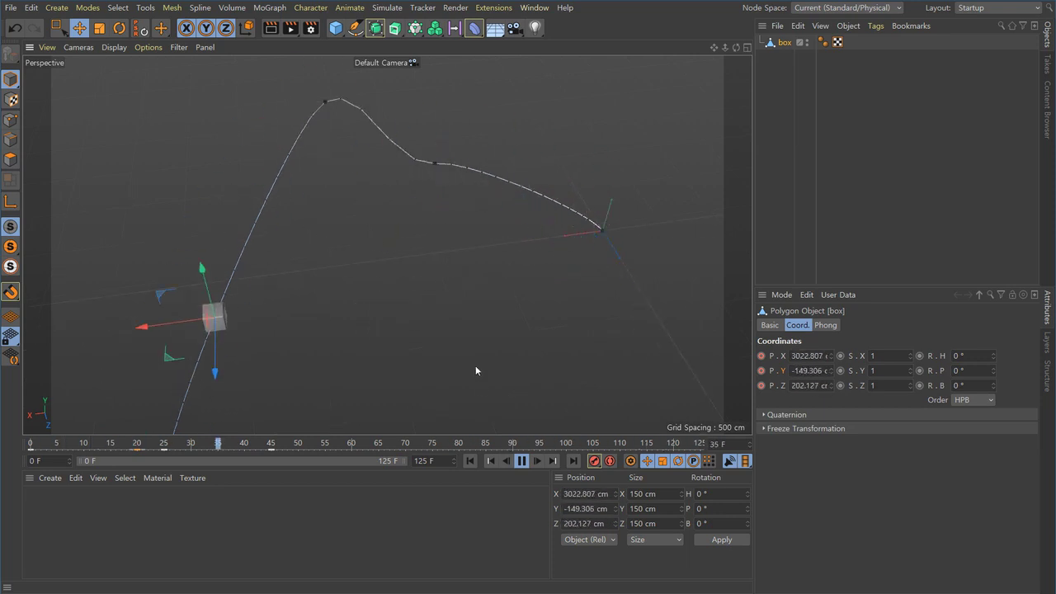
Stop playback, inspect the frame 20 key on the motion path, and reselect the box to examine the path from other angles
{"action": "left_click", "coordinate": [521, 460]}
{"action": "left_click_drag", "start_coordinate": [559, 295], "coordinate": [493, 289], "text": "alt"}
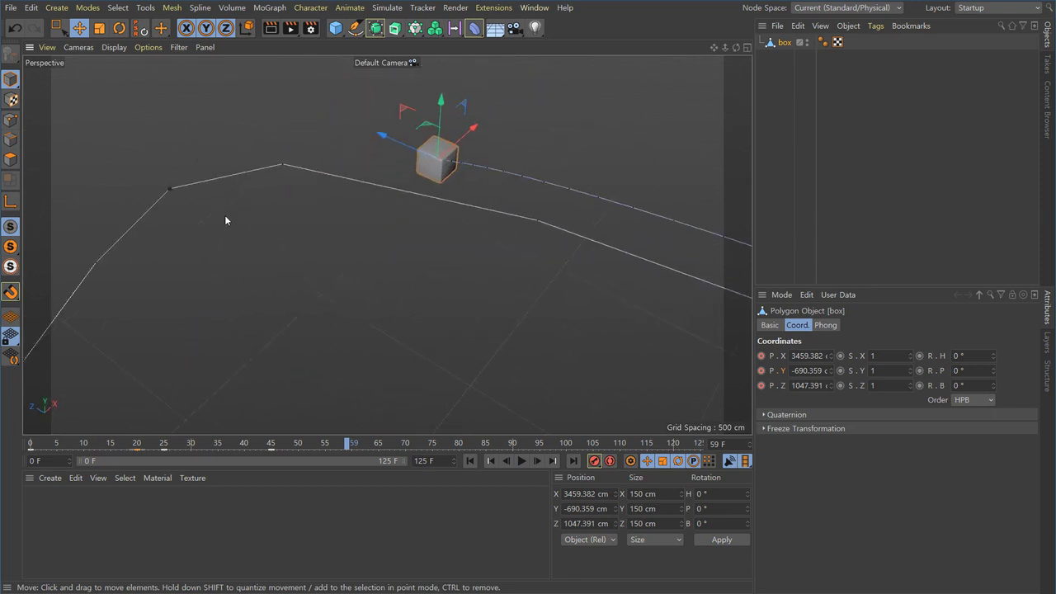
{"action": "left_click", "coordinate": [169, 191]}
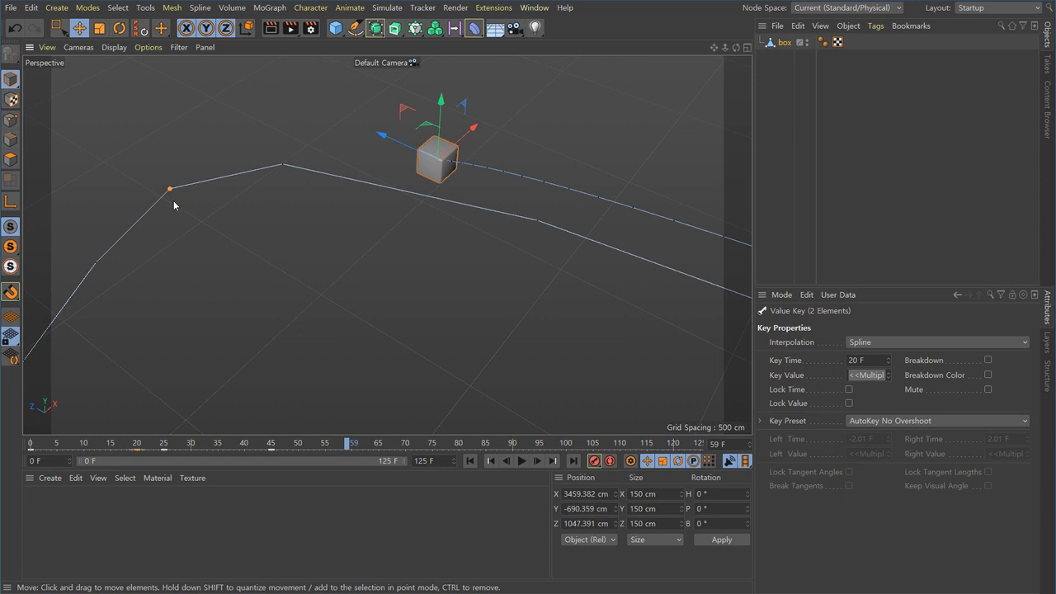
{"action": "left_click", "coordinate": [408, 264]}
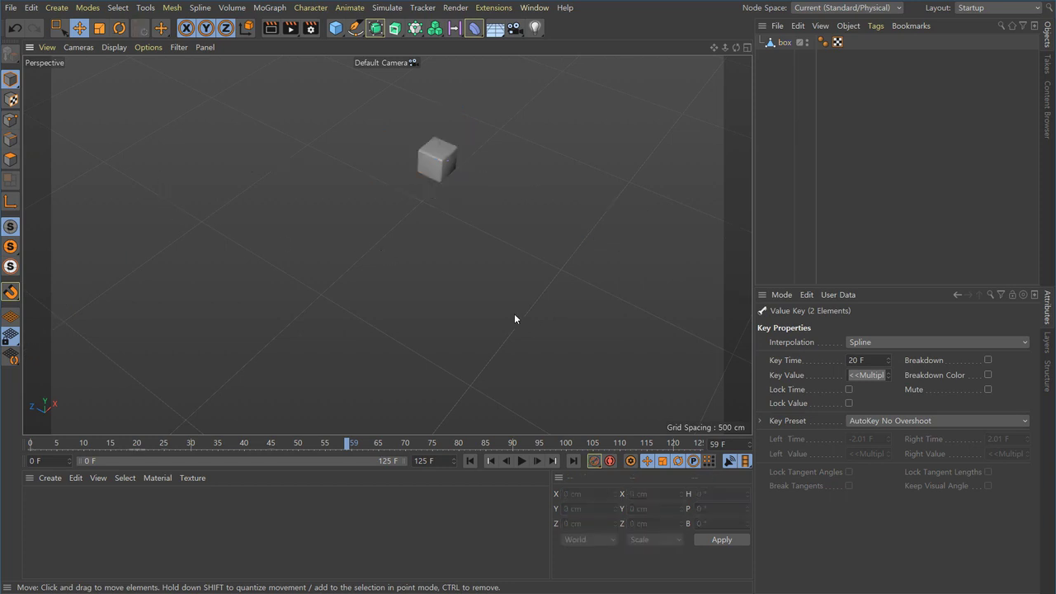
{"action": "scroll", "coordinate": [515, 319], "scroll_direction": "down", "scroll_amount": 4}
{"action": "left_click", "coordinate": [471, 226]}
{"action": "left_click_drag", "start_coordinate": [388, 243], "coordinate": [213, 347], "text": "alt"}
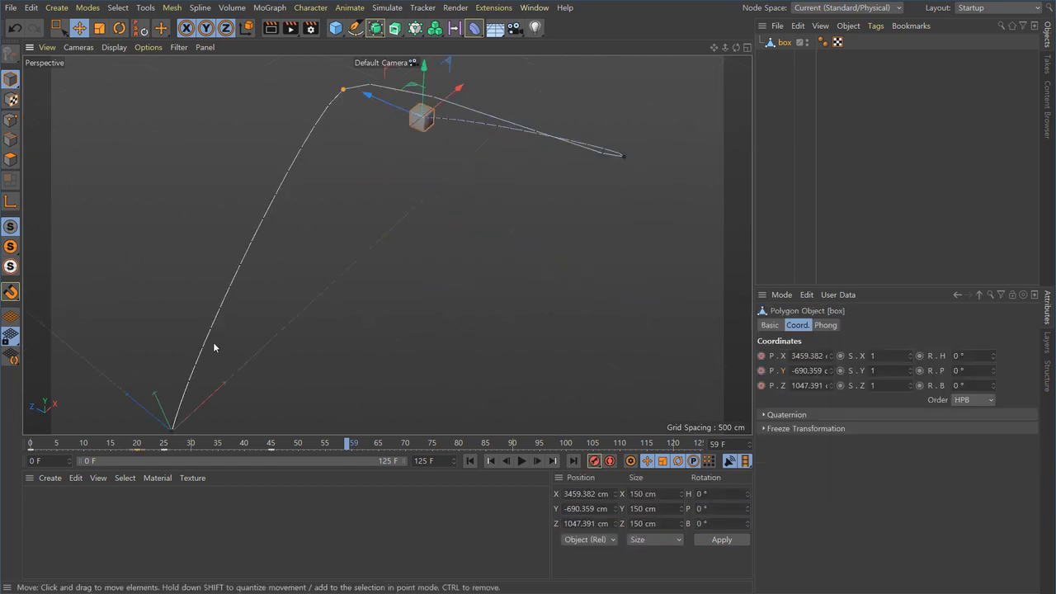
{"action": "left_click_drag", "start_coordinate": [589, 240], "coordinate": [395, 314], "text": "alt"}
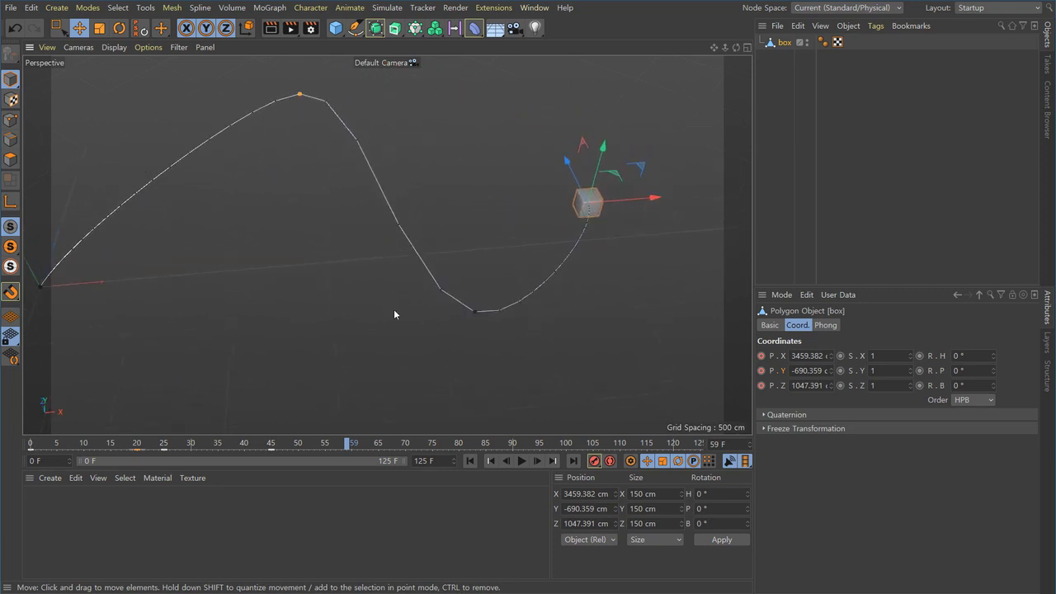
Select the frame 25 key on the box's motion path and set its key time to 30 F
{"action": "left_click", "coordinate": [475, 313]}
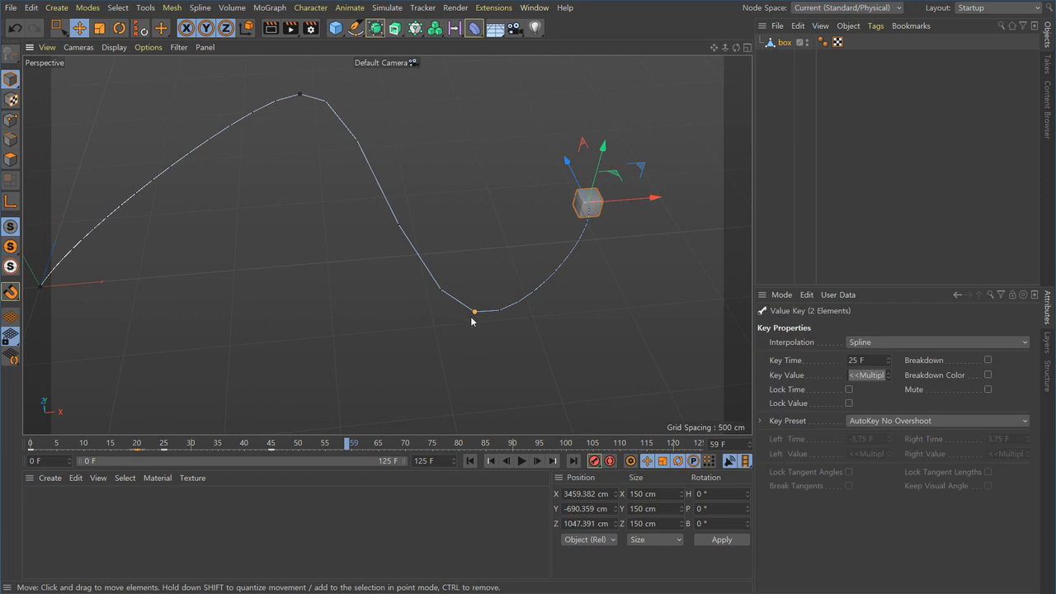
{"action": "left_click_drag", "start_coordinate": [473, 336], "coordinate": [418, 354], "text": "alt"}
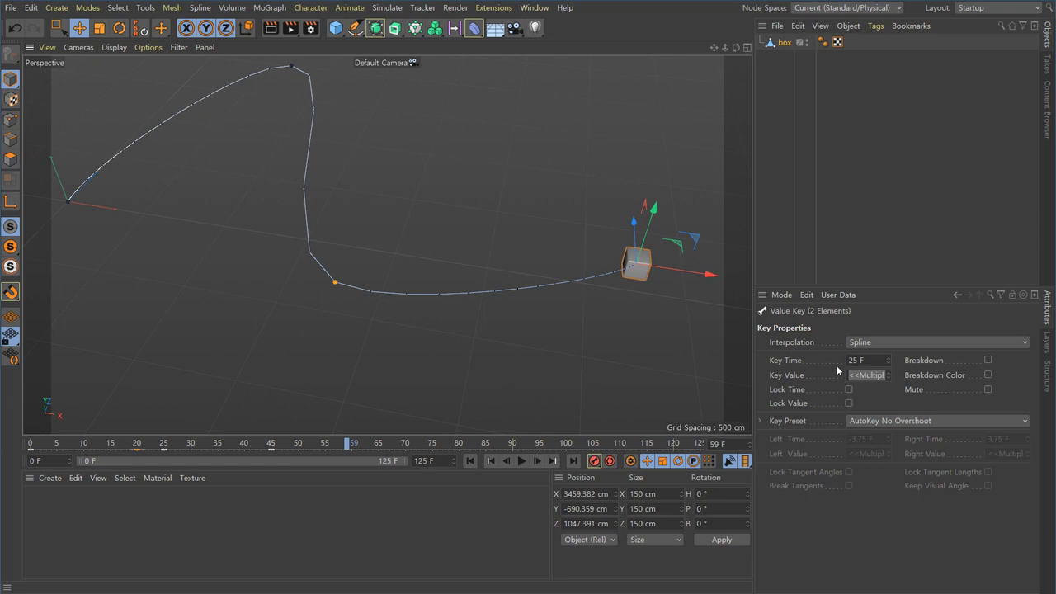
{"action": "left_click_drag", "start_coordinate": [876, 360], "coordinate": [801, 361]}
{"action": "type", "text": "1"}
{"action": "type", "text": "0"}
{"action": "key", "text": "Return"}
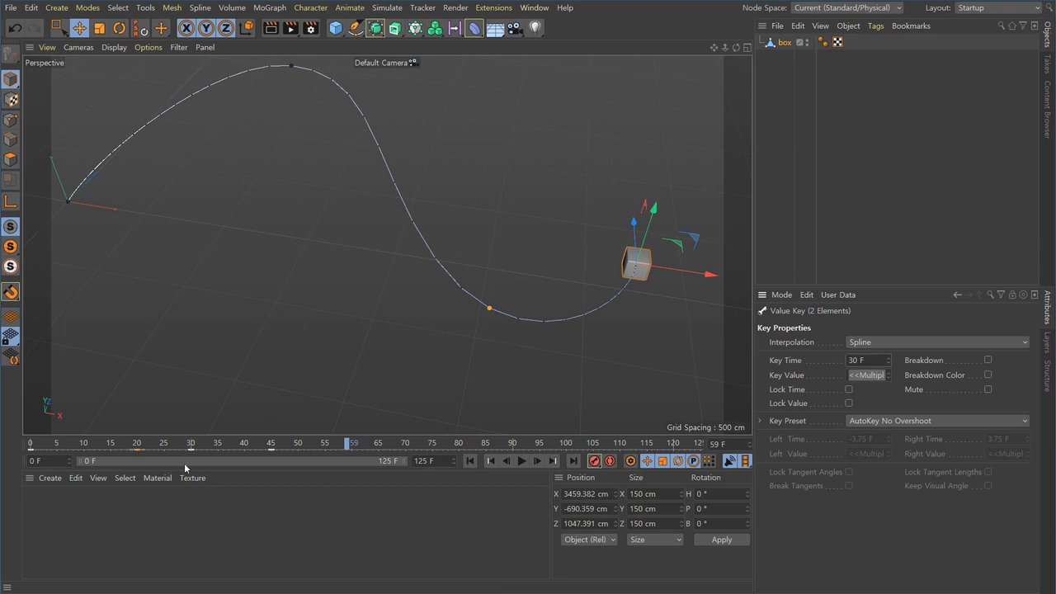
Set the selected motion path key's time to 28 F
{"action": "left_click", "coordinate": [869, 359]}
{"action": "key", "text": "BackSpace"}
{"action": "type", "text": "28"}
{"action": "key", "text": "Return"}
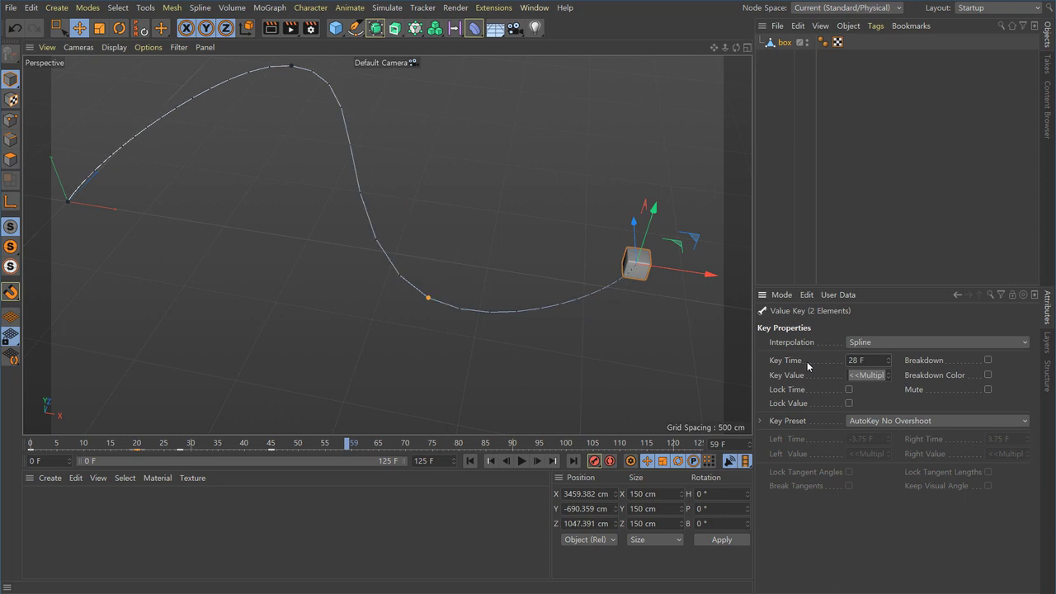
Examine the curve and point spacing of the retimed motion path from several angles, from the origin to the box
{"action": "left_click_drag", "start_coordinate": [391, 322], "coordinate": [578, 327], "text": "alt"}
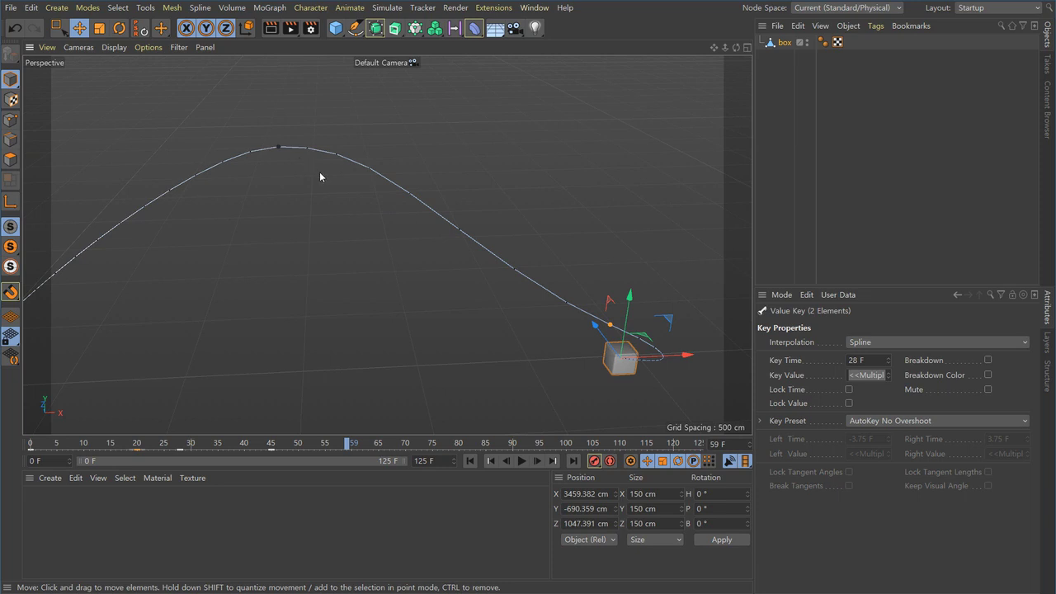
{"action": "left_click_drag", "start_coordinate": [550, 264], "coordinate": [450, 327], "text": "alt"}
{"action": "scroll", "coordinate": [379, 282], "scroll_direction": "up", "scroll_amount": 5}
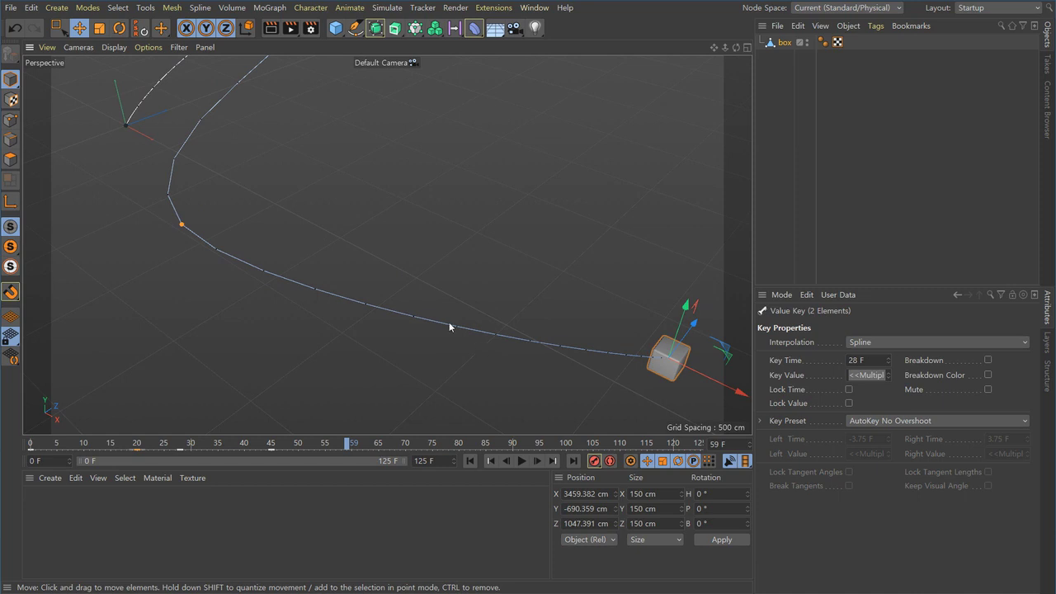
{"action": "left_click_drag", "start_coordinate": [552, 346], "coordinate": [539, 350], "text": "alt"}
{"action": "middle_click_drag", "start_coordinate": [539, 350], "coordinate": [470, 311], "text": "alt"}
{"action": "left_click_drag", "start_coordinate": [470, 312], "coordinate": [558, 349], "text": "alt"}
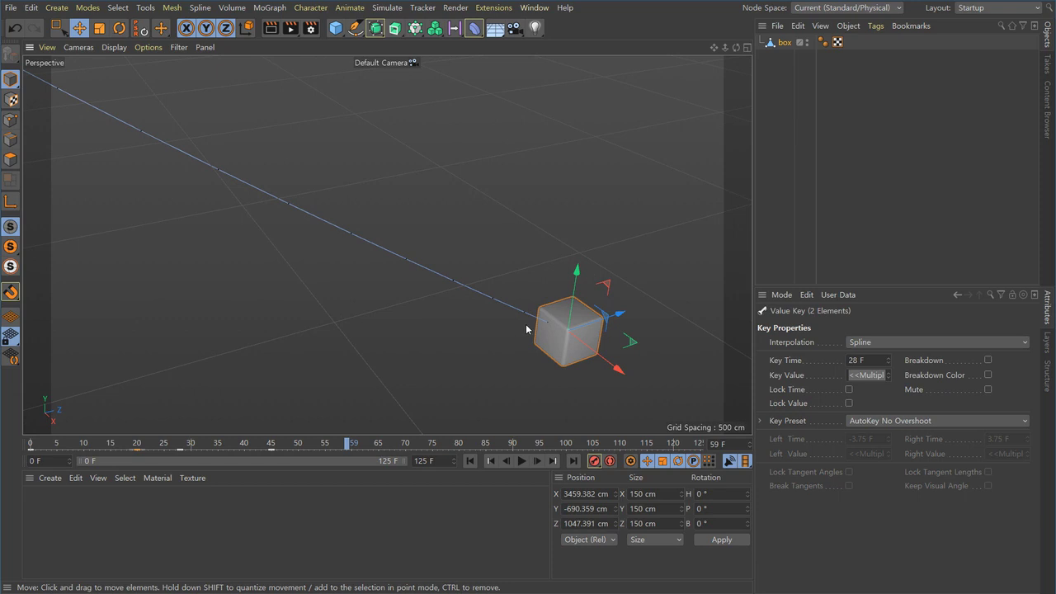
{"action": "left_click_drag", "start_coordinate": [457, 354], "coordinate": [401, 358], "text": "alt"}
{"action": "left_click_drag", "start_coordinate": [230, 157], "coordinate": [199, 274], "text": "alt"}
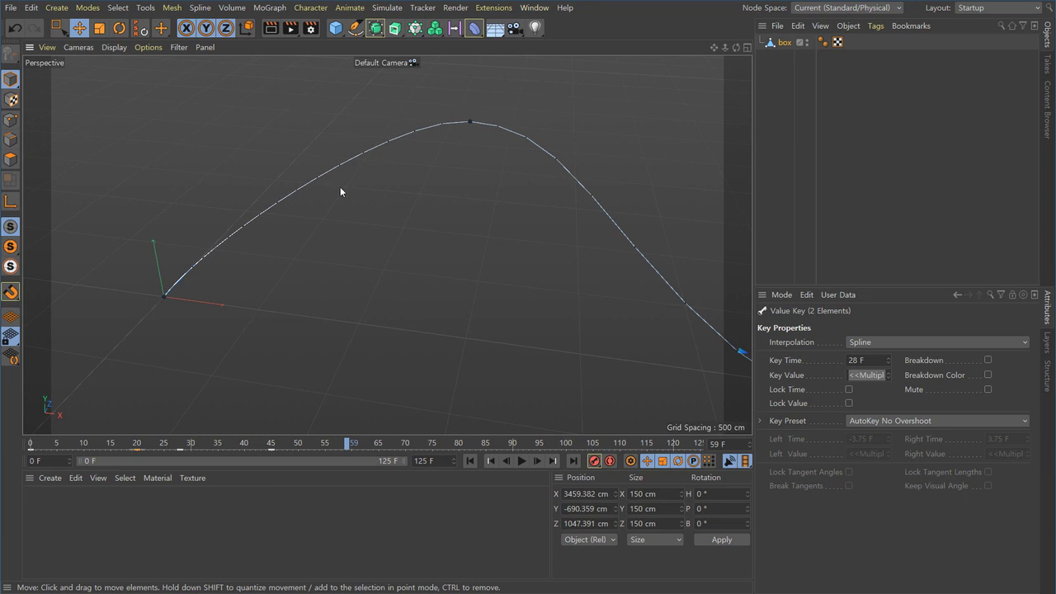
{"action": "left_click_drag", "start_coordinate": [341, 250], "coordinate": [495, 337], "text": "alt"}
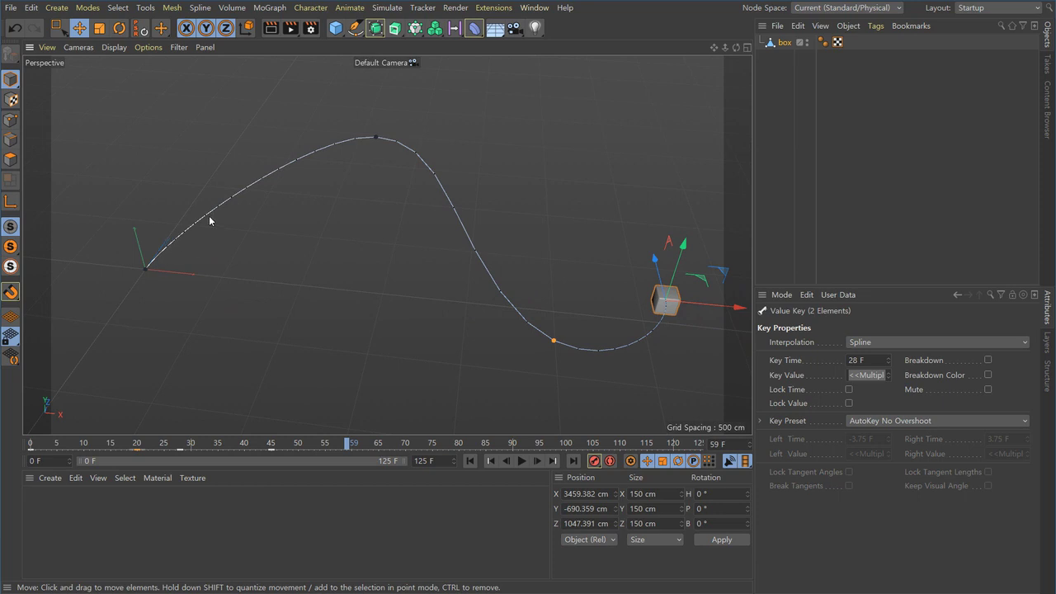
{"action": "left_click_drag", "start_coordinate": [542, 347], "coordinate": [383, 162], "text": "alt"}
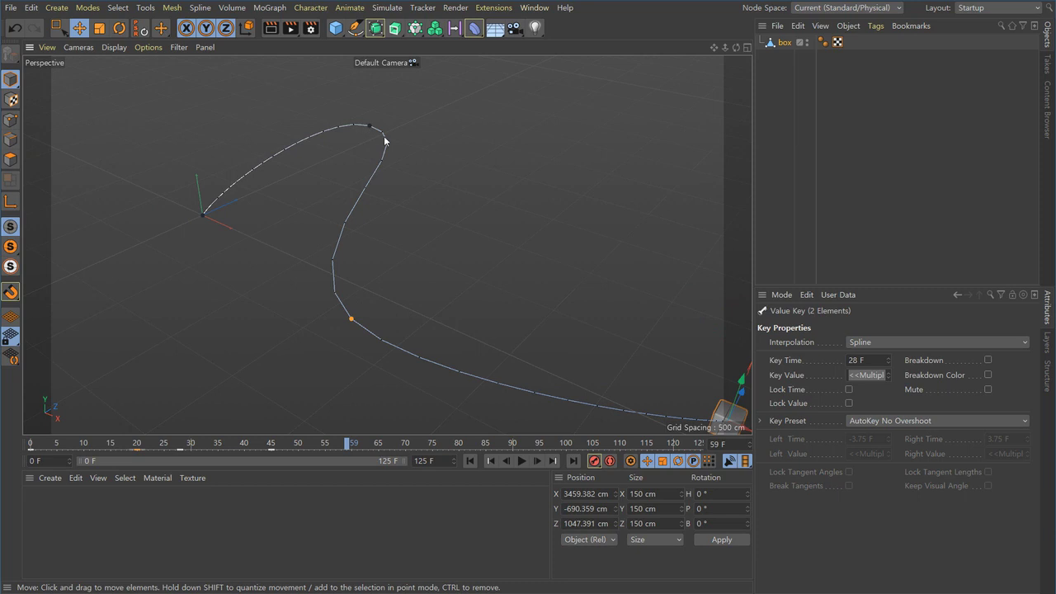
{"action": "left_click_drag", "start_coordinate": [521, 406], "coordinate": [394, 319], "text": "alt"}
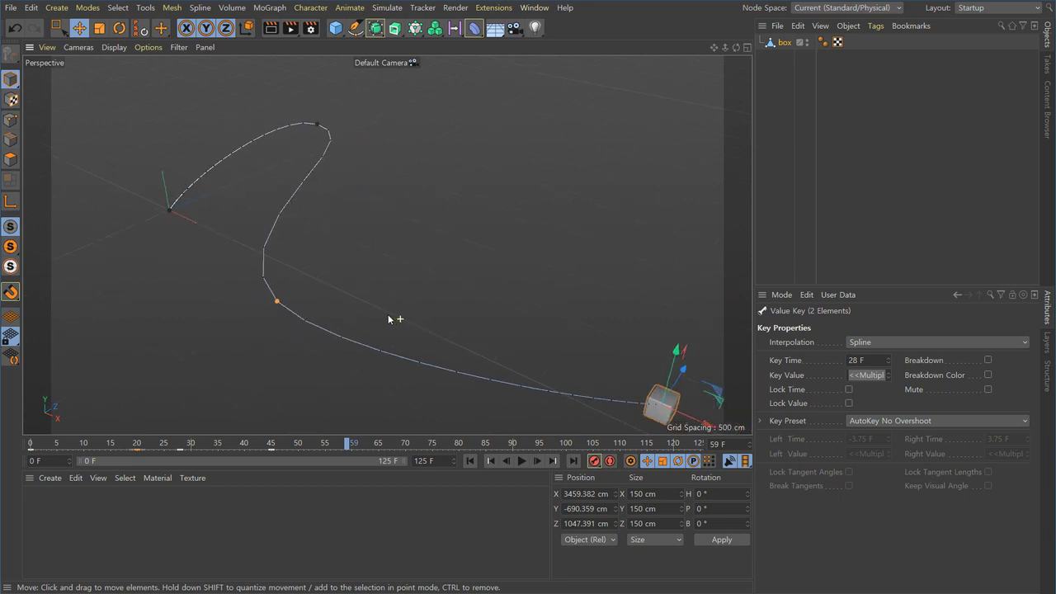
Play the animation from frame 0, restart it once, and watch the box follow the retimed path
{"action": "left_click", "coordinate": [468, 461]}
{"action": "left_click", "coordinate": [522, 460]}
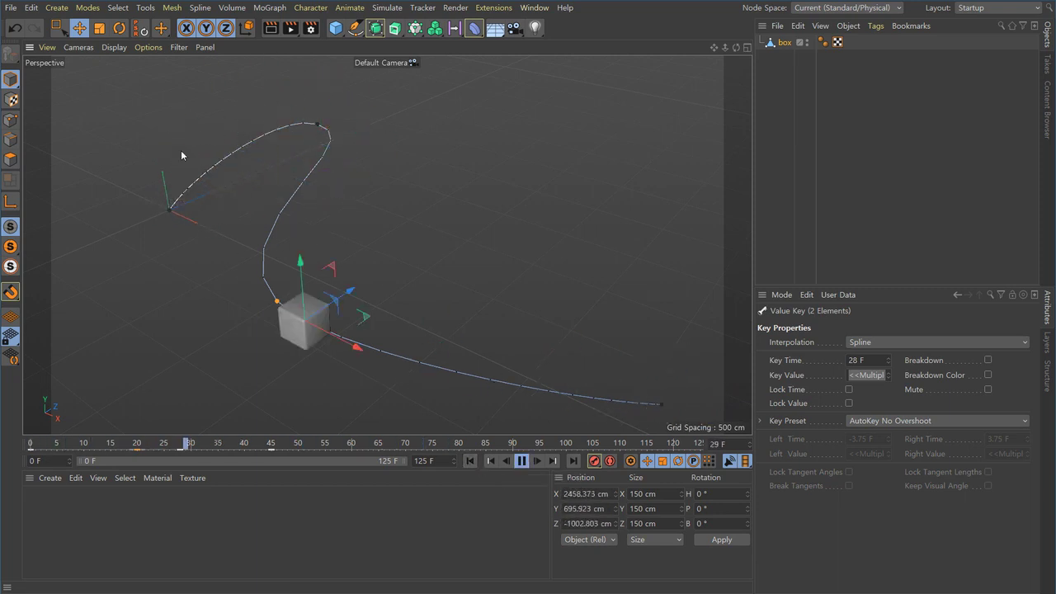
{"action": "left_click", "coordinate": [470, 461]}
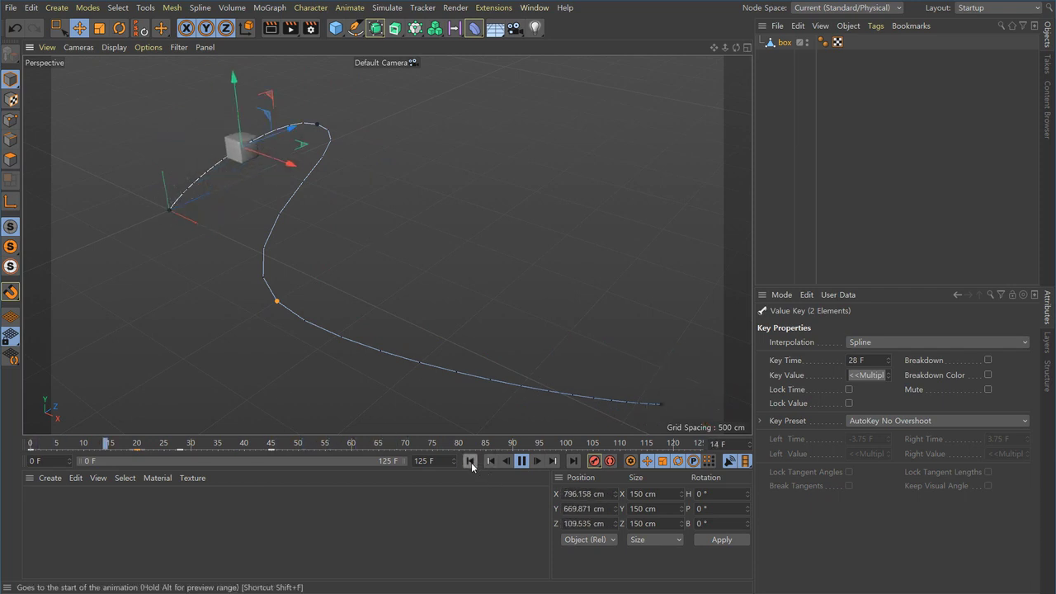
{"action": "left_click", "coordinate": [522, 461]}
{"action": "left_click_drag", "start_coordinate": [396, 388], "coordinate": [483, 377], "text": "alt"}
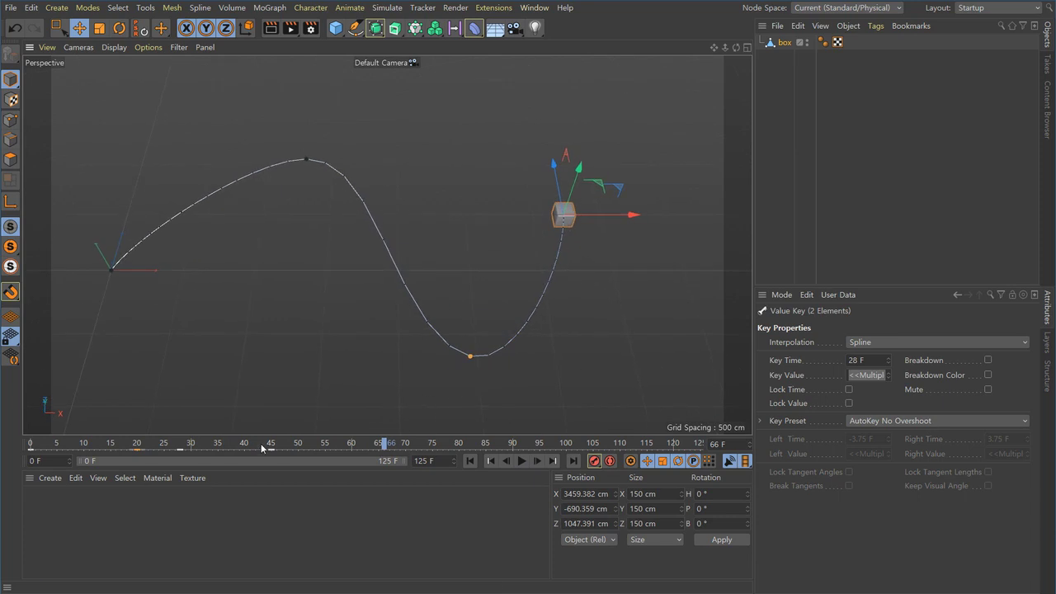
Reselect the box and examine its motion path around the frame 28 key and the end position
{"action": "left_click_drag", "start_coordinate": [462, 386], "coordinate": [636, 338], "text": "alt"}
{"action": "left_click", "coordinate": [636, 338]}
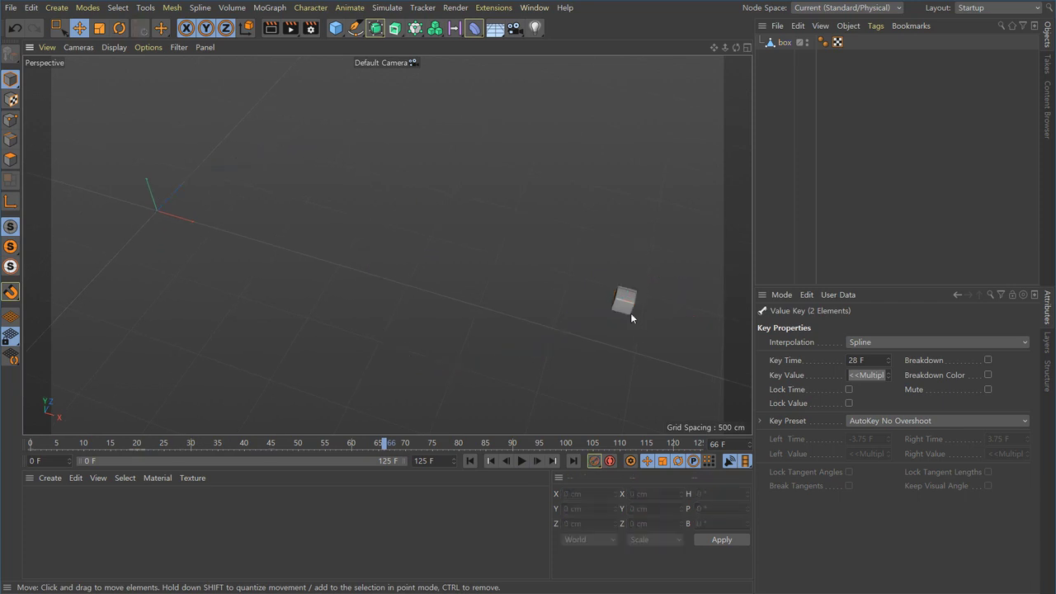
{"action": "left_click", "coordinate": [631, 312]}
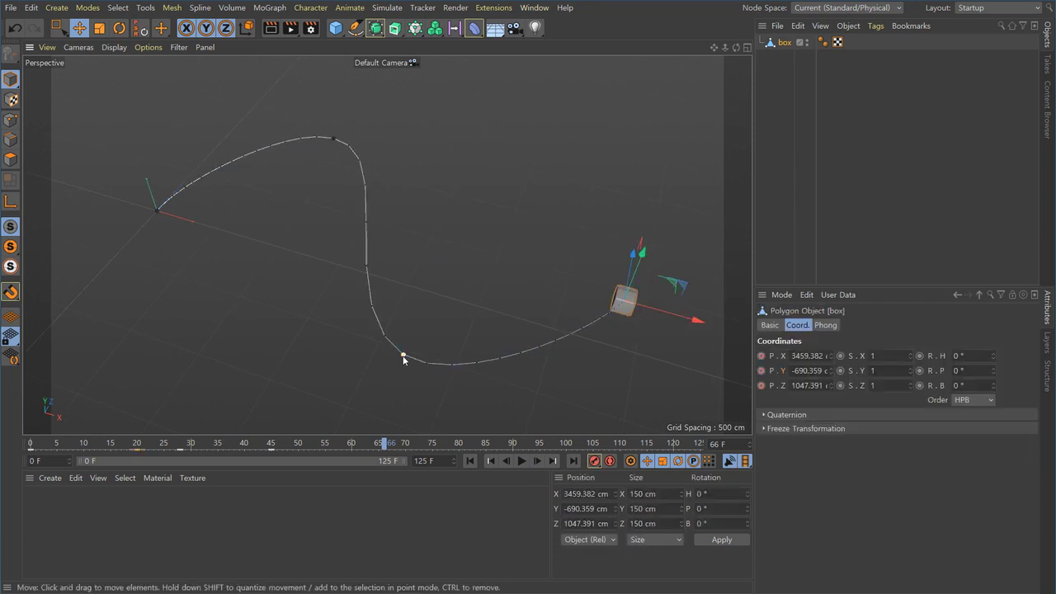
{"action": "left_click_drag", "start_coordinate": [507, 388], "coordinate": [292, 288], "text": "alt"}
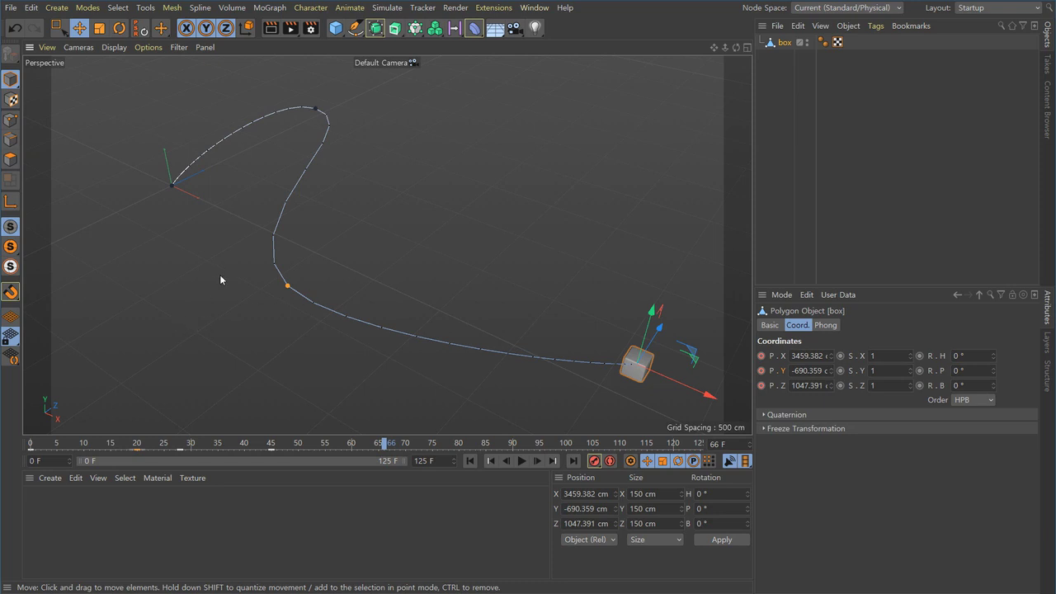
{"action": "left_click_drag", "start_coordinate": [358, 287], "coordinate": [170, 218], "text": "alt"}
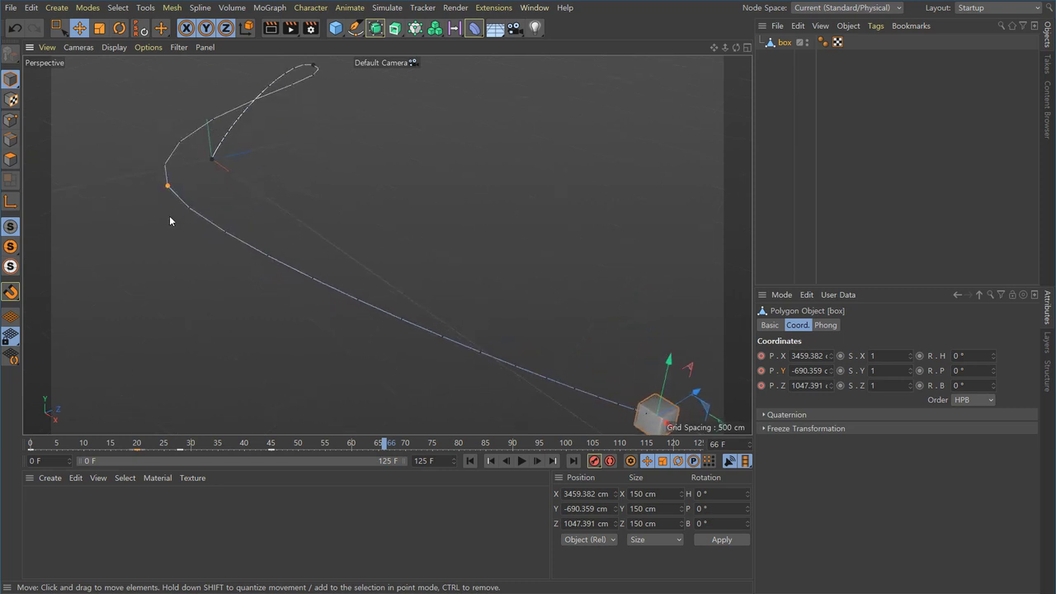
{"action": "left_click_drag", "start_coordinate": [515, 334], "coordinate": [445, 335], "text": "alt"}
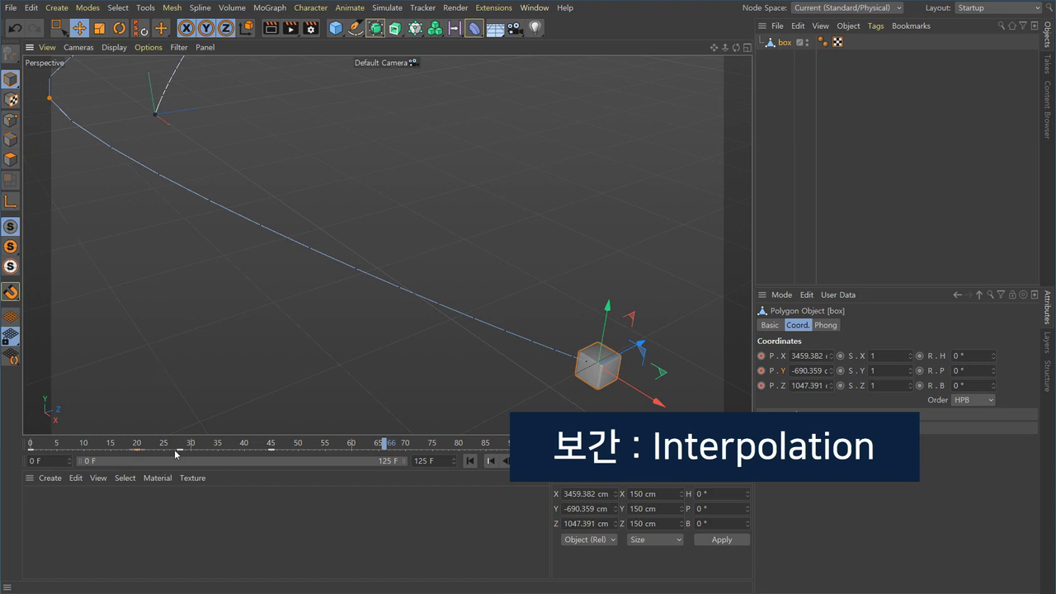
Inspect the keys at frames 45 and 28 and scrub between them to examine the box's interpolated positions
{"action": "left_click", "coordinate": [271, 450]}
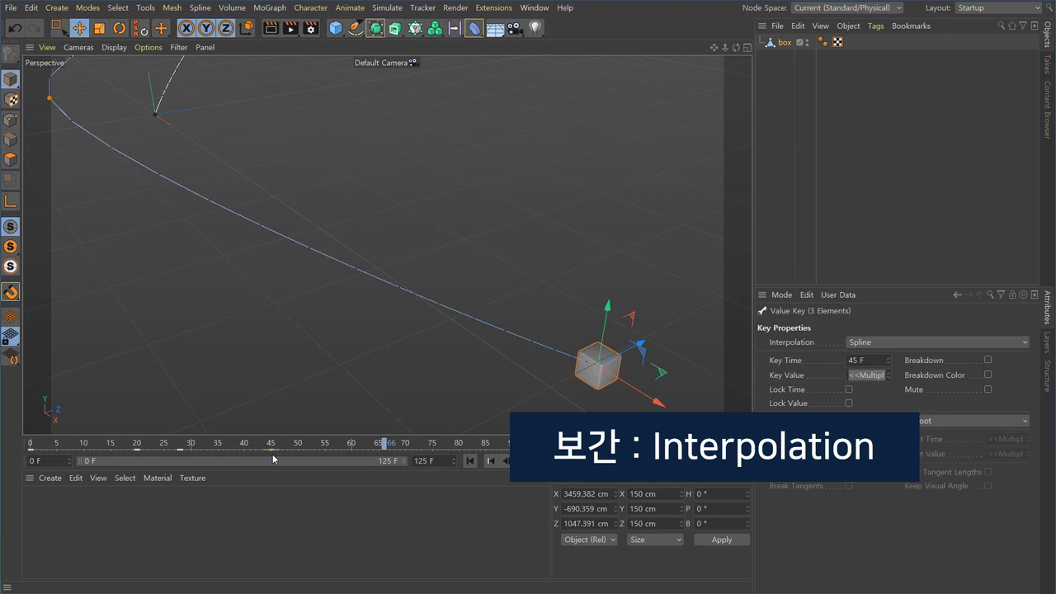
{"action": "left_click", "coordinate": [179, 450]}
{"action": "left_click_drag", "start_coordinate": [185, 447], "coordinate": [222, 453]}
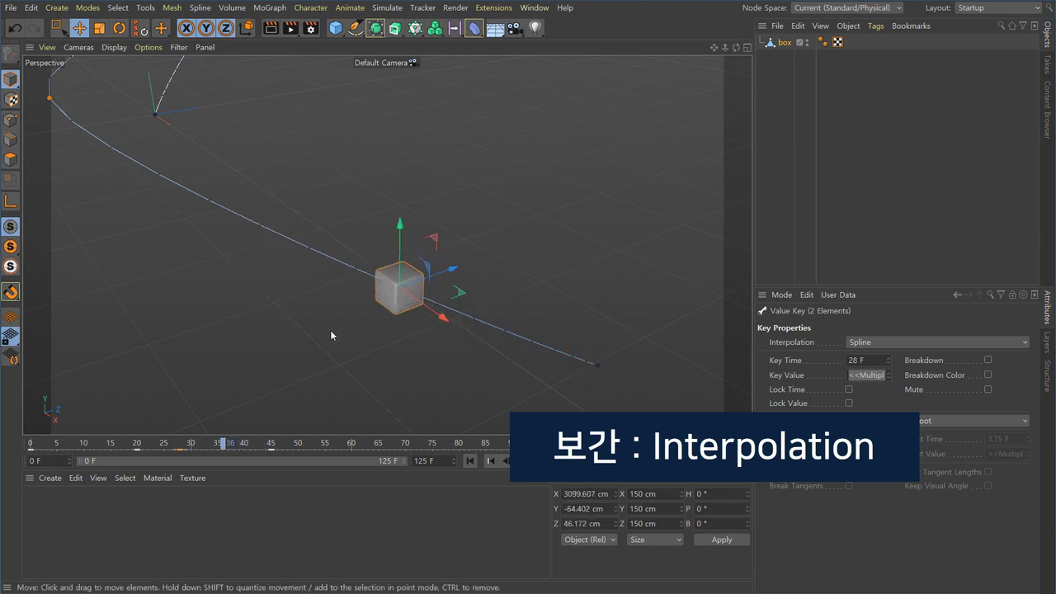
{"action": "left_click_drag", "start_coordinate": [197, 450], "coordinate": [269, 453]}
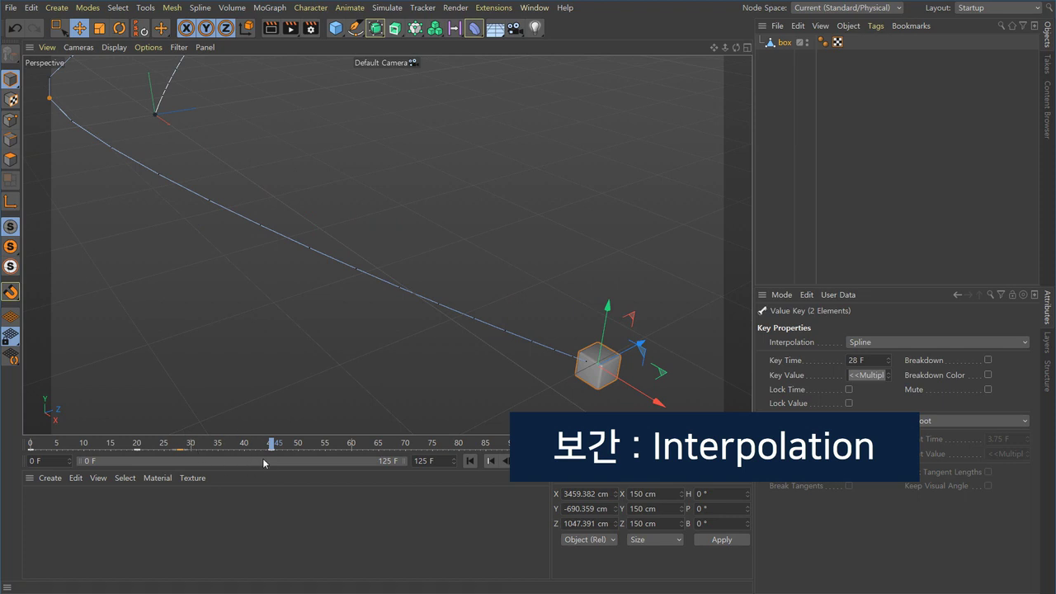
{"action": "left_click_drag", "start_coordinate": [262, 458], "coordinate": [211, 465]}
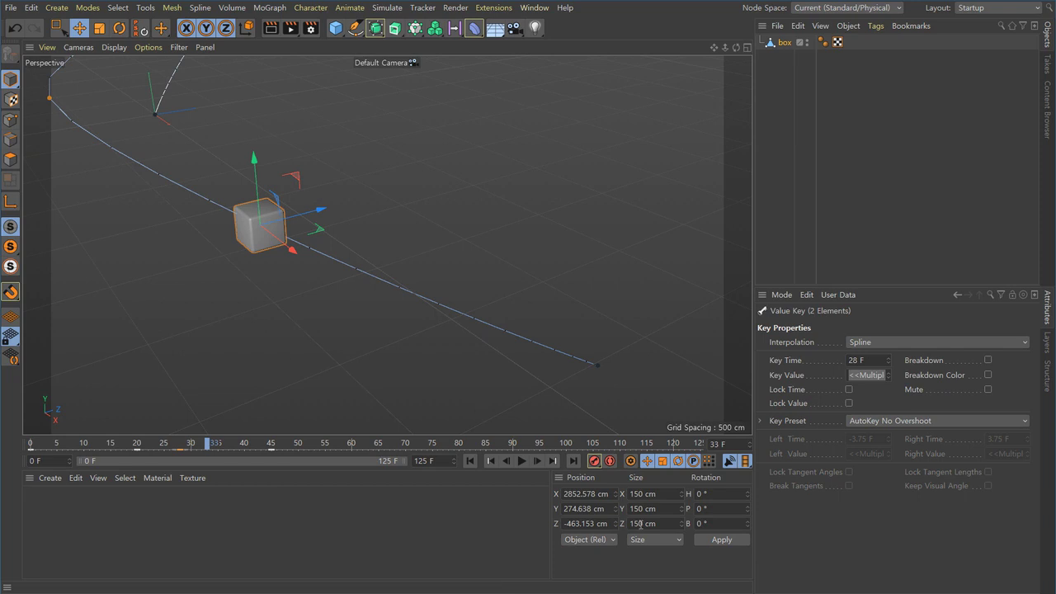
Replay the animation from frame 0 and view the interpolated motion along the whole path
{"action": "left_click", "coordinate": [470, 462]}
{"action": "right_click_drag", "start_coordinate": [335, 311], "coordinate": [302, 319], "text": "alt"}
{"action": "middle_click_drag", "start_coordinate": [302, 318], "coordinate": [372, 363], "text": "alt"}
{"action": "left_click_drag", "start_coordinate": [372, 363], "coordinate": [402, 347], "text": "alt"}
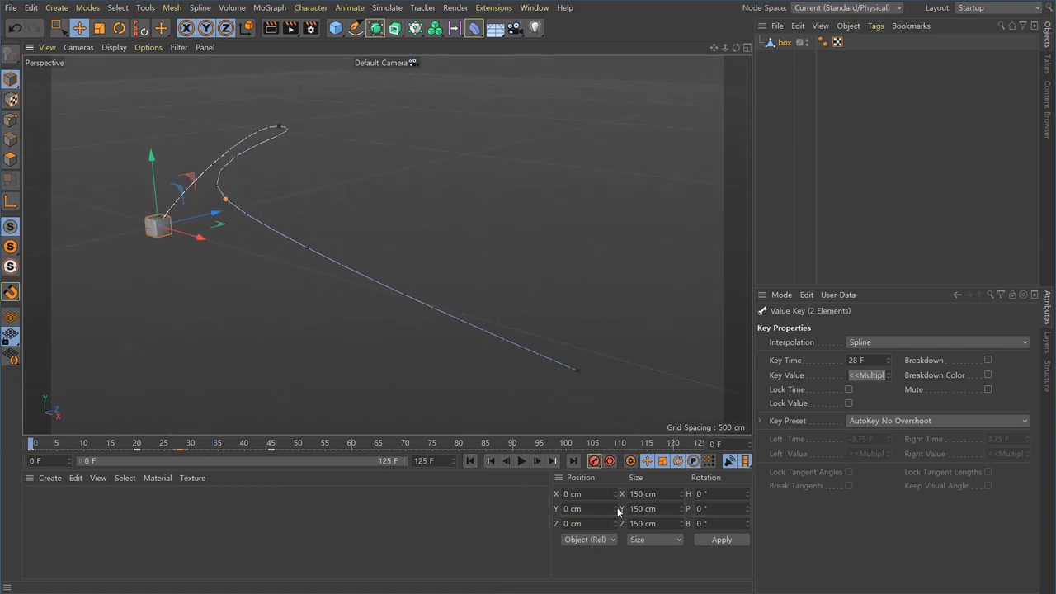
{"action": "left_click", "coordinate": [521, 461]}
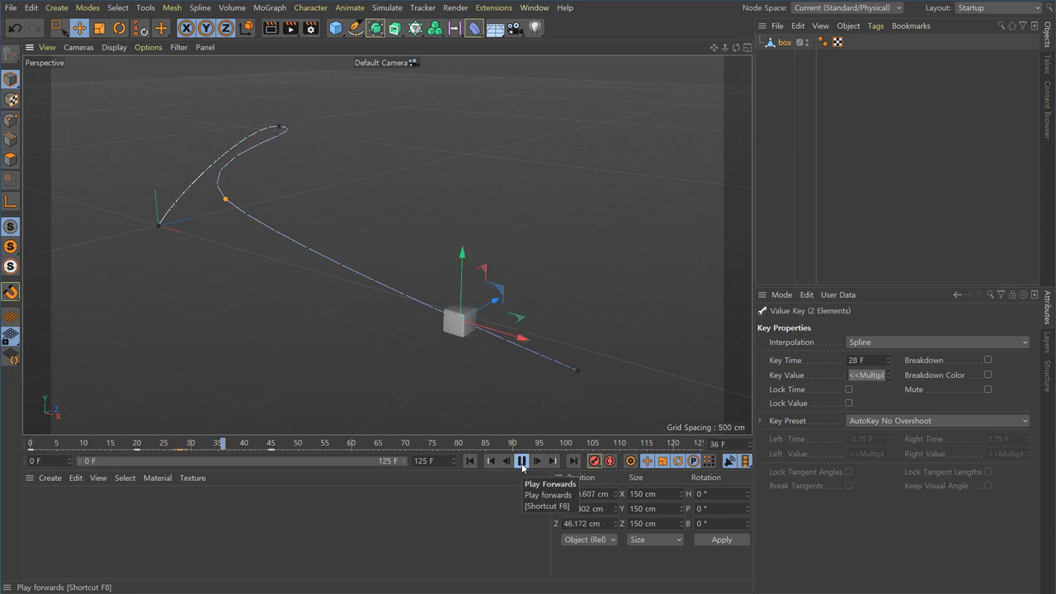
{"action": "left_click", "coordinate": [522, 461]}
{"action": "left_click_drag", "start_coordinate": [430, 298], "coordinate": [528, 363], "text": "alt"}
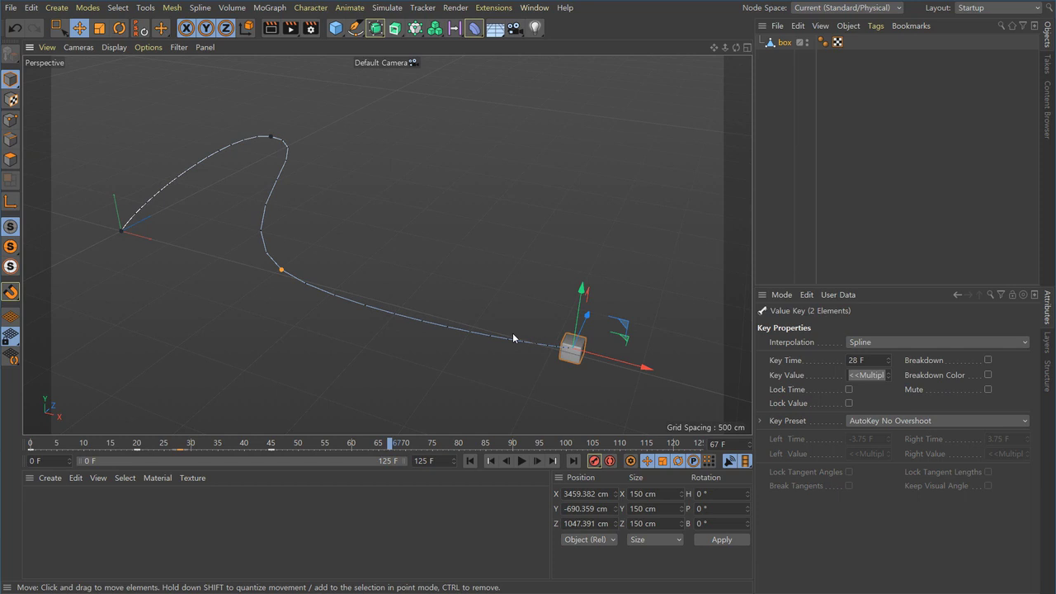
Go to frame 45 and reselect the box to show its coordinates
{"action": "left_click_drag", "start_coordinate": [389, 444], "coordinate": [271, 457]}
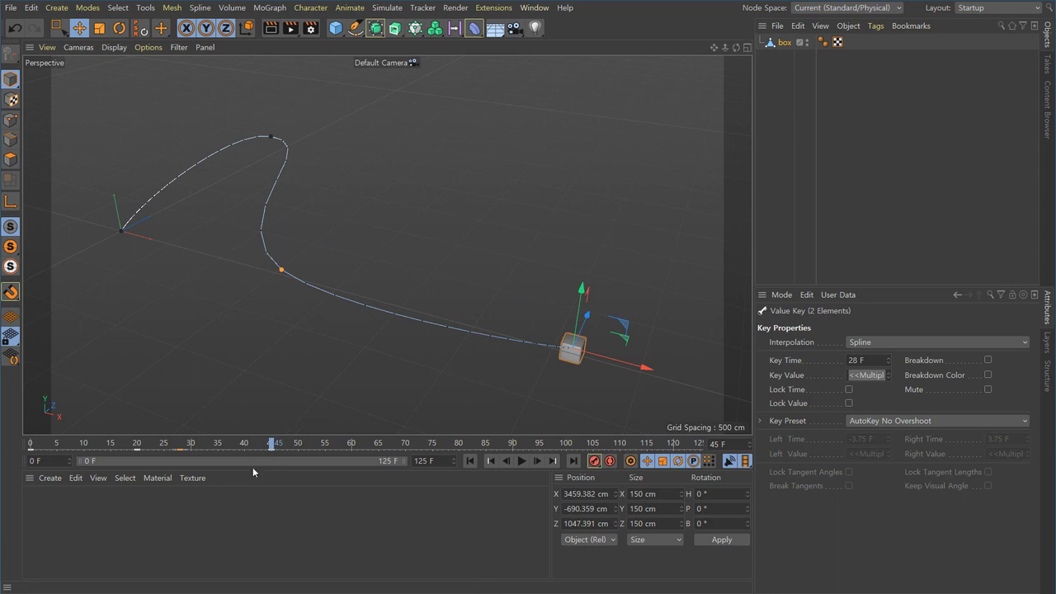
{"action": "left_click", "coordinate": [514, 393]}
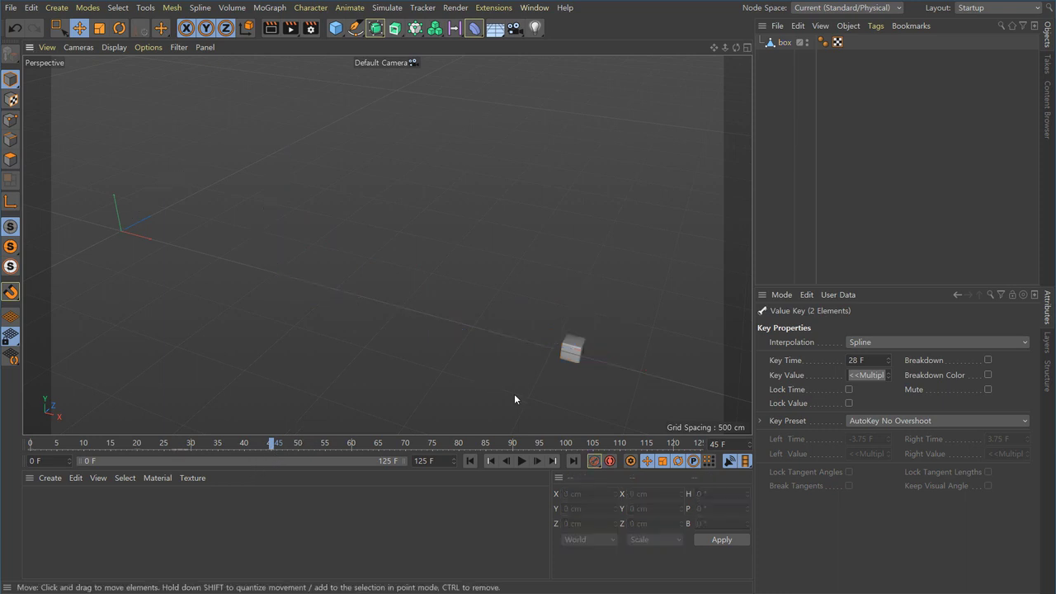
{"action": "left_click", "coordinate": [579, 356]}
{"action": "middle_click_drag", "start_coordinate": [447, 381], "coordinate": [427, 359], "text": "alt"}
{"action": "left_click_drag", "start_coordinate": [415, 355], "coordinate": [435, 368], "text": "alt"}
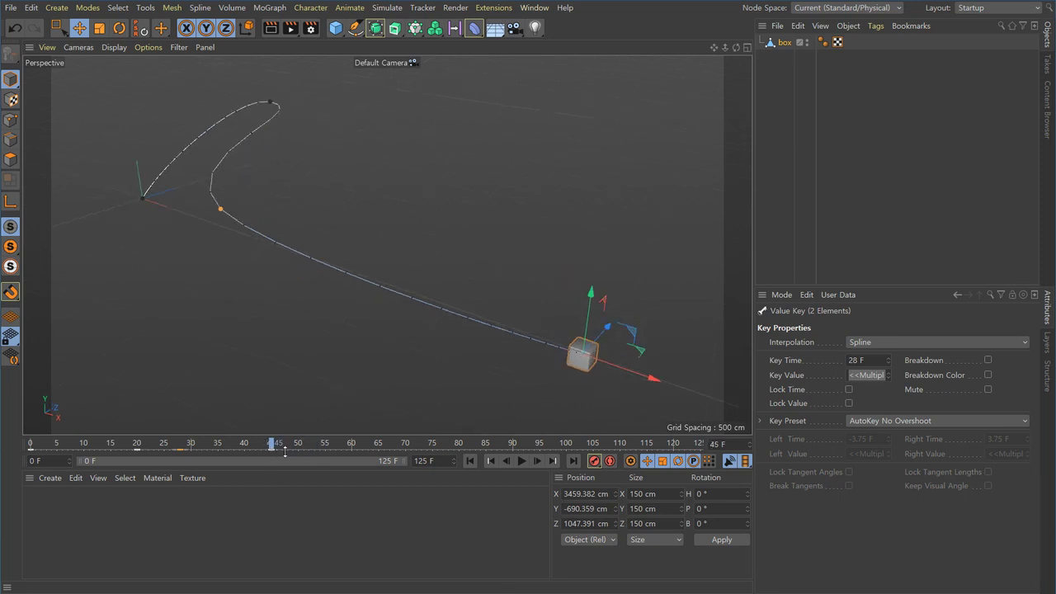
{"action": "left_click", "coordinate": [595, 397]}
{"action": "left_click", "coordinate": [589, 363]}
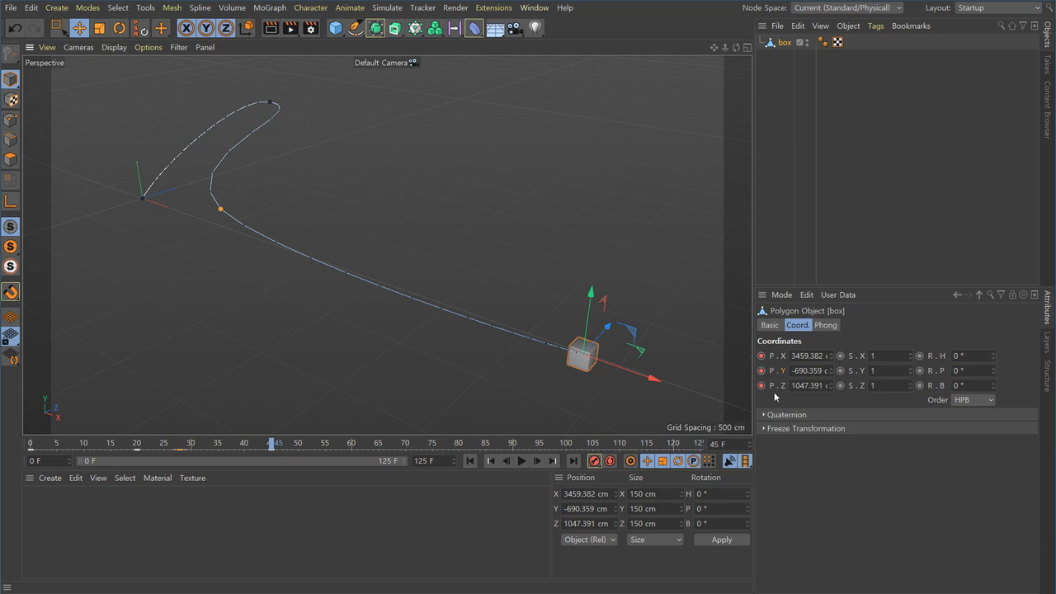
Remove the box's X, Y and Z position keys at frame 45, check the motion at frame 31, and undo the removal
{"action": "left_click", "coordinate": [763, 358]}
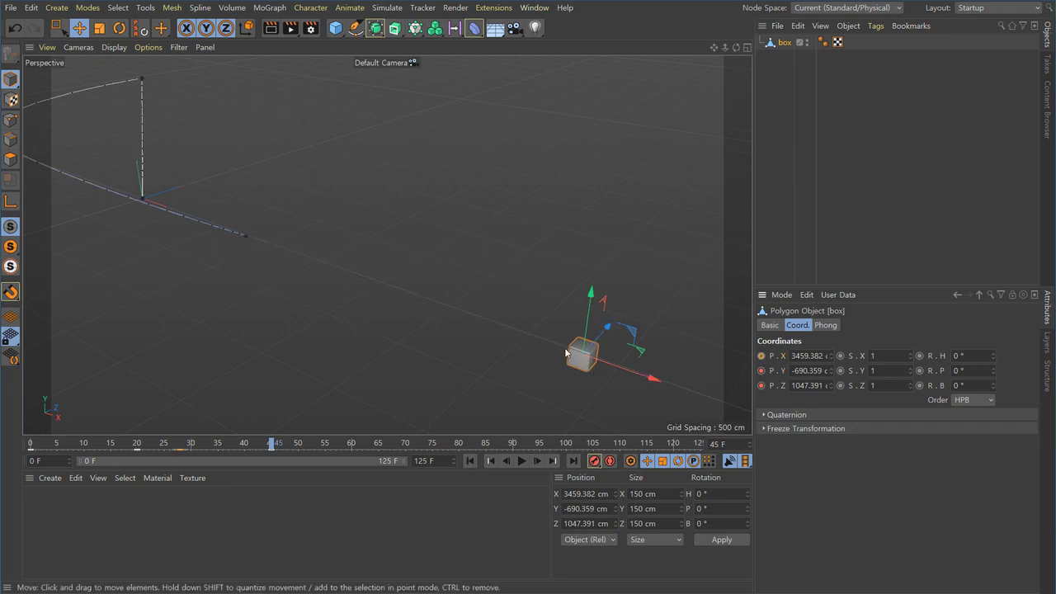
{"action": "left_click", "coordinate": [761, 371]}
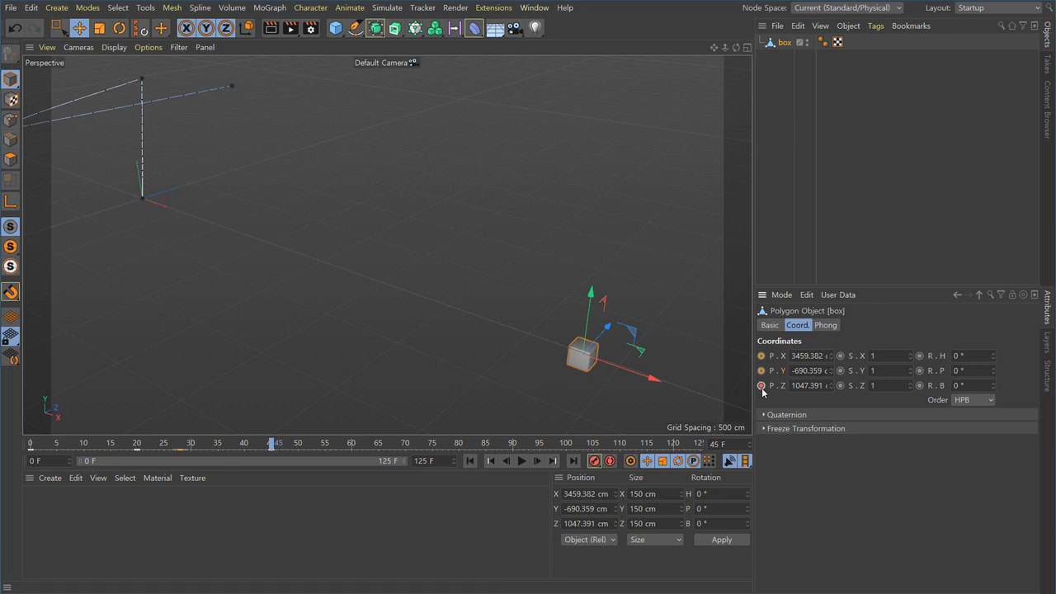
{"action": "left_click", "coordinate": [761, 385]}
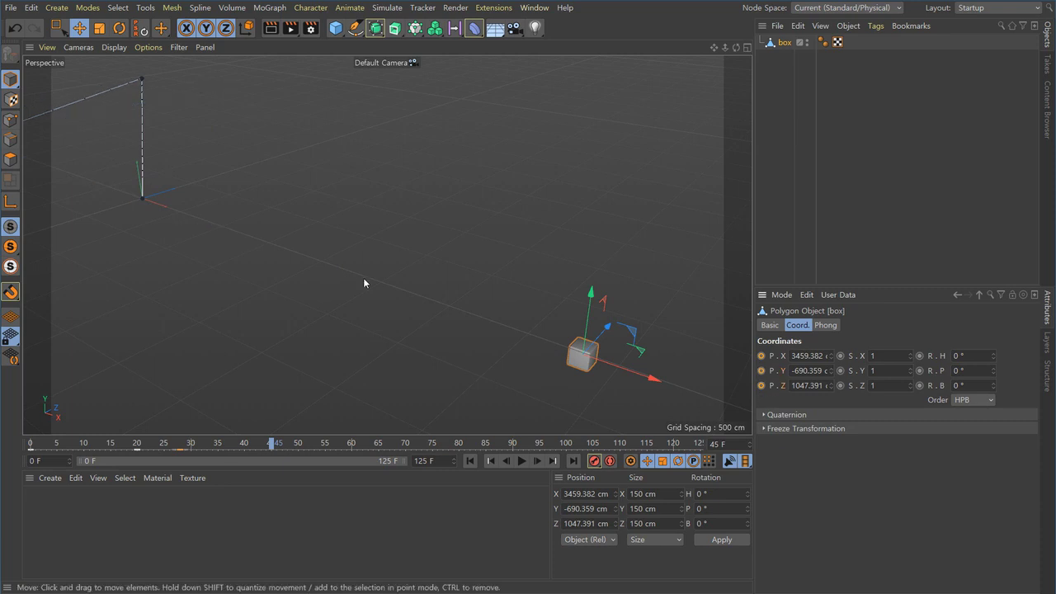
{"action": "mouse_move", "coordinate": [338, 331]}
{"action": "left_mouse_down", "text": "alt"}
{"action": "mouse_move", "coordinate": [285, 327]}
{"action": "mouse_move", "coordinate": [278, 346]}
{"action": "mouse_move", "coordinate": [328, 368]}
{"action": "mouse_move", "coordinate": [558, 372]}
{"action": "left_mouse_up", "text": "alt"}
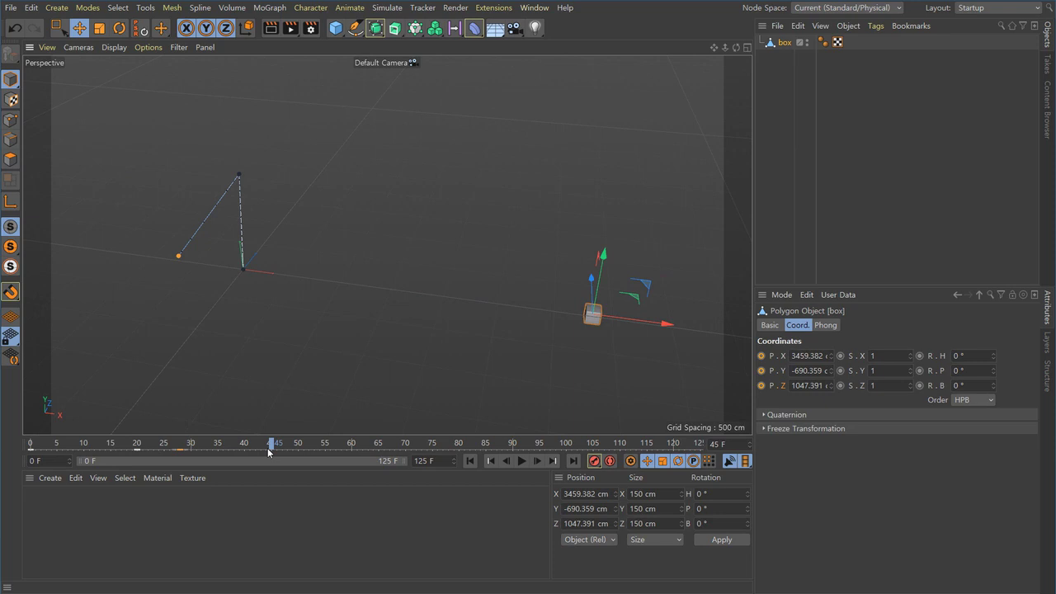
{"action": "left_click_drag", "start_coordinate": [270, 451], "coordinate": [197, 459]}
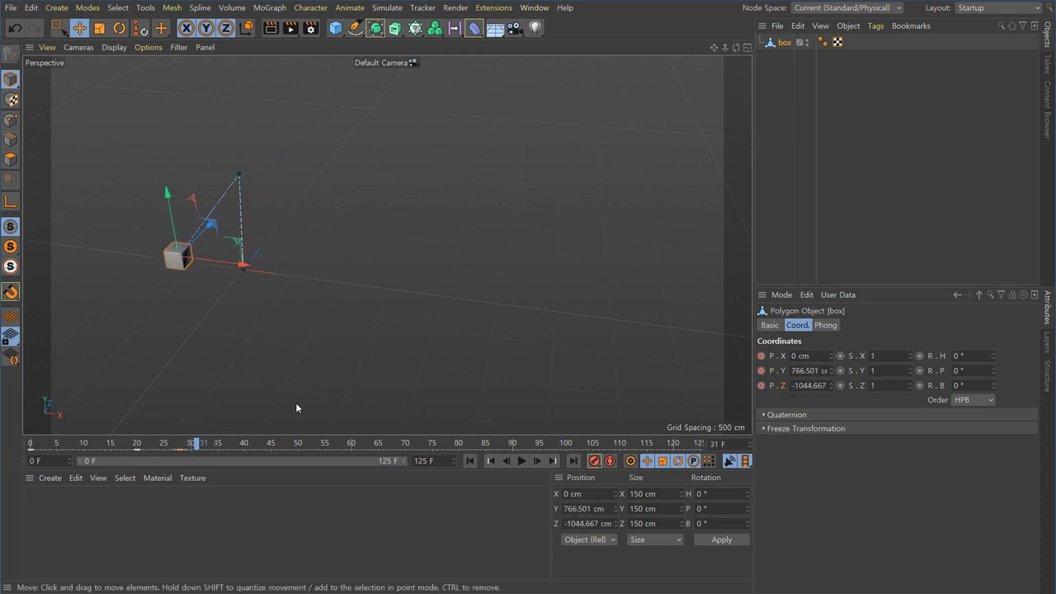
{"action": "left_click_drag", "start_coordinate": [300, 383], "coordinate": [308, 377]}
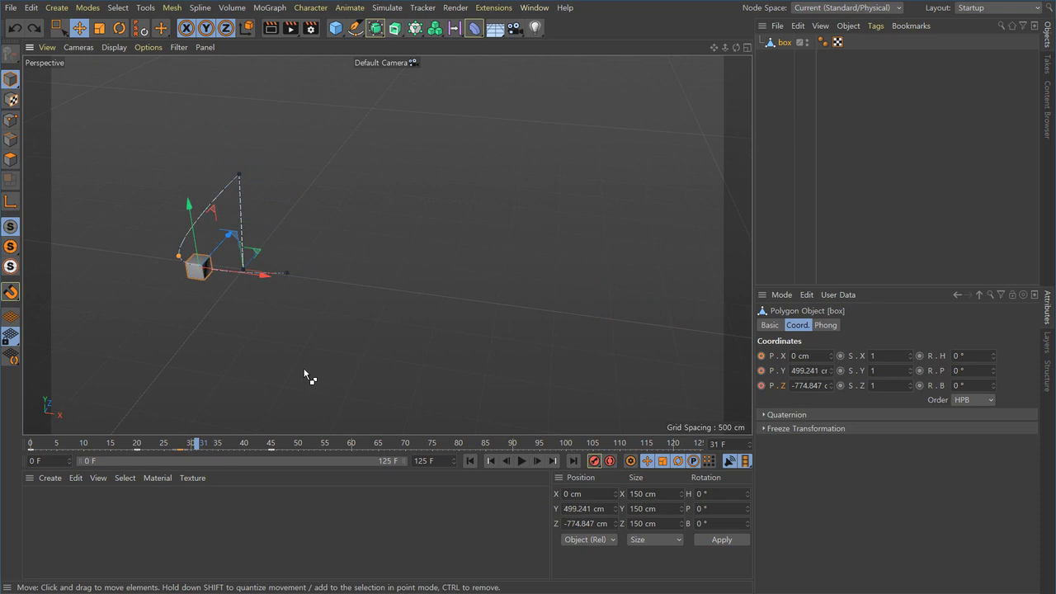
{"action": "key", "text": "ctrl+z"}
Go to frame 20, delete the box's X position track, and undo the deletion
{"action": "left_click_drag", "start_coordinate": [275, 448], "coordinate": [136, 454]}
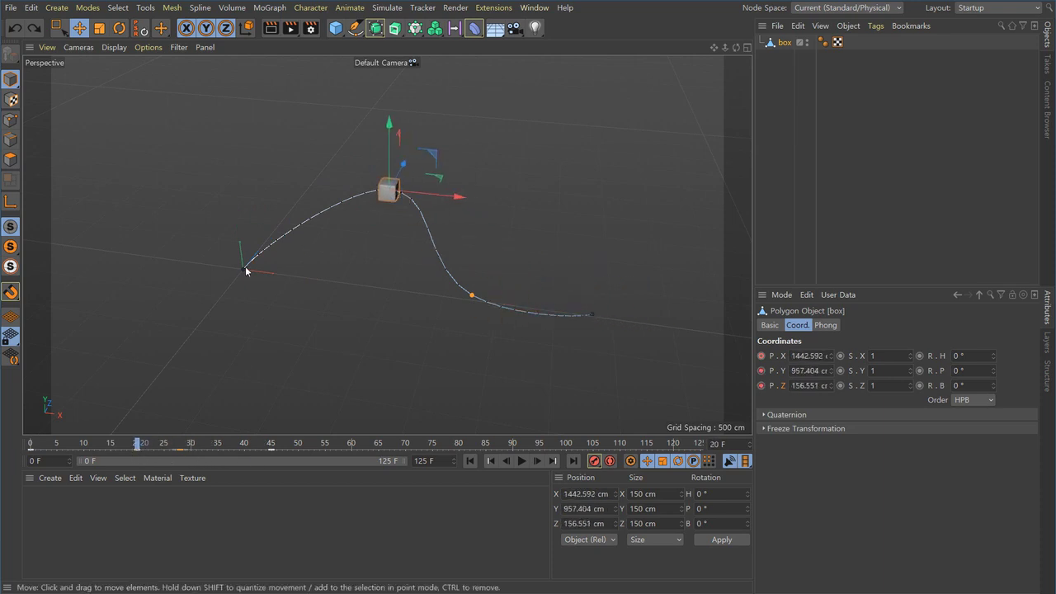
{"action": "left_click", "coordinate": [514, 146]}
{"action": "left_click", "coordinate": [388, 192]}
{"action": "left_click_drag", "start_coordinate": [547, 330], "coordinate": [476, 342], "text": "alt"}
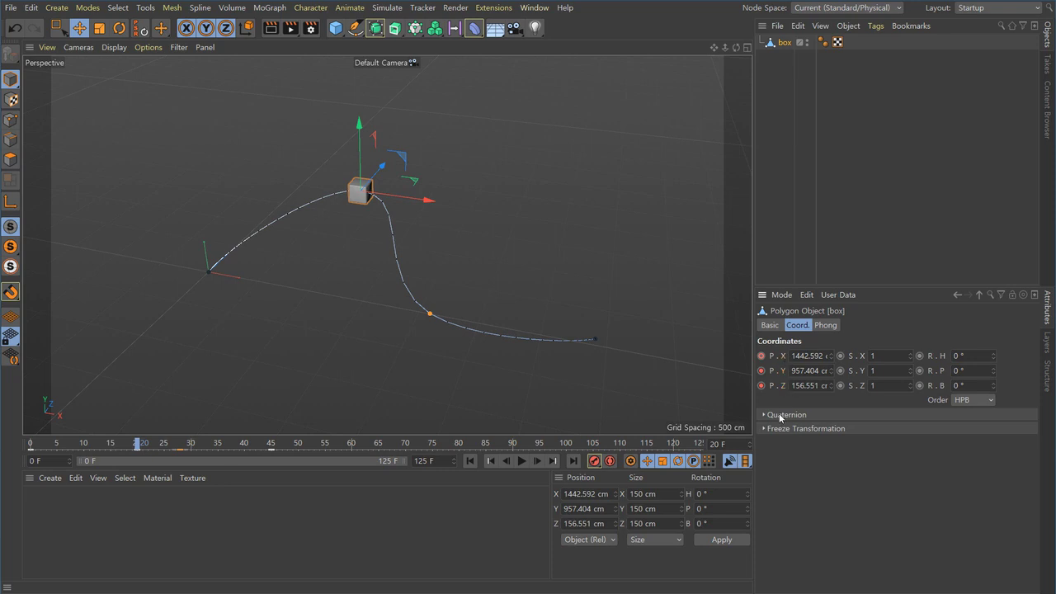
{"action": "right_click", "coordinate": [784, 356]}
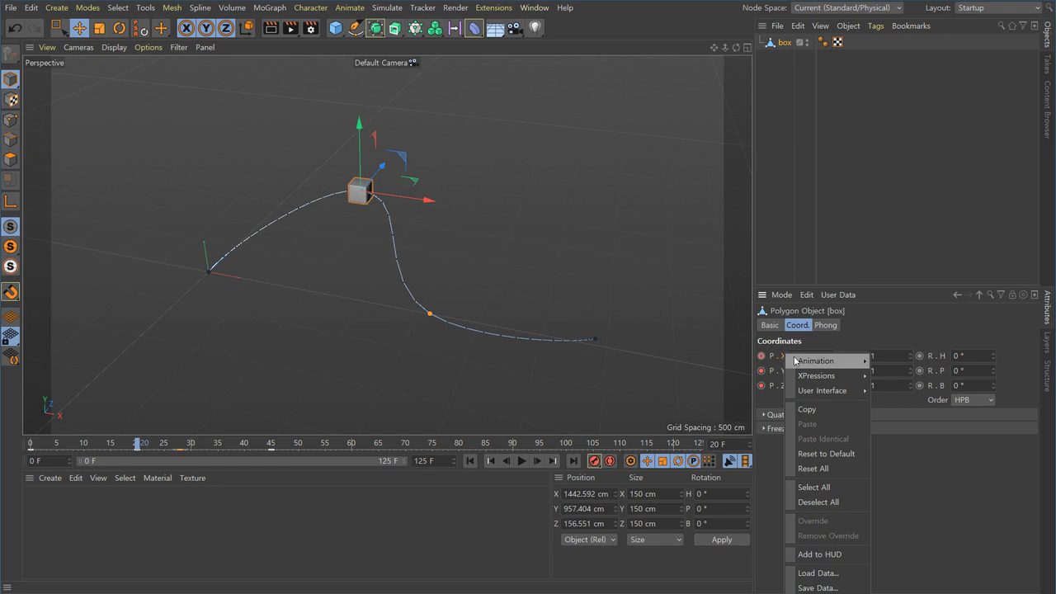
{"action": "mouse_move", "coordinate": [818, 368]}
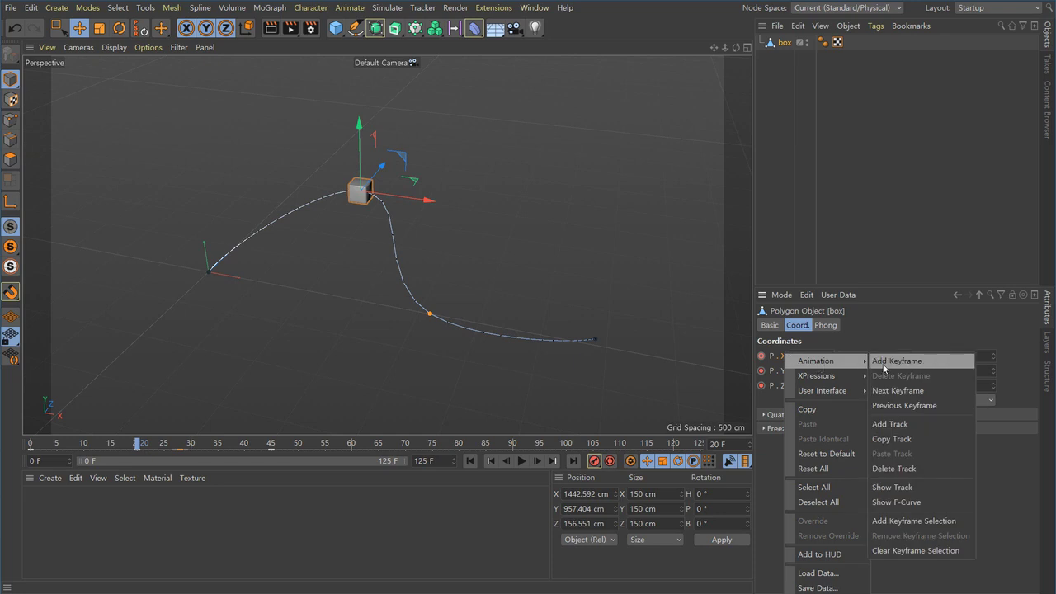
{"action": "left_click", "coordinate": [894, 469]}
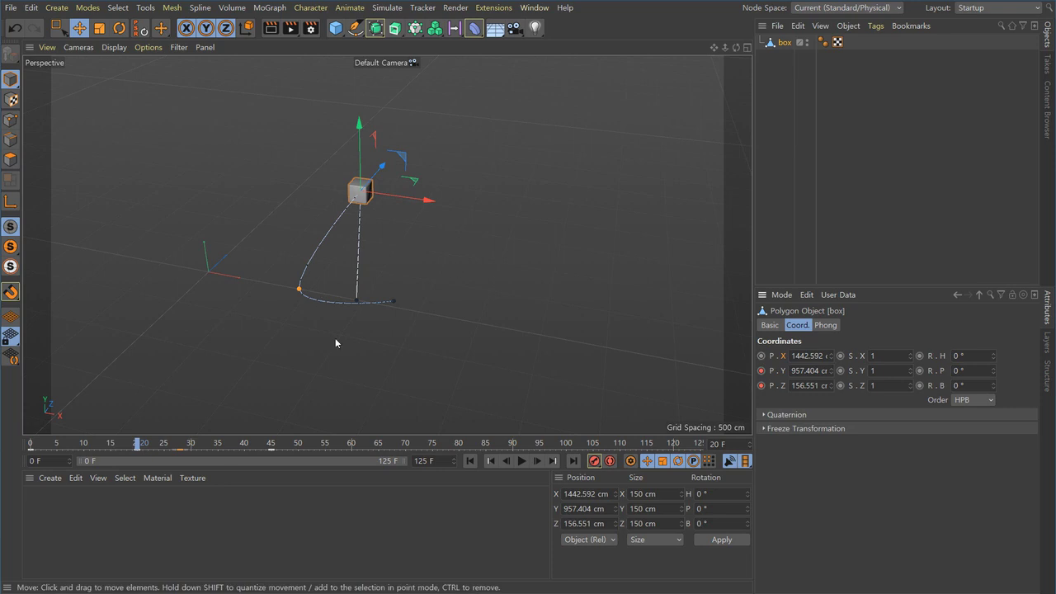
{"action": "left_click", "coordinate": [419, 315]}
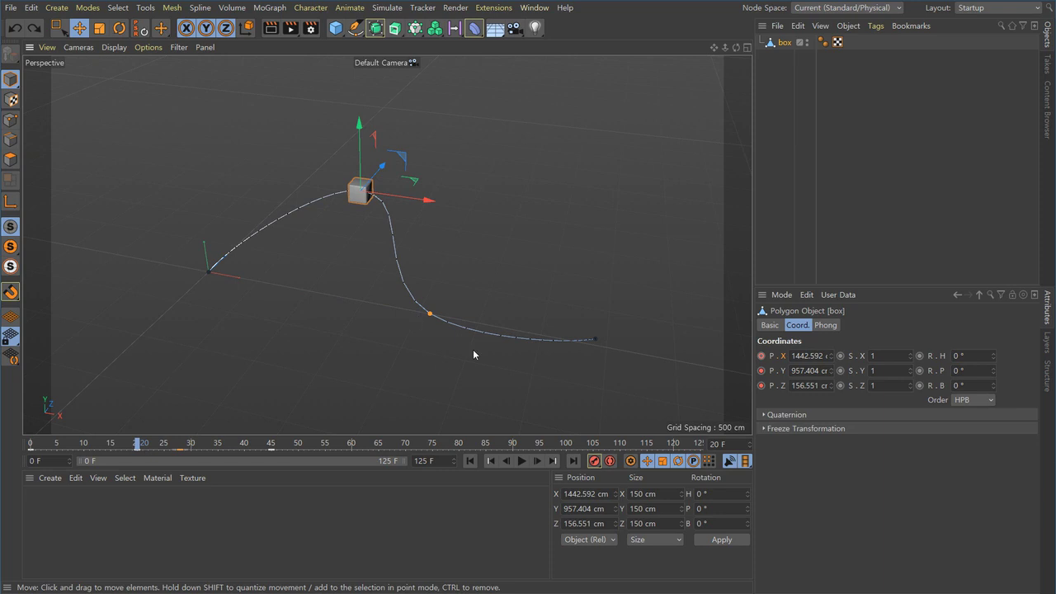
Delete the box's Y position track, view the altered path, and undo the deletion
{"action": "right_click", "coordinate": [783, 373]}
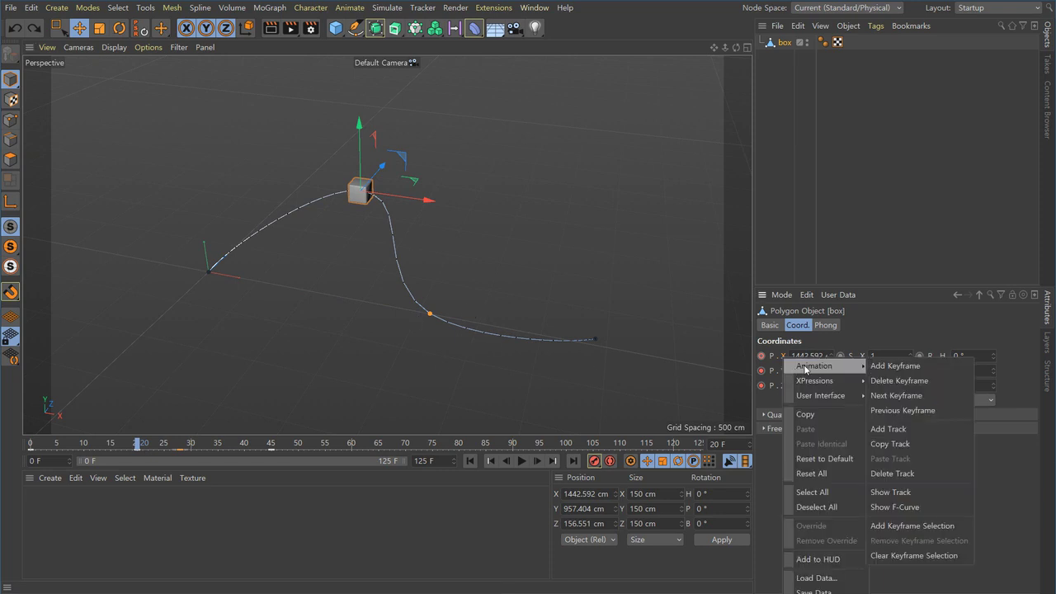
{"action": "left_click", "coordinate": [906, 475]}
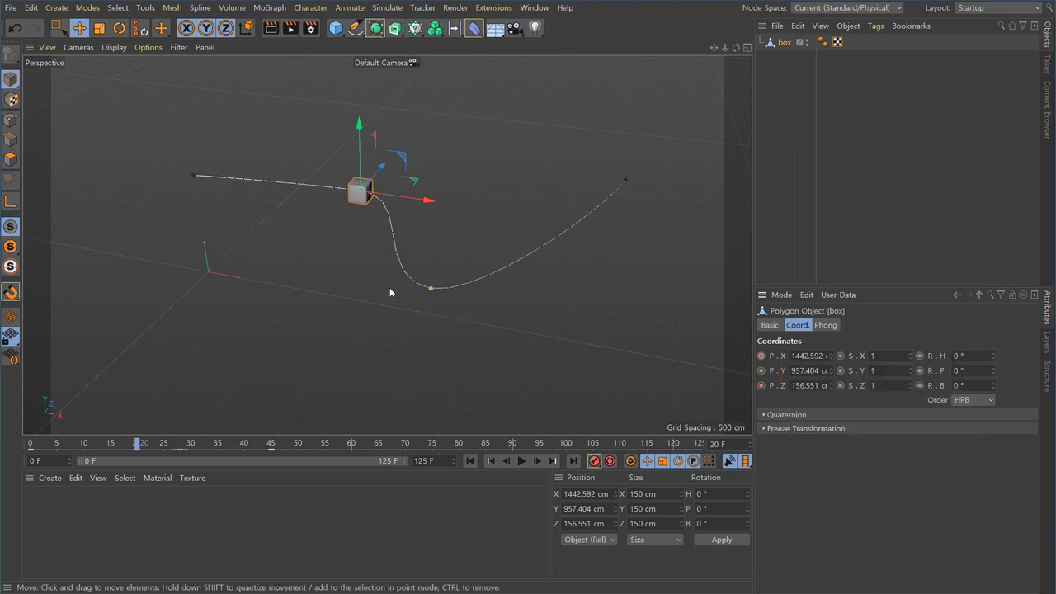
{"action": "mouse_move", "coordinate": [393, 318]}
{"action": "left_mouse_down", "text": "alt"}
{"action": "mouse_move", "coordinate": [415, 255]}
{"action": "mouse_move", "coordinate": [424, 342]}
{"action": "left_mouse_up", "text": "alt"}
{"action": "key", "text": "ctrl+z"}
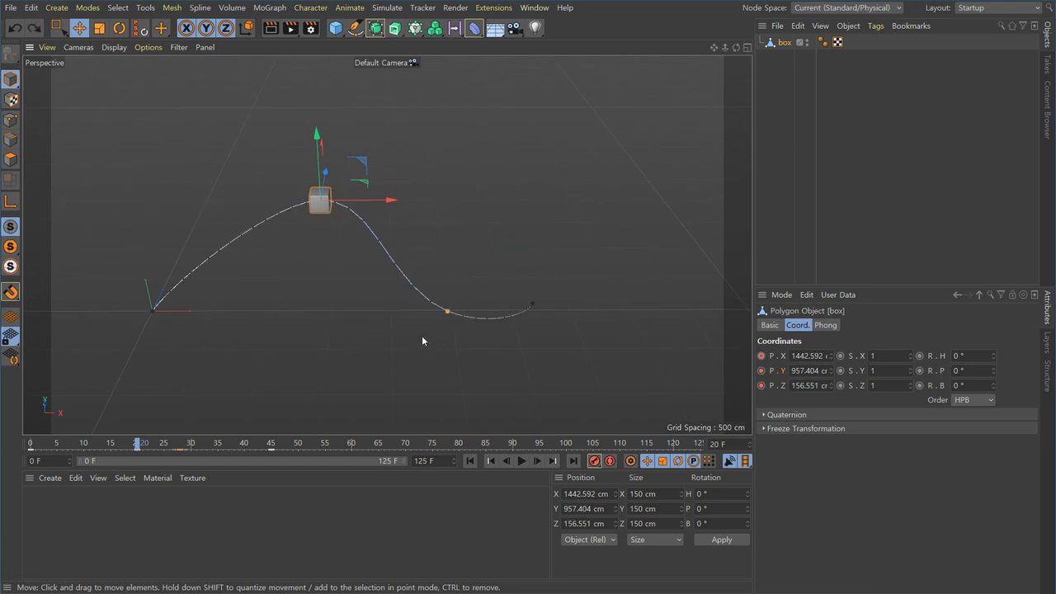
Delete the box's X, Y and Z position tracks and return the timeline to frame 0
{"action": "right_click", "coordinate": [773, 358]}
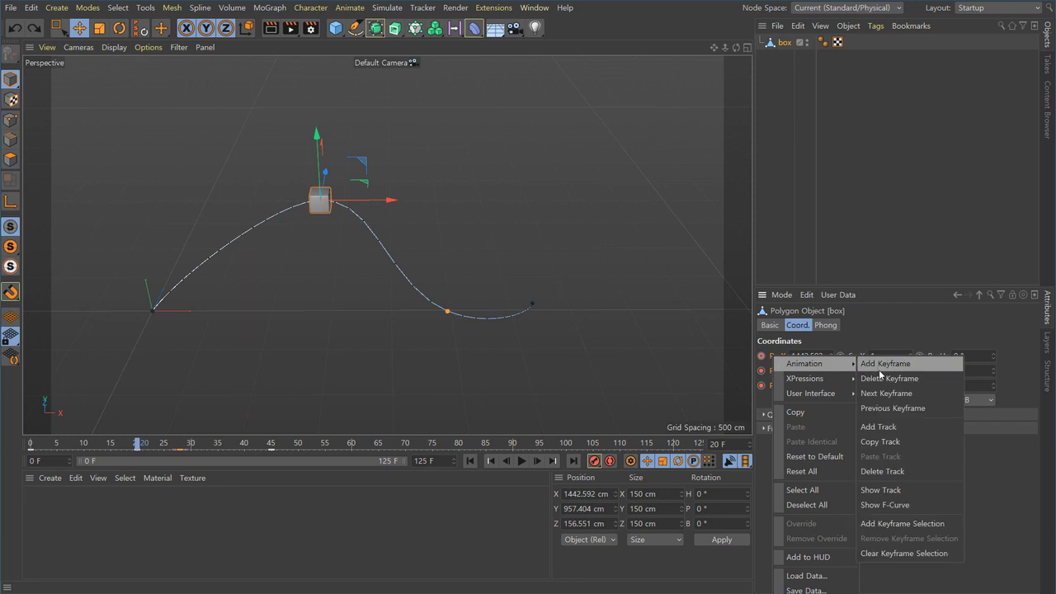
{"action": "left_click", "coordinate": [881, 471]}
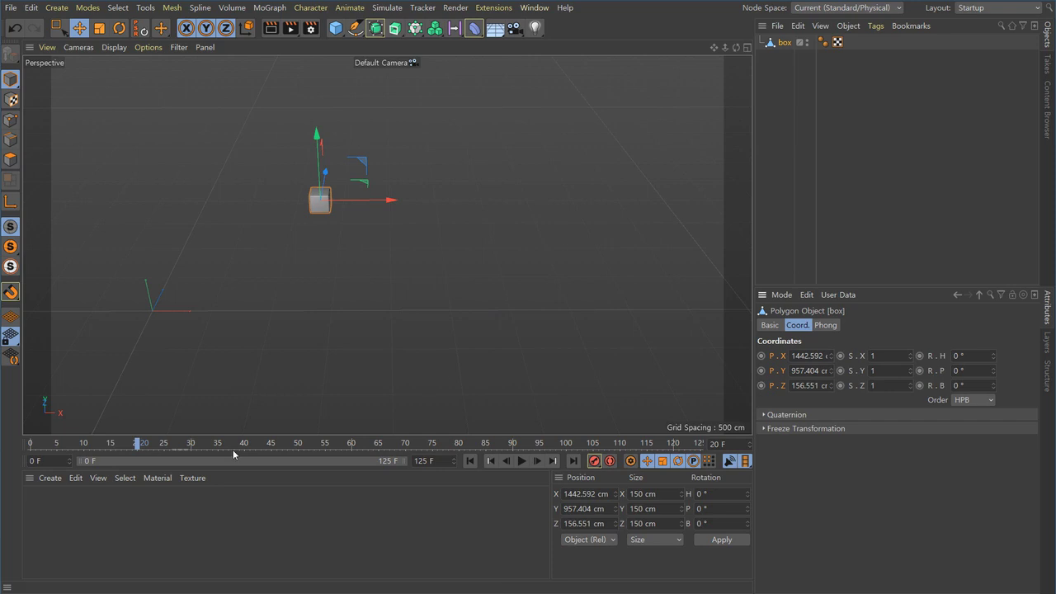
{"action": "left_click_drag", "start_coordinate": [121, 447], "coordinate": [309, 445]}
{"action": "left_click_drag", "start_coordinate": [187, 447], "coordinate": [31, 445]}
Reset the box's X, Y and Z position to 0 cm
{"action": "left_click", "coordinate": [813, 355]}
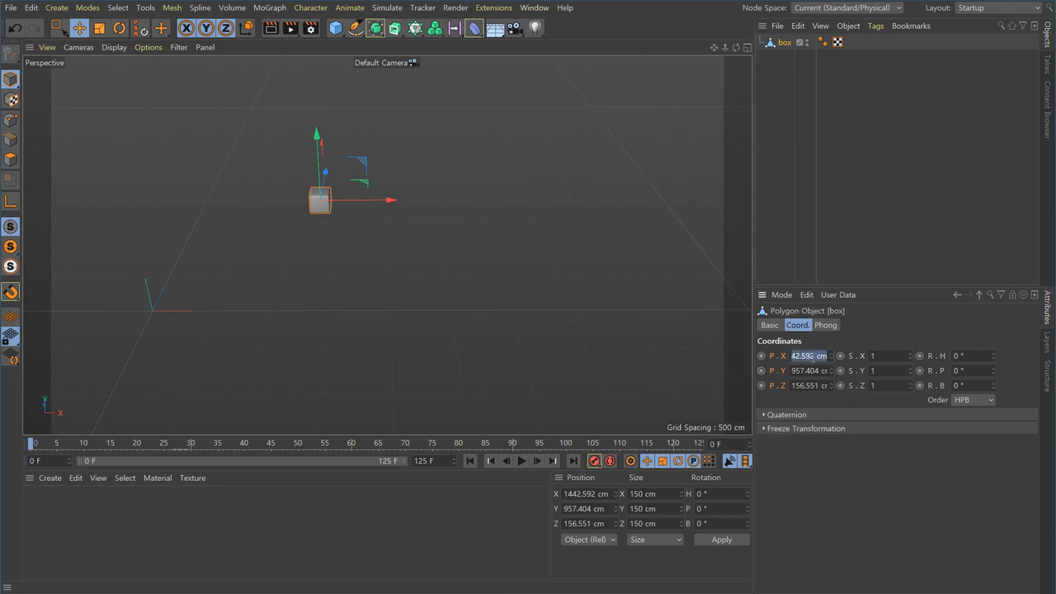
{"action": "type", "text": "0"}
{"action": "key", "text": "Tab"}
{"action": "type", "text": "0"}
{"action": "key", "text": "Tab"}
{"action": "type", "text": "0"}
{"action": "key", "text": "Return"}
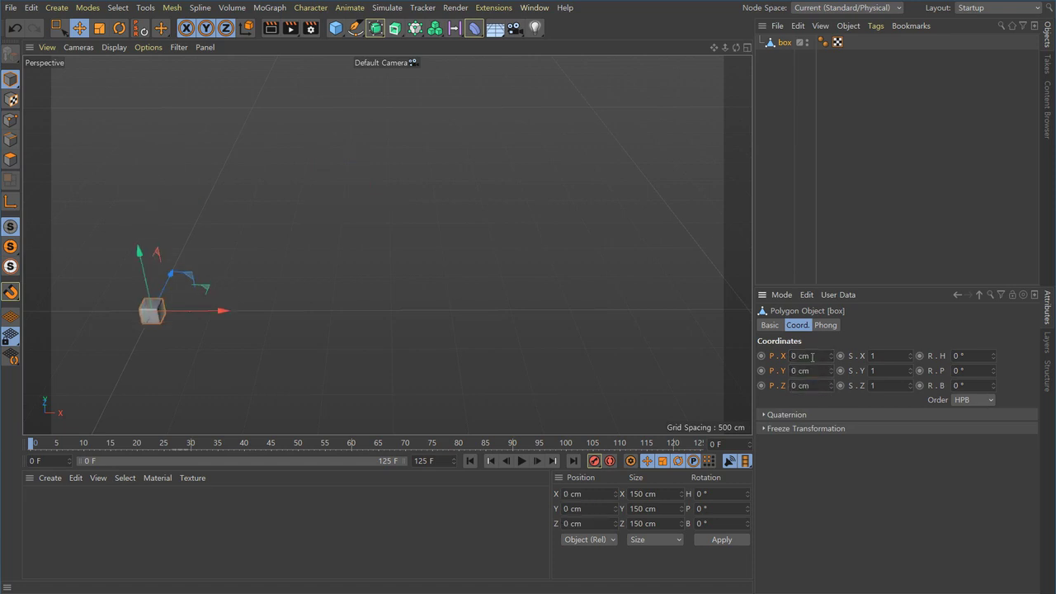
{"action": "left_click_drag", "start_coordinate": [448, 212], "coordinate": [348, 382], "text": "alt"}
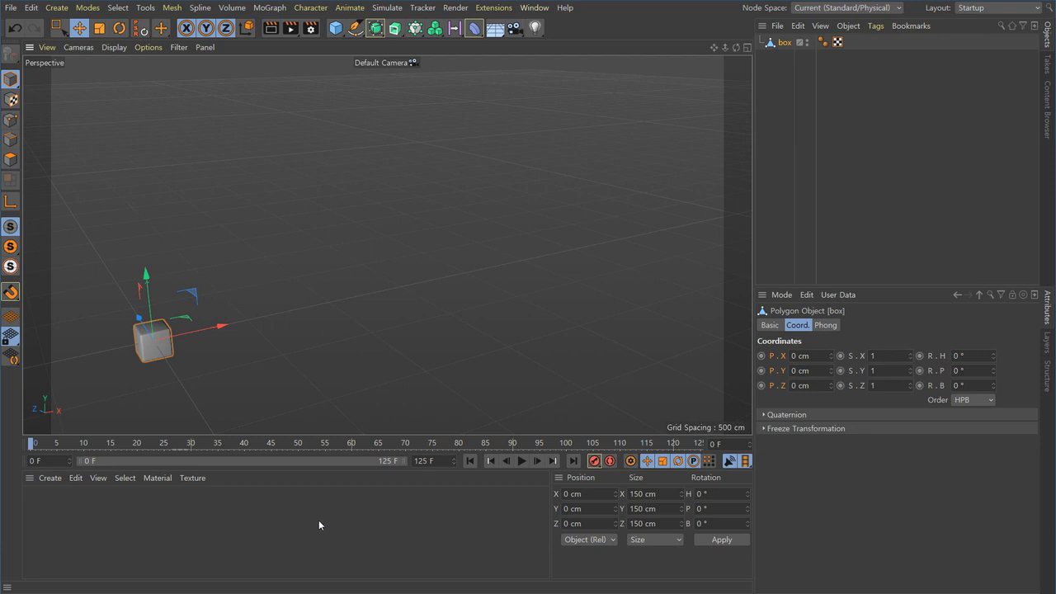
Reselect the box and record X, Y and Z position keys at frame 0
{"action": "left_click", "coordinate": [205, 387]}
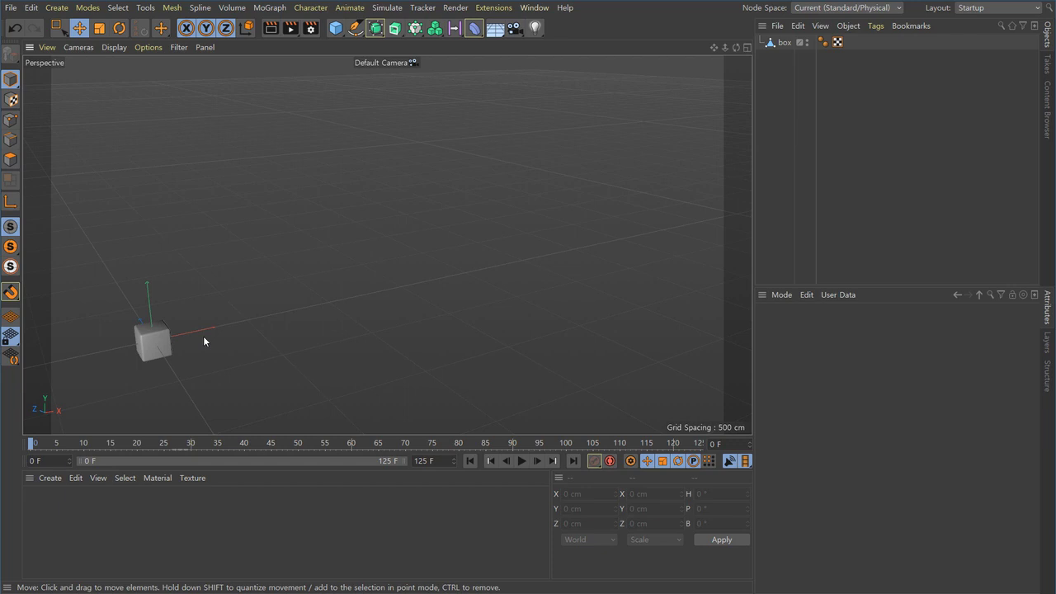
{"action": "left_click", "coordinate": [158, 355]}
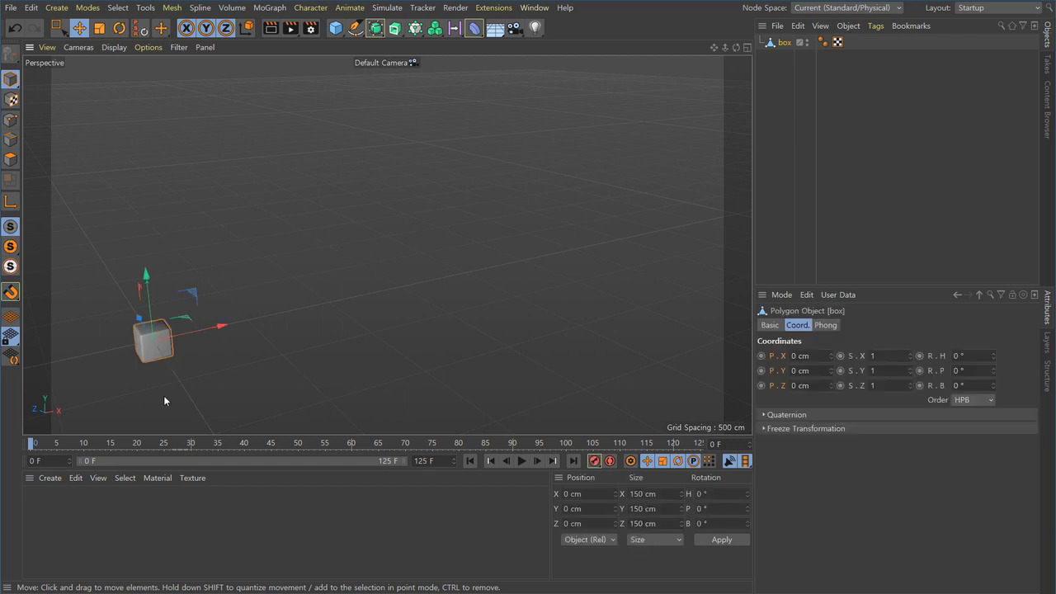
{"action": "left_click", "coordinate": [762, 356]}
{"action": "left_click", "coordinate": [761, 372]}
{"action": "left_click", "coordinate": [763, 385]}
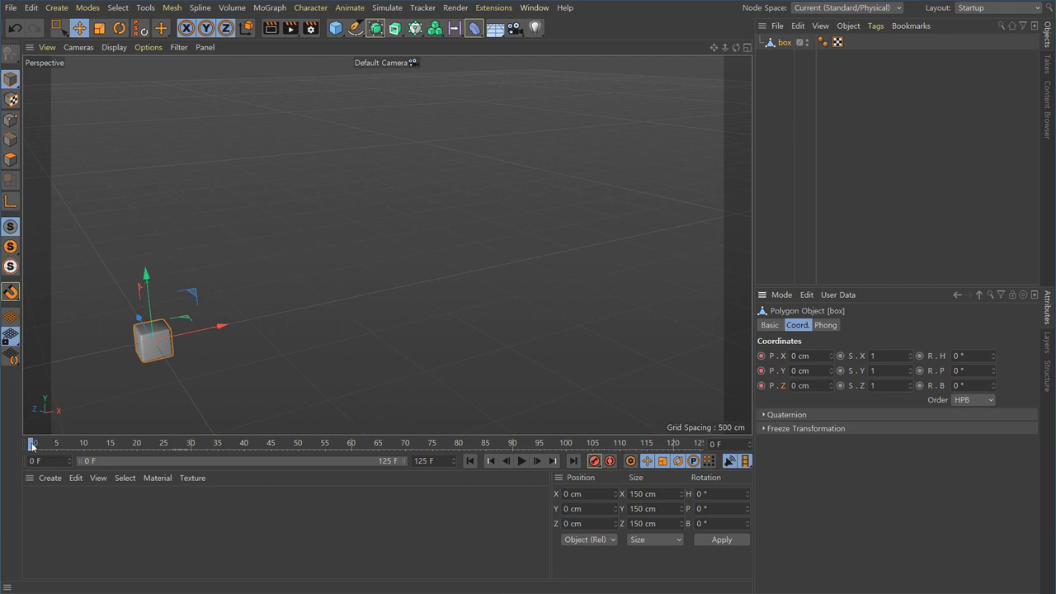
Turn on automatic keyframing and, at frame 45, move the box to about X 4957 cm and Y -1434 cm
{"action": "left_click_drag", "start_coordinate": [48, 447], "coordinate": [297, 449]}
{"action": "scroll", "coordinate": [246, 330], "scroll_direction": "down", "scroll_amount": 2}
{"action": "middle_click_drag", "start_coordinate": [210, 366], "coordinate": [172, 359], "text": "alt"}
{"action": "scroll", "coordinate": [189, 360], "scroll_direction": "down", "scroll_amount": 2}
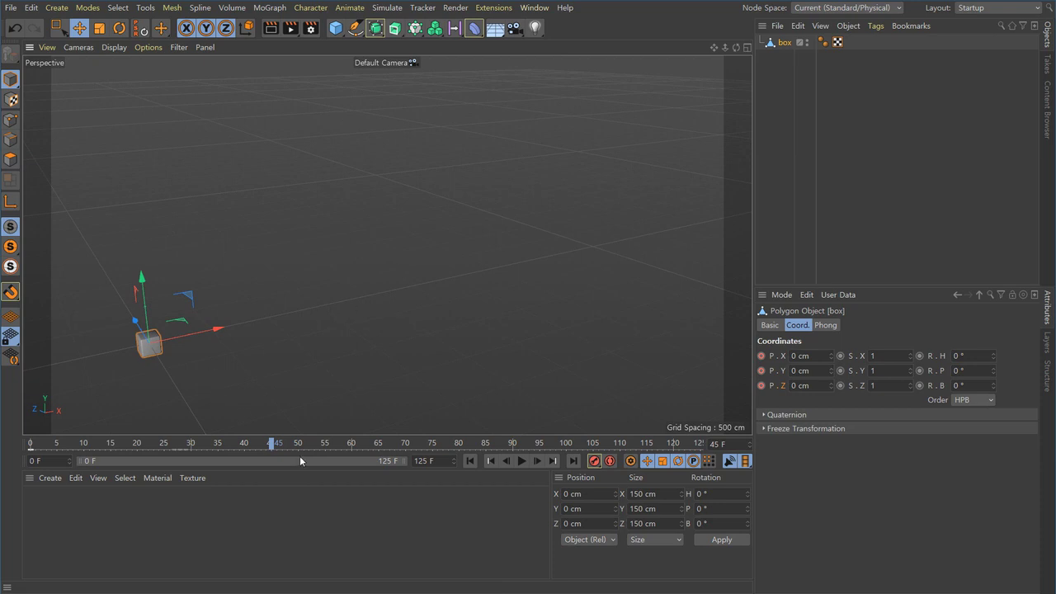
{"action": "left_click", "coordinate": [610, 460]}
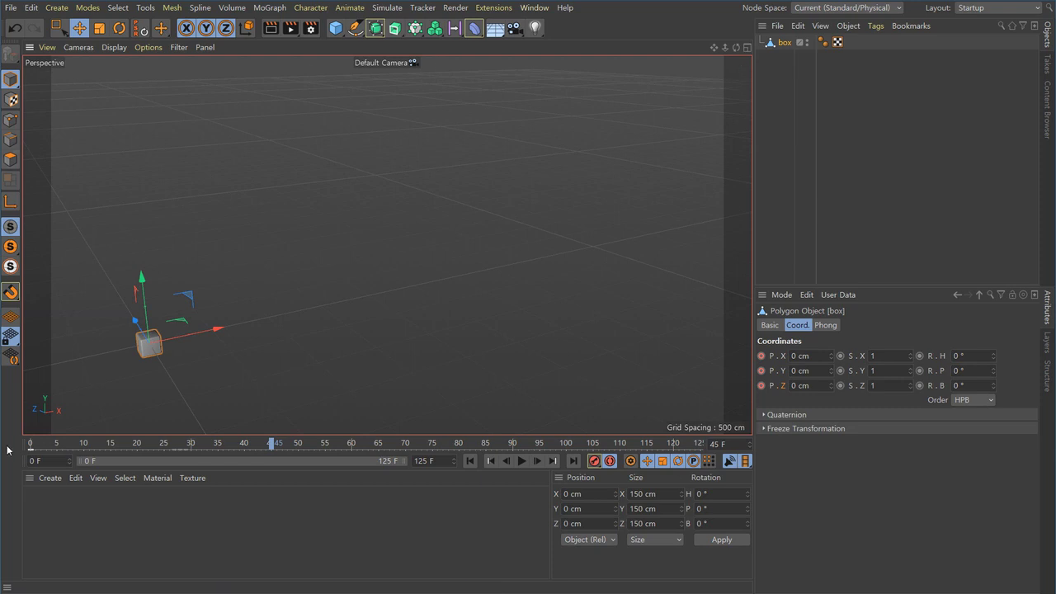
{"action": "mouse_move", "coordinate": [269, 445]}
{"action": "left_mouse_down"}
{"action": "mouse_move", "coordinate": [242, 446]}
{"action": "mouse_move", "coordinate": [270, 447]}
{"action": "left_mouse_up"}
{"action": "left_click_drag", "start_coordinate": [216, 328], "coordinate": [639, 258]}
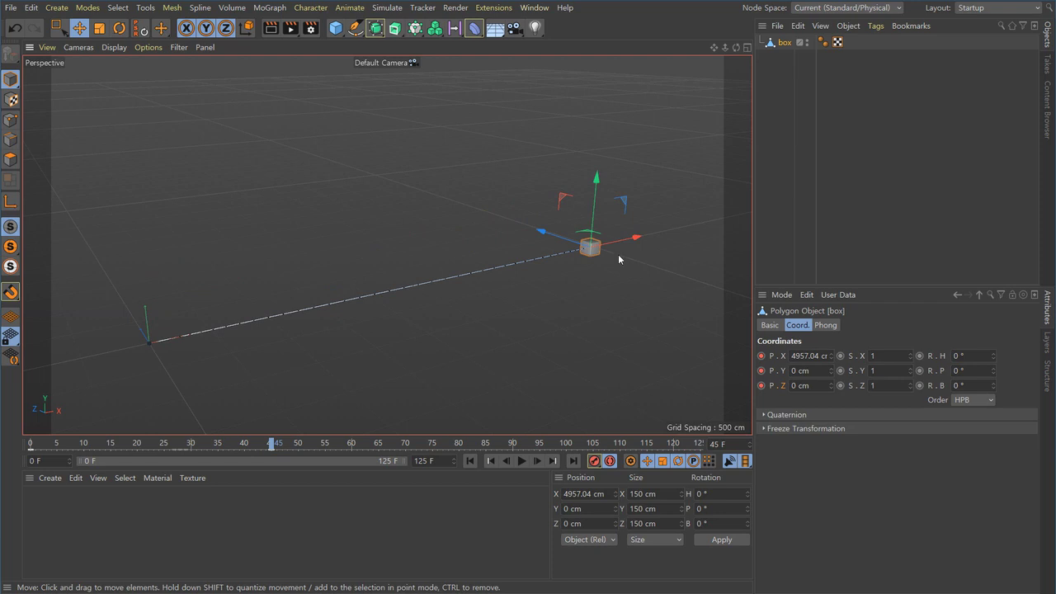
{"action": "left_click_drag", "start_coordinate": [601, 174], "coordinate": [594, 305]}
{"action": "left_click_drag", "start_coordinate": [407, 392], "coordinate": [288, 401], "text": "alt"}
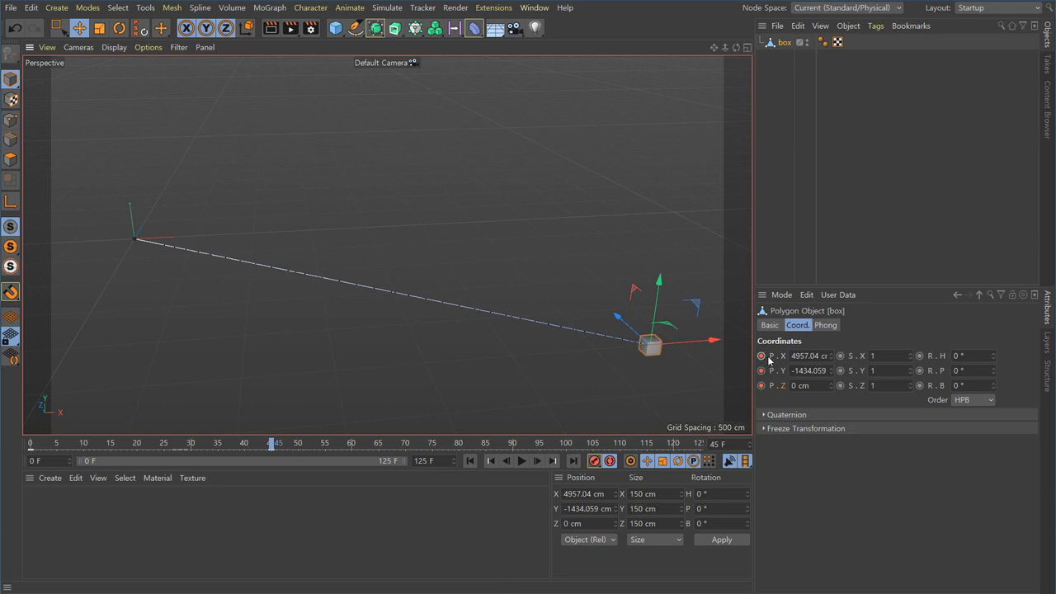
At frame 25, raise the box to about Y 7 cm and shift it sideways to bend the motion path
{"action": "left_click_drag", "start_coordinate": [273, 444], "coordinate": [163, 451]}
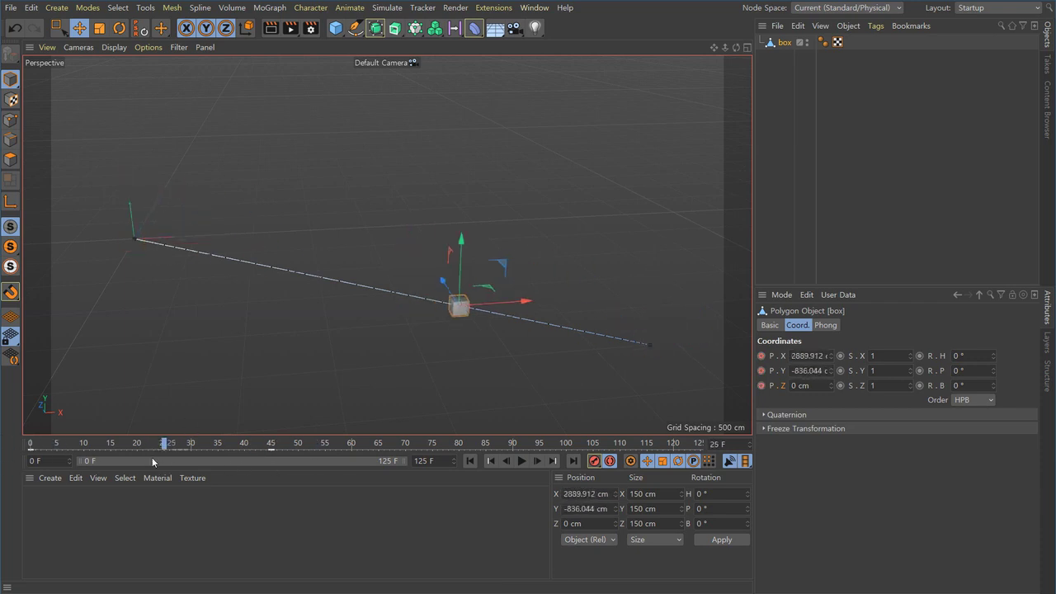
{"action": "left_click_drag", "start_coordinate": [495, 341], "coordinate": [516, 331], "text": "alt"}
{"action": "left_click_drag", "start_coordinate": [488, 234], "coordinate": [493, 148]}
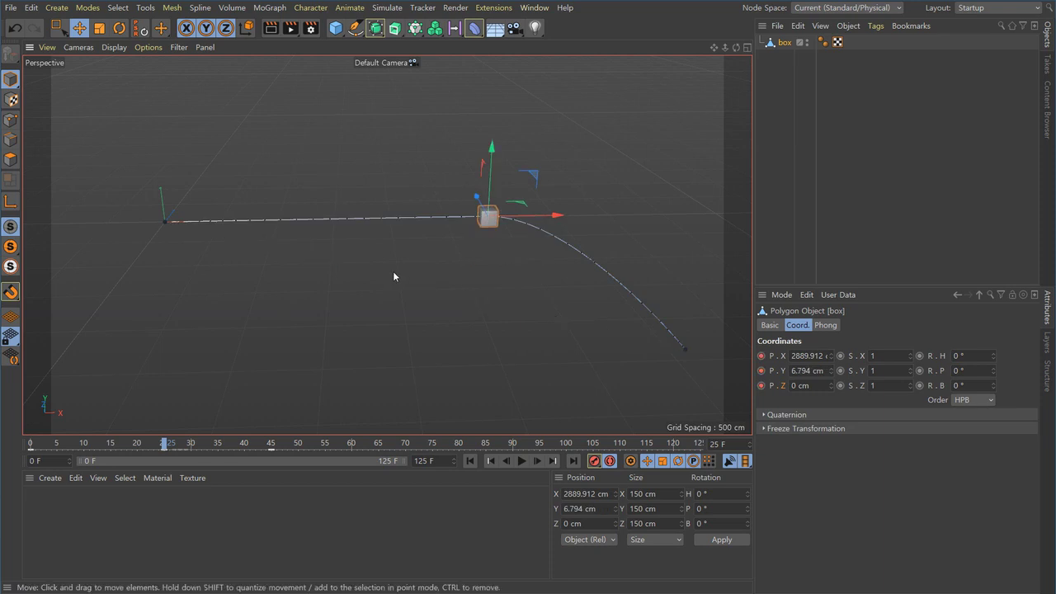
{"action": "left_click_drag", "start_coordinate": [334, 301], "coordinate": [404, 317], "text": "alt"}
{"action": "scroll", "coordinate": [404, 318], "scroll_direction": "down", "scroll_amount": 2}
{"action": "middle_click_drag", "start_coordinate": [404, 319], "coordinate": [440, 330], "text": "alt"}
{"action": "left_click_drag", "start_coordinate": [332, 186], "coordinate": [284, 162]}
{"action": "middle_click_drag", "start_coordinate": [424, 289], "coordinate": [464, 306], "text": "alt"}
Keyframe the box at about X 1020, Y 3, Z -544 cm on frame 12 and X 3980, Y -901, Z 161 cm on frame 33
{"action": "left_click_drag", "start_coordinate": [164, 446], "coordinate": [93, 449]}
{"action": "left_click_drag", "start_coordinate": [220, 276], "coordinate": [256, 294]}
{"action": "left_click_drag", "start_coordinate": [94, 447], "coordinate": [208, 457]}
{"action": "left_click_drag", "start_coordinate": [567, 337], "coordinate": [513, 236], "text": "alt"}
{"action": "left_click_drag", "start_coordinate": [508, 297], "coordinate": [472, 380], "text": "alt"}
{"action": "left_click_drag", "start_coordinate": [530, 272], "coordinate": [511, 355]}
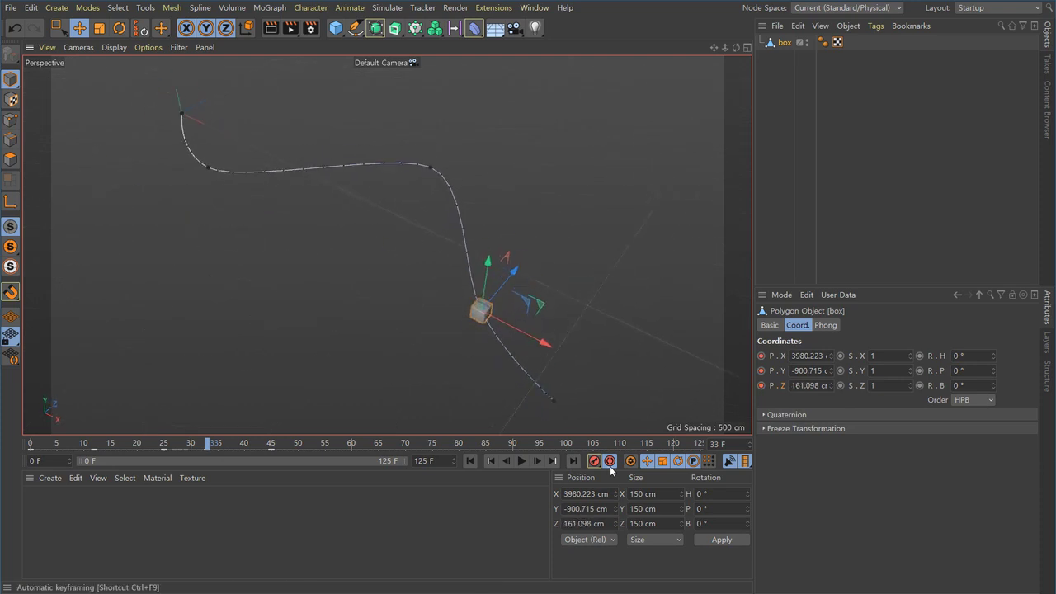
Inspect the frame 12 key and play the animation from frame 0 to review the box's motion along the new path
{"action": "left_click", "coordinate": [469, 460]}
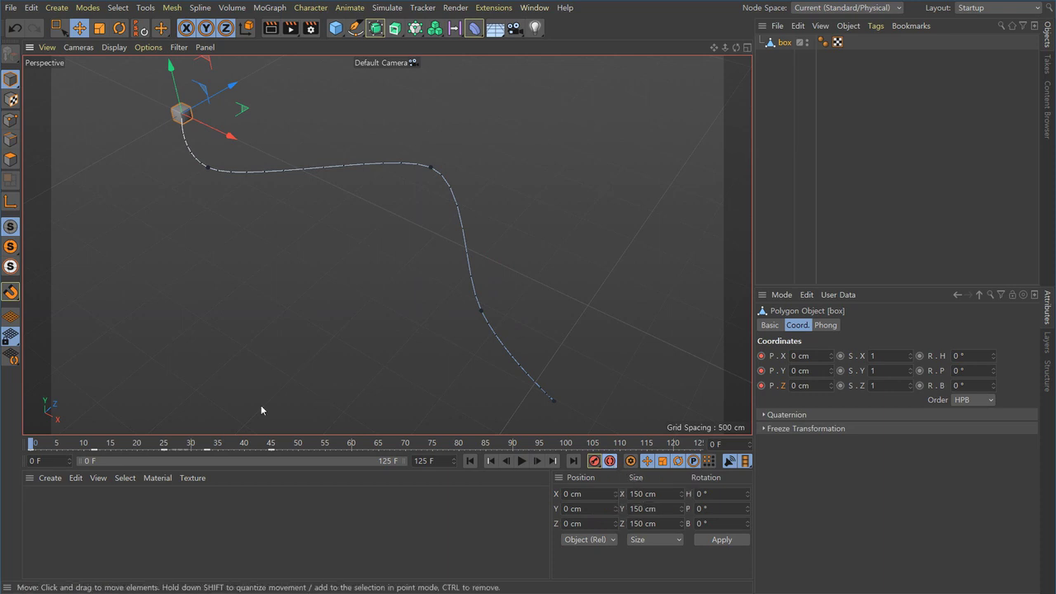
{"action": "mouse_move", "coordinate": [91, 443]}
{"action": "left_mouse_down"}
{"action": "mouse_move", "coordinate": [104, 443]}
{"action": "mouse_move", "coordinate": [94, 443]}
{"action": "left_mouse_up"}
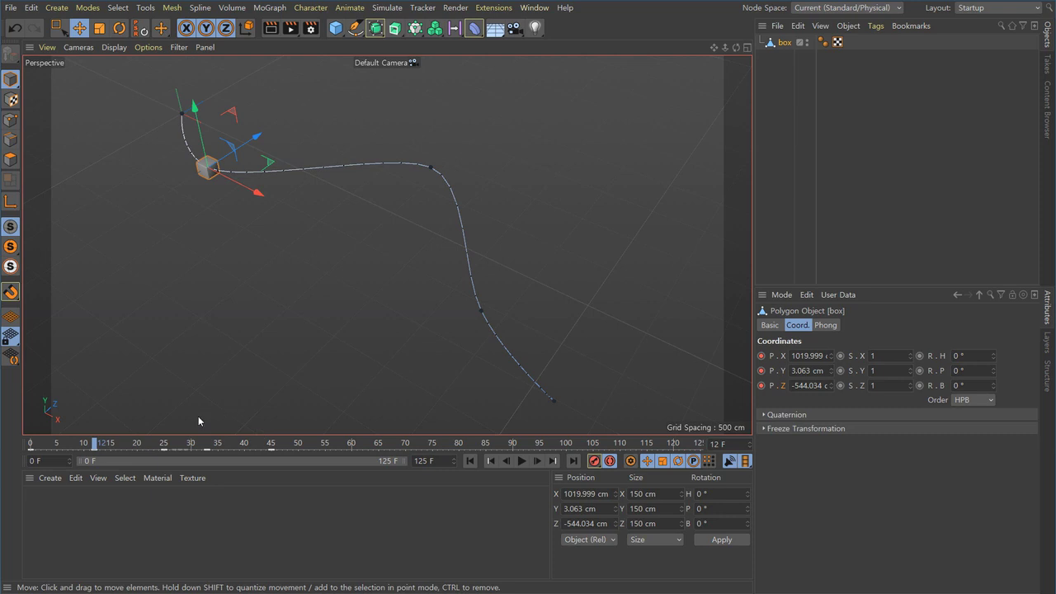
{"action": "left_click_drag", "start_coordinate": [94, 443], "coordinate": [2, 460]}
{"action": "key", "text": "F8"}
{"action": "left_click_drag", "start_coordinate": [417, 370], "coordinate": [401, 358], "text": "alt"}
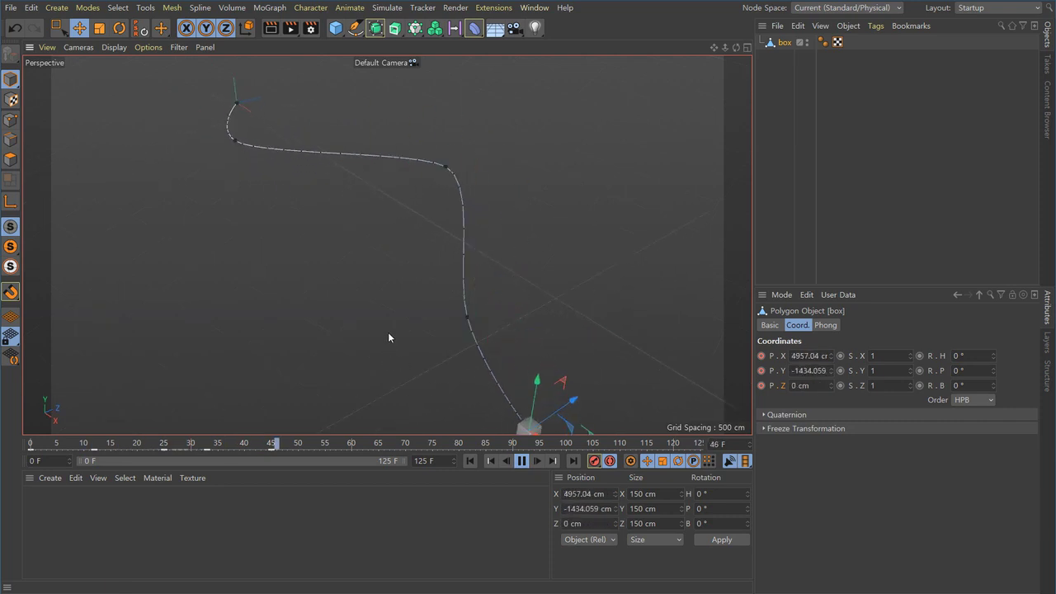
{"action": "left_click_drag", "start_coordinate": [381, 329], "coordinate": [363, 317], "text": "alt"}
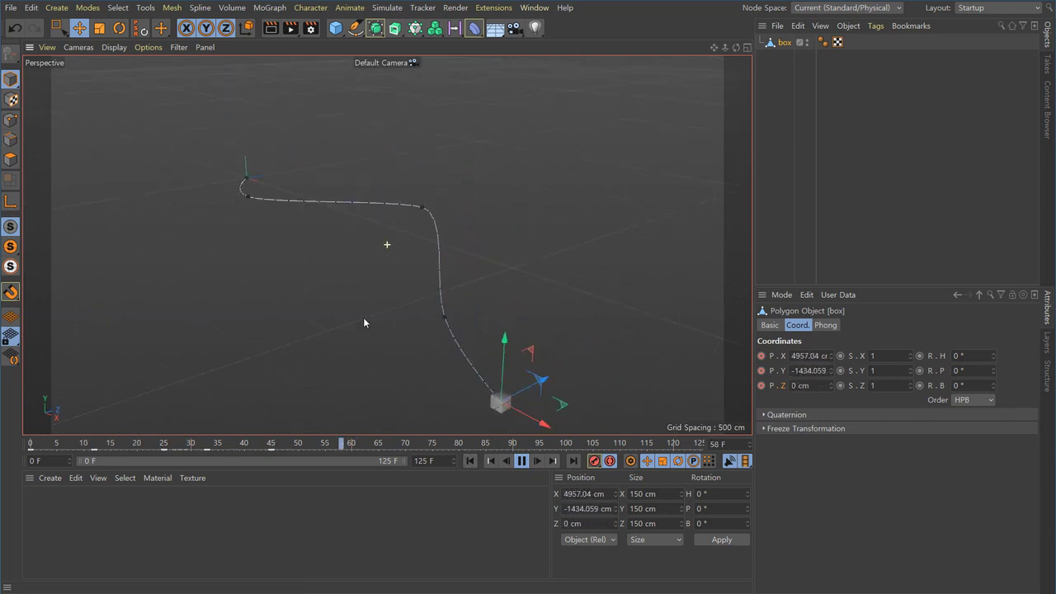
{"action": "left_click", "coordinate": [471, 465]}
{"action": "left_click", "coordinate": [471, 466]}
{"action": "left_click", "coordinate": [522, 461]}
{"action": "left_click_drag", "start_coordinate": [478, 419], "coordinate": [355, 351], "text": "alt"}
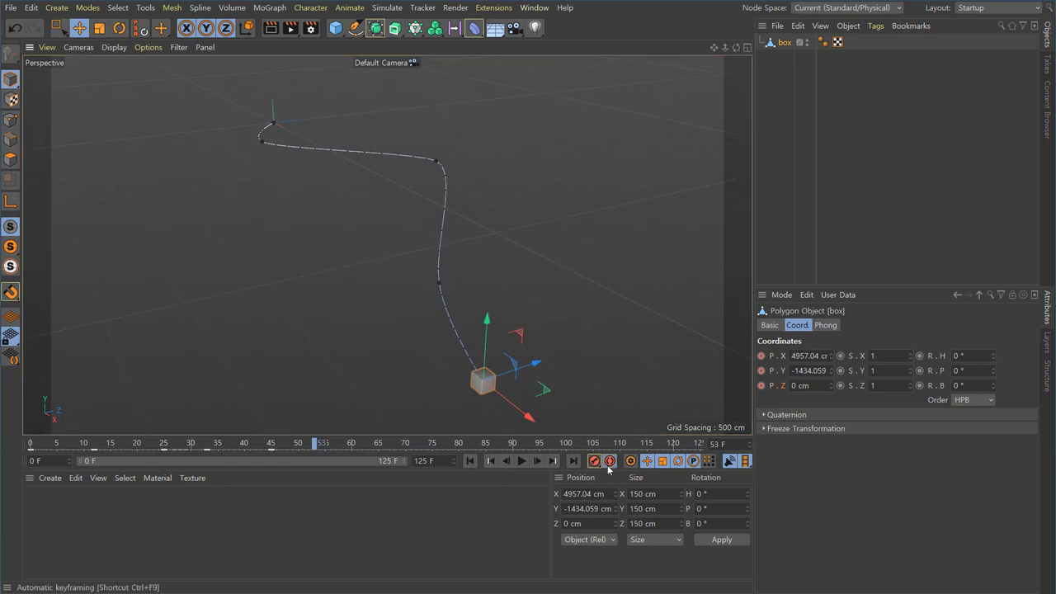
At frame 55, move the box to about X 6286, Y -1058, Z -321 cm and keyframe its position on all three axes
{"action": "mouse_move", "coordinate": [316, 450]}
{"action": "left_mouse_down"}
{"action": "mouse_move", "coordinate": [123, 451]}
{"action": "mouse_move", "coordinate": [325, 450]}
{"action": "mouse_move", "coordinate": [327, 459]}
{"action": "left_mouse_up"}
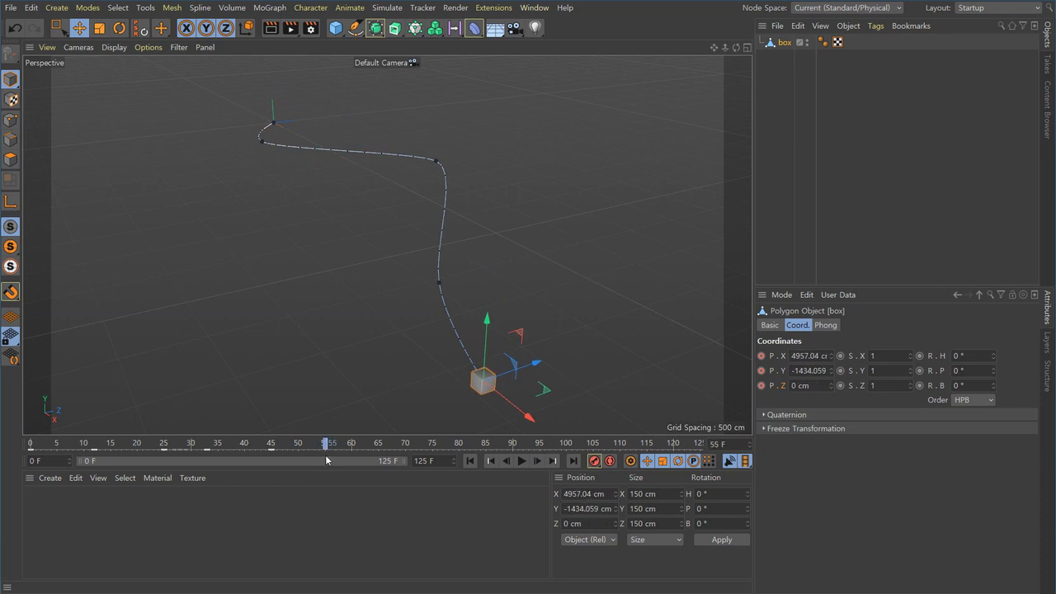
{"action": "left_click_drag", "start_coordinate": [399, 386], "coordinate": [396, 333], "text": "alt"}
{"action": "left_click_drag", "start_coordinate": [471, 324], "coordinate": [490, 235]}
{"action": "left_click_drag", "start_coordinate": [490, 235], "coordinate": [471, 376], "text": "alt"}
{"action": "left_click", "coordinate": [760, 356]}
{"action": "left_click", "coordinate": [761, 370]}
{"action": "left_click", "coordinate": [760, 385]}
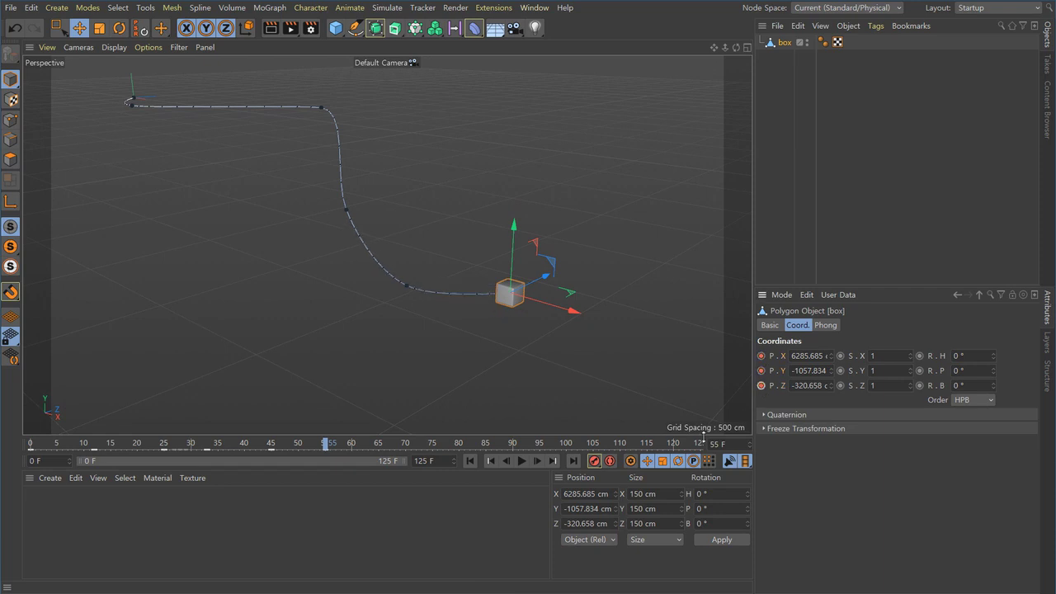
Play the animation from an earlier key and view the extended motion path from several angles
{"action": "left_click_drag", "start_coordinate": [294, 368], "coordinate": [429, 367], "text": "alt"}
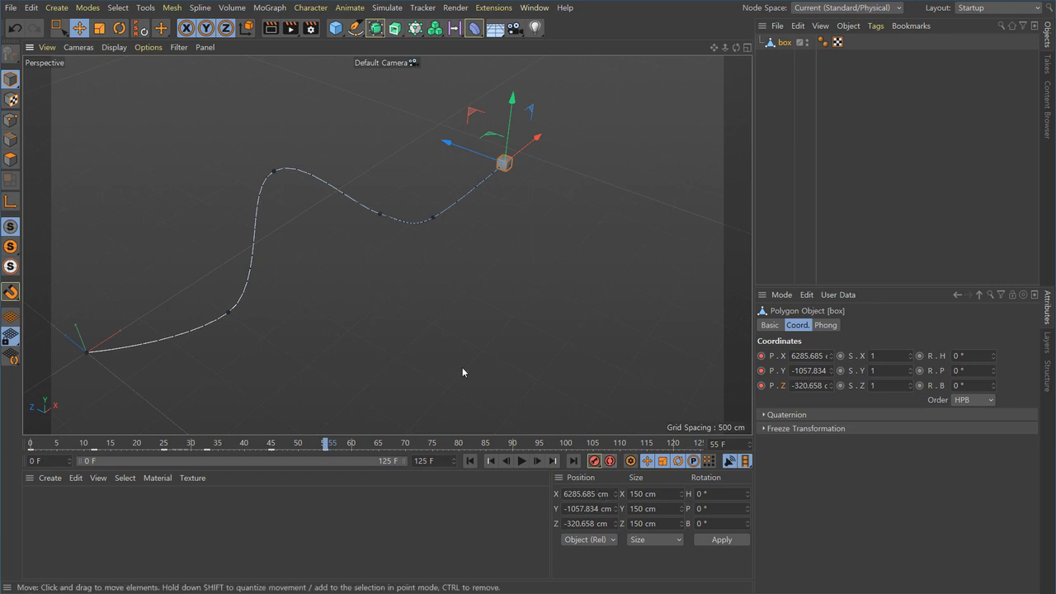
{"action": "left_click_drag", "start_coordinate": [453, 369], "coordinate": [542, 360], "text": "alt"}
{"action": "left_click", "coordinate": [490, 462]}
{"action": "left_click", "coordinate": [522, 461]}
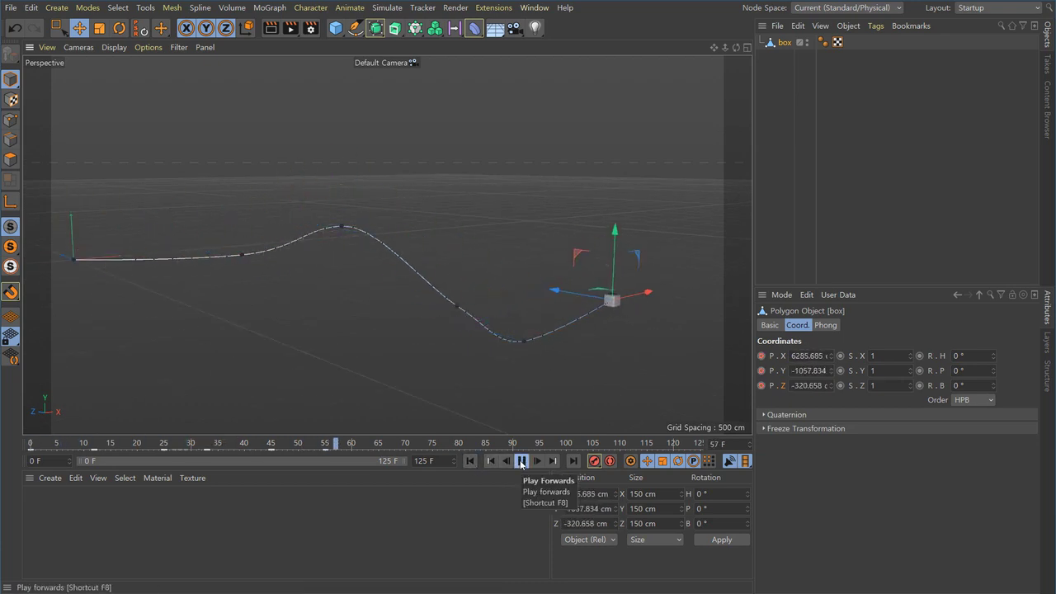
{"action": "left_click", "coordinate": [521, 461]}
{"action": "left_click_drag", "start_coordinate": [536, 313], "coordinate": [377, 352], "text": "alt"}
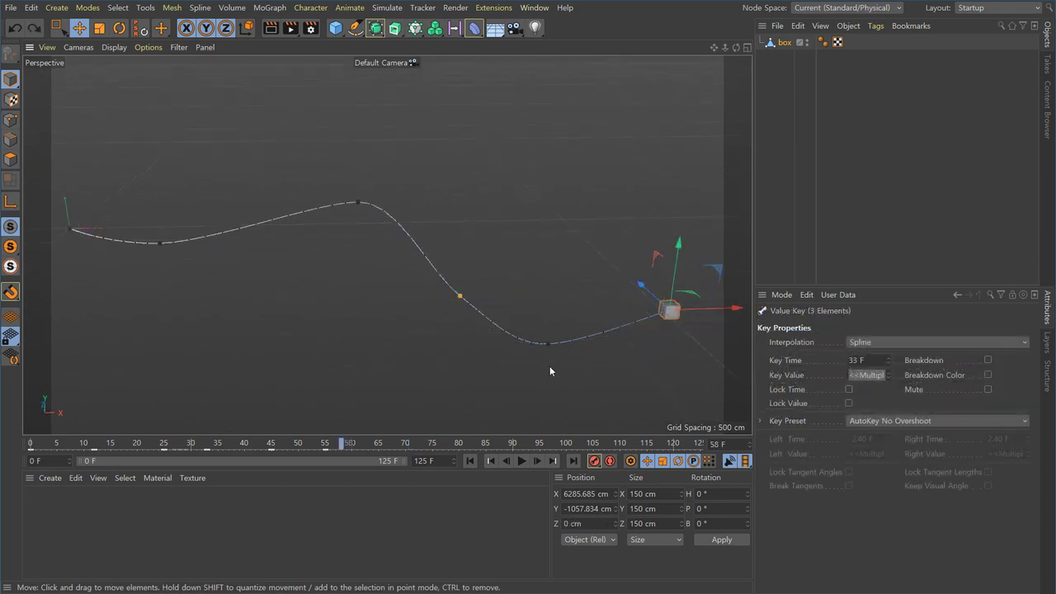
{"action": "left_click_drag", "start_coordinate": [549, 370], "coordinate": [422, 368], "text": "alt"}
{"action": "left_click", "coordinate": [489, 413]}
{"action": "key", "text": "ctrl+z"}
Delete the box's X, Y and Z position keys at frame 33
{"action": "left_click_drag", "start_coordinate": [345, 445], "coordinate": [207, 453]}
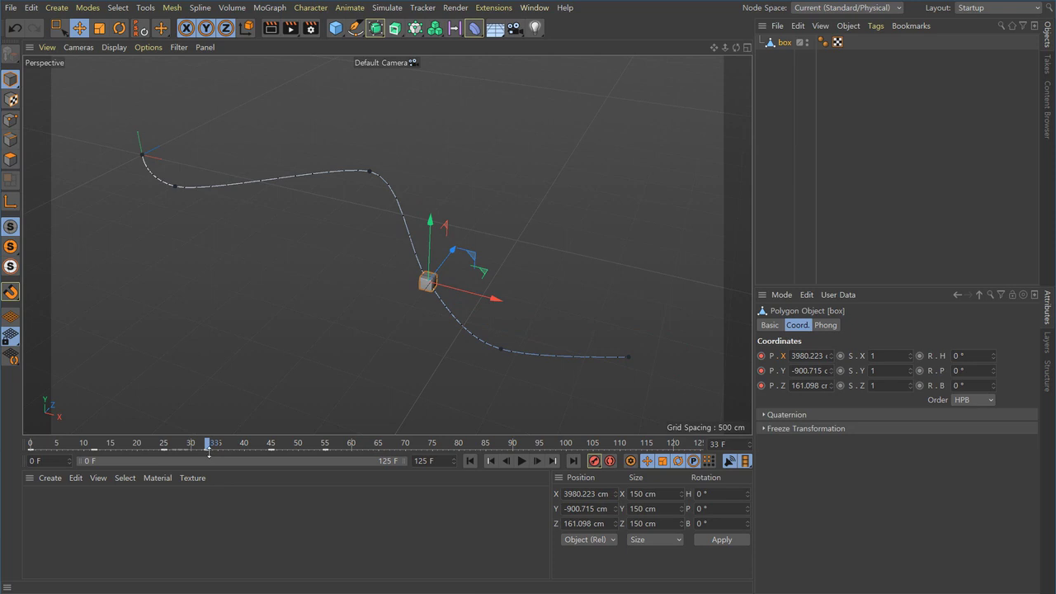
{"action": "right_click_drag", "start_coordinate": [431, 343], "coordinate": [486, 368], "text": "alt"}
{"action": "left_click", "coordinate": [437, 308]}
{"action": "left_click", "coordinate": [428, 283]}
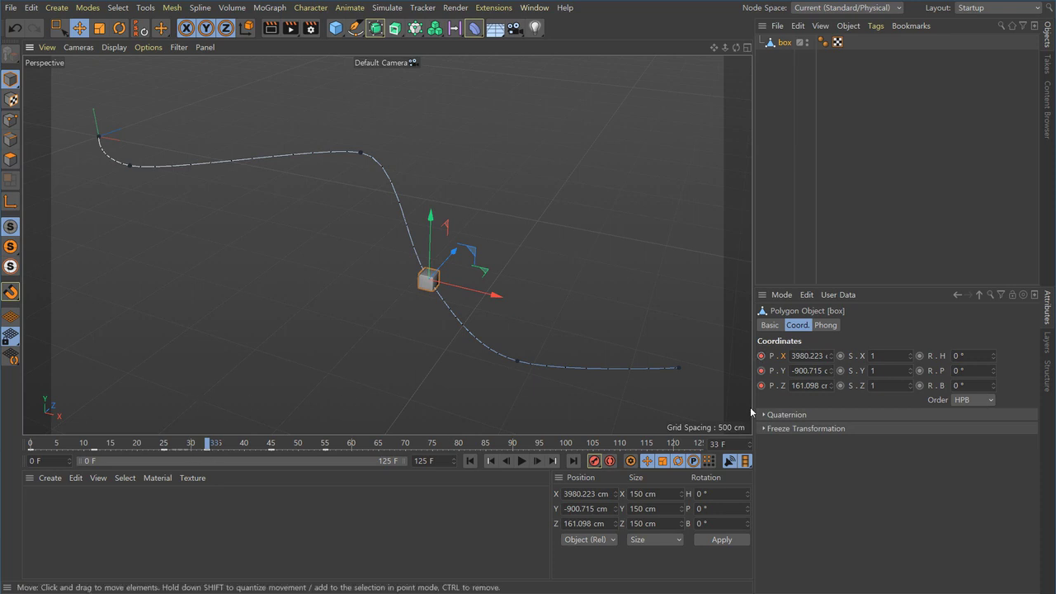
{"action": "left_click", "coordinate": [762, 357]}
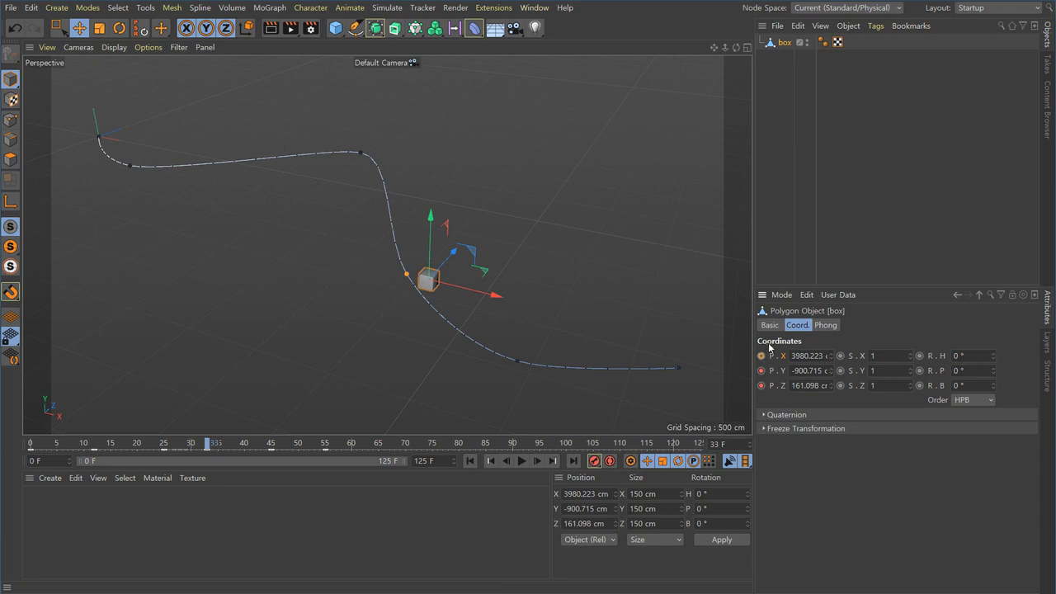
{"action": "left_click", "coordinate": [762, 371]}
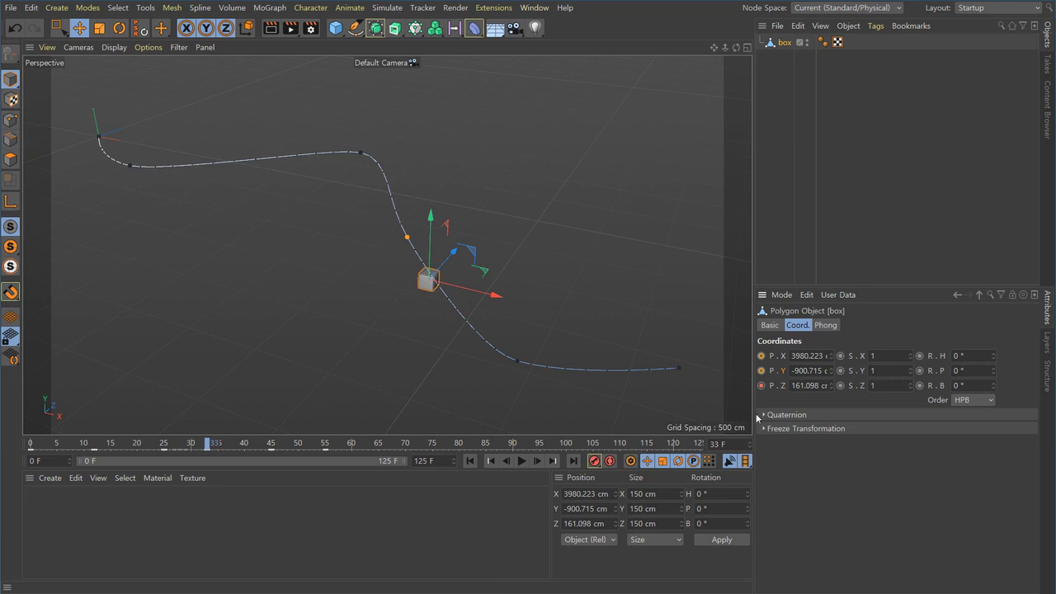
{"action": "right_click", "coordinate": [762, 391]}
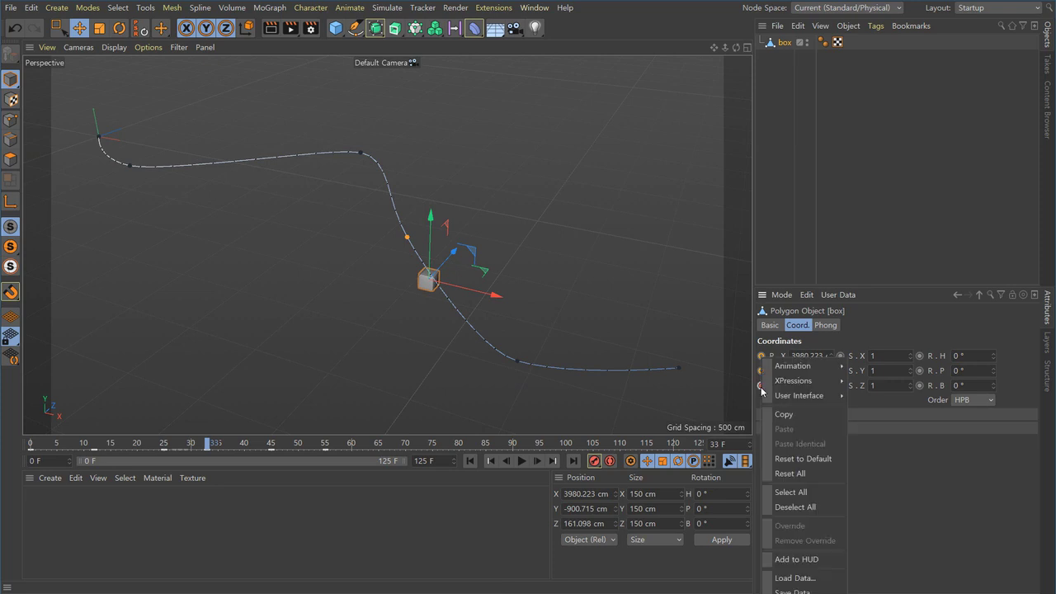
{"action": "mouse_move", "coordinate": [804, 365]}
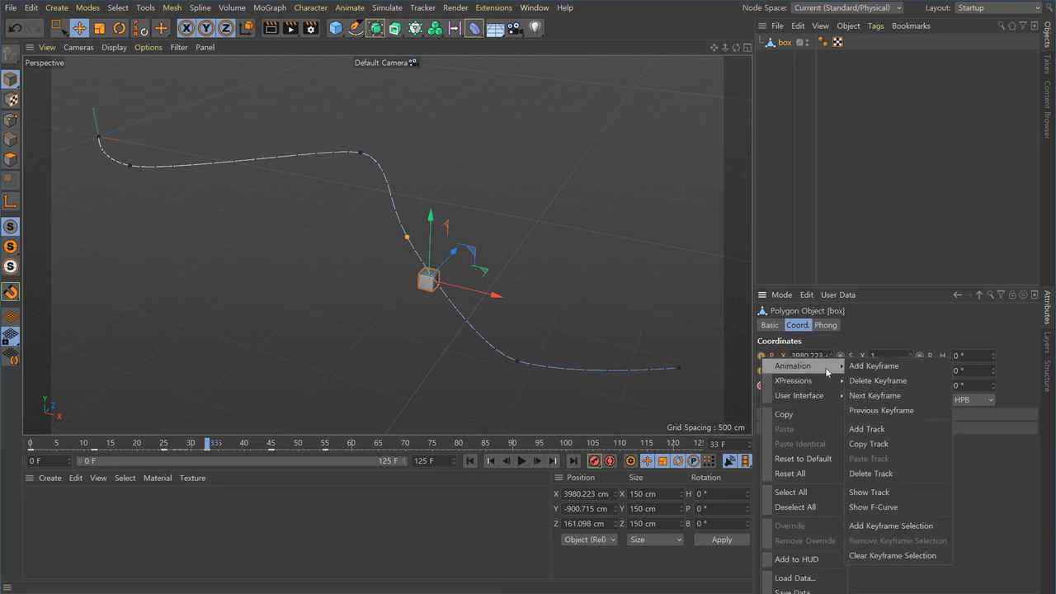
{"action": "left_click", "coordinate": [872, 386]}
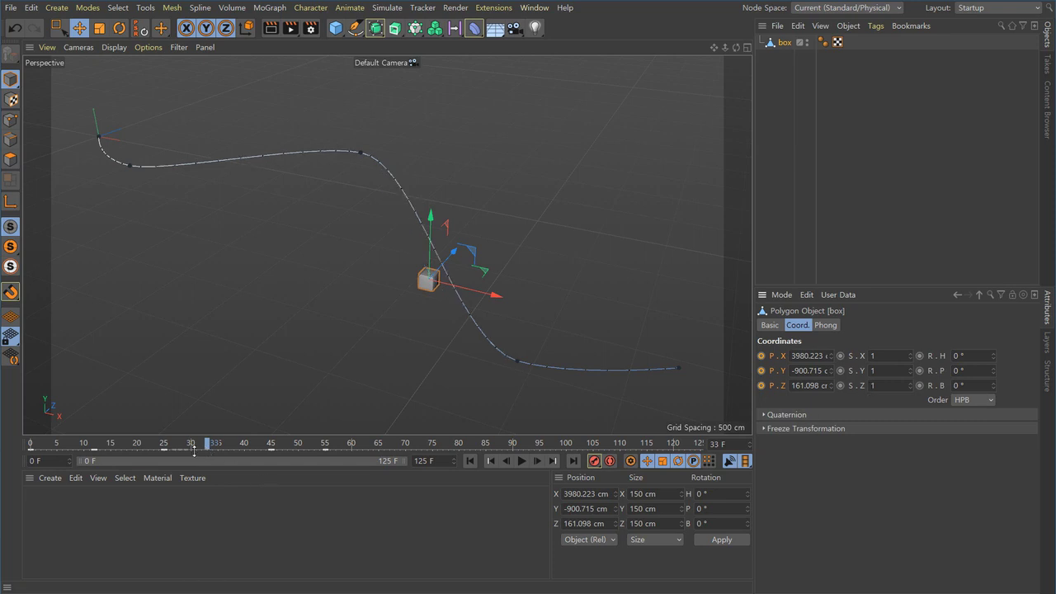
At frame 45, turn on automatic keyframing and shift the box to about X 4638 and Z -444 cm
{"action": "left_click_drag", "start_coordinate": [209, 447], "coordinate": [272, 459]}
{"action": "left_click_drag", "start_coordinate": [523, 360], "coordinate": [471, 365], "text": "alt"}
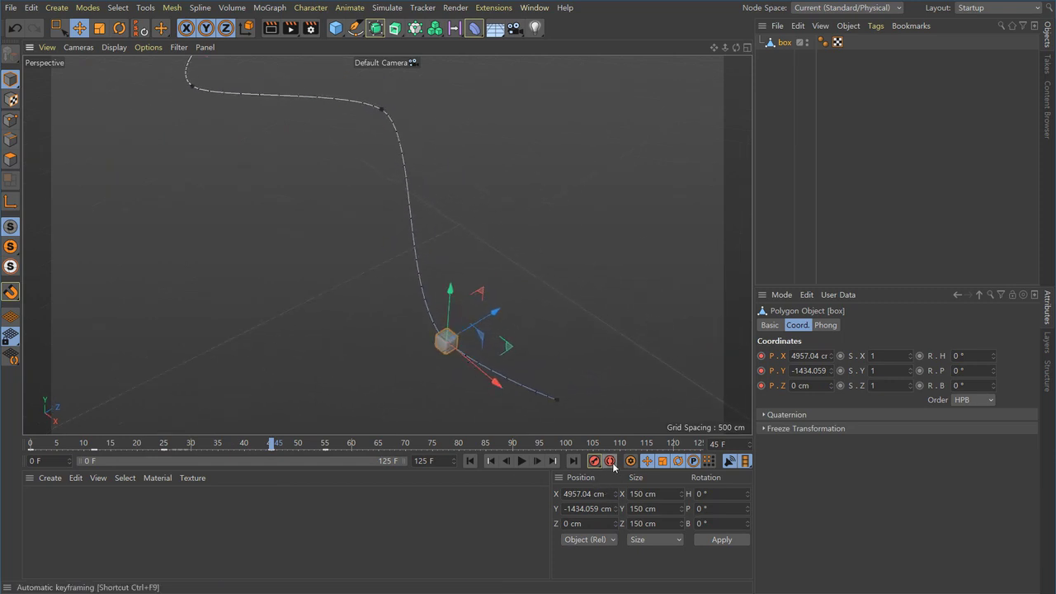
{"action": "left_click_drag", "start_coordinate": [495, 316], "coordinate": [472, 325]}
{"action": "left_click_drag", "start_coordinate": [413, 392], "coordinate": [460, 366], "text": "alt"}
{"action": "left_click_drag", "start_coordinate": [454, 293], "coordinate": [440, 302]}
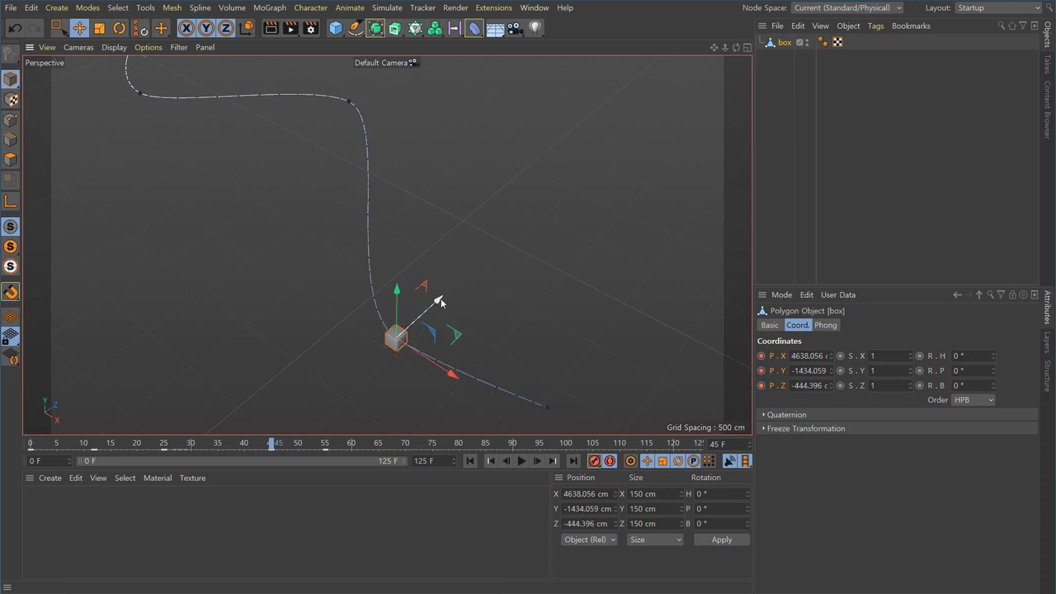
At frame 55, move the box to about Y -724 and Z -112 cm to reshape the path's end
{"action": "left_click", "coordinate": [330, 452]}
{"action": "left_click_drag", "start_coordinate": [330, 453], "coordinate": [326, 452]}
{"action": "left_click_drag", "start_coordinate": [572, 364], "coordinate": [571, 316]}
Play the animation from frame 0 to review the box's motion along the reshaped path
{"action": "left_click_drag", "start_coordinate": [504, 363], "coordinate": [426, 430], "text": "alt"}
{"action": "left_click", "coordinate": [470, 460]}
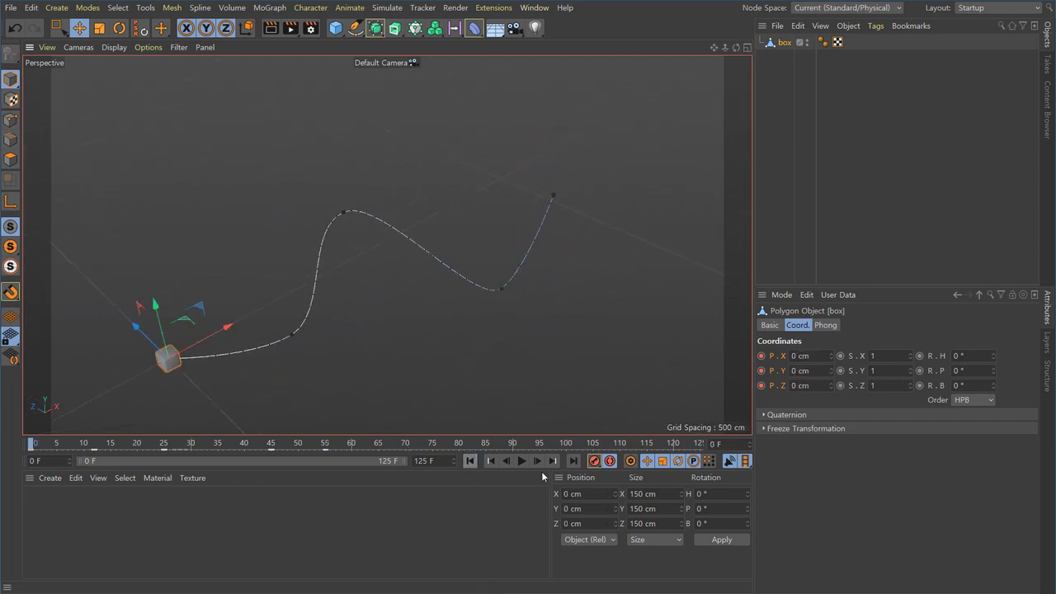
{"action": "left_click", "coordinate": [521, 460]}
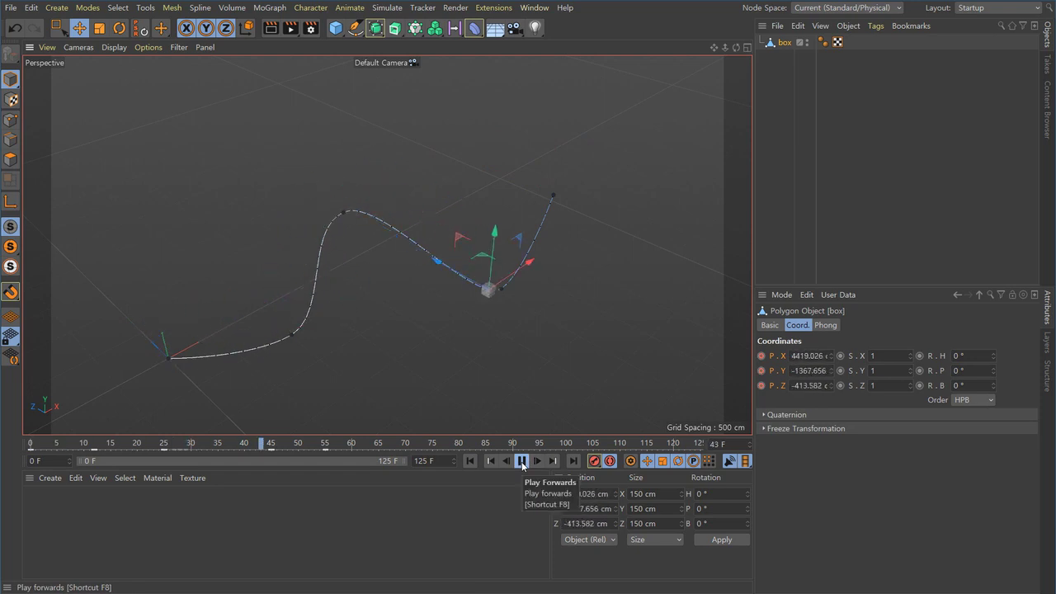
{"action": "left_click", "coordinate": [522, 460]}
{"action": "left_click_drag", "start_coordinate": [434, 341], "coordinate": [458, 358], "text": "alt"}
Keyframe the box's scale at 1 on frame 0 and set its X, Y and Z scale to 2.5 on frame 33
{"action": "left_click", "coordinate": [472, 461]}
{"action": "middle_click_drag", "start_coordinate": [191, 345], "coordinate": [202, 349], "text": "alt"}
{"action": "scroll", "coordinate": [202, 349], "scroll_direction": "up", "scroll_amount": 2}
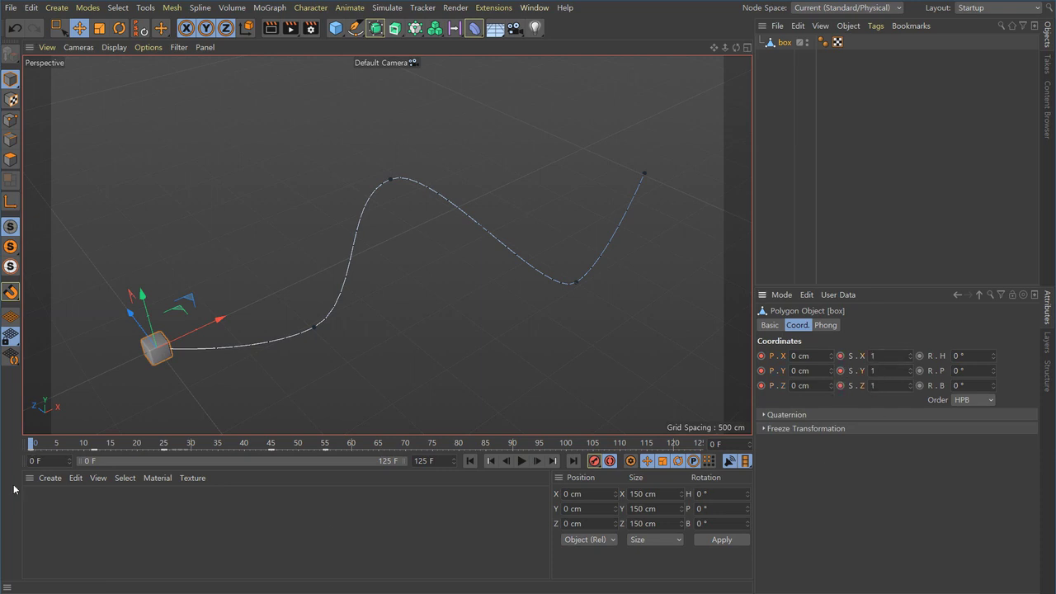
{"action": "left_click_drag", "start_coordinate": [39, 448], "coordinate": [216, 455]}
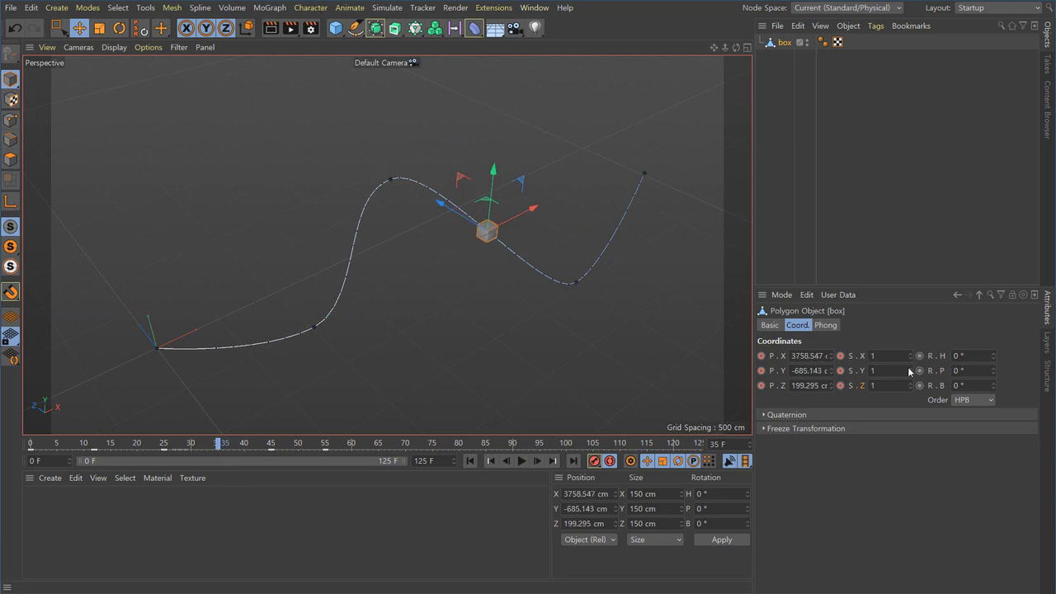
{"action": "left_click", "coordinate": [884, 357]}
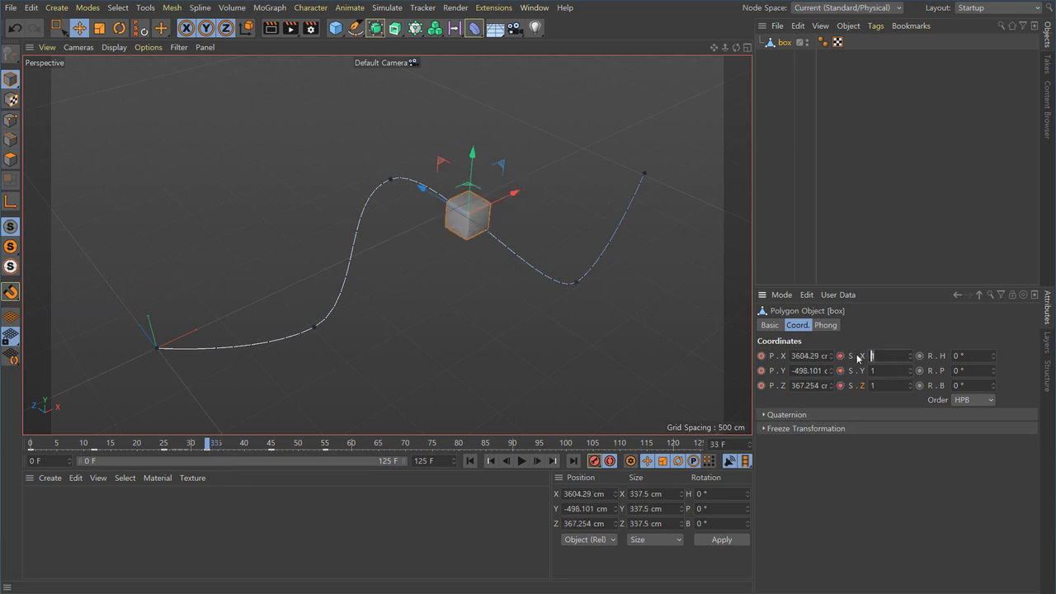
{"action": "type", "text": "2.5"}
{"action": "key", "text": "Tab"}
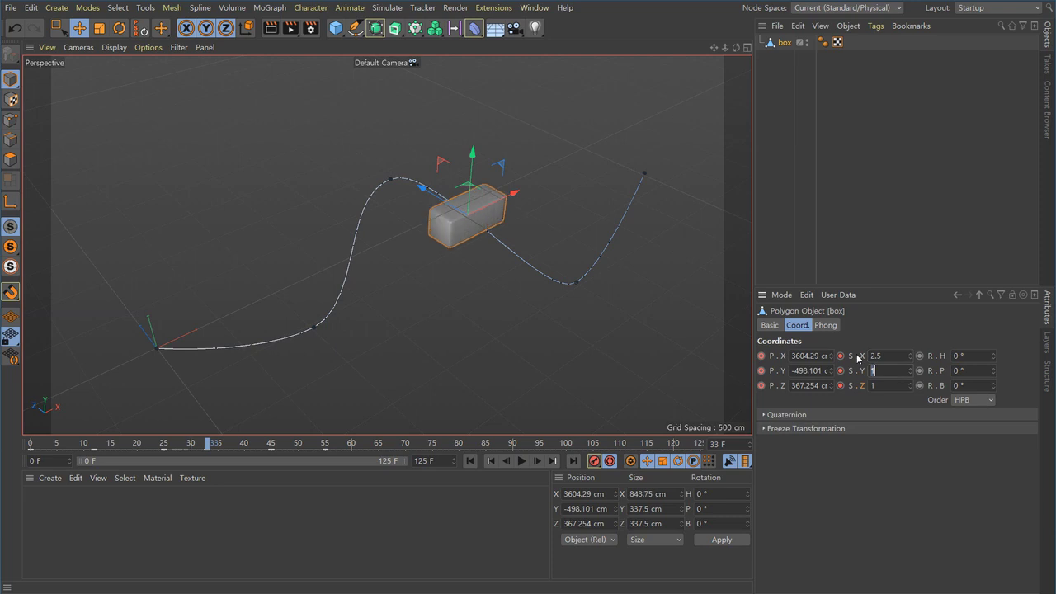
{"action": "key", "text": "Tab"}
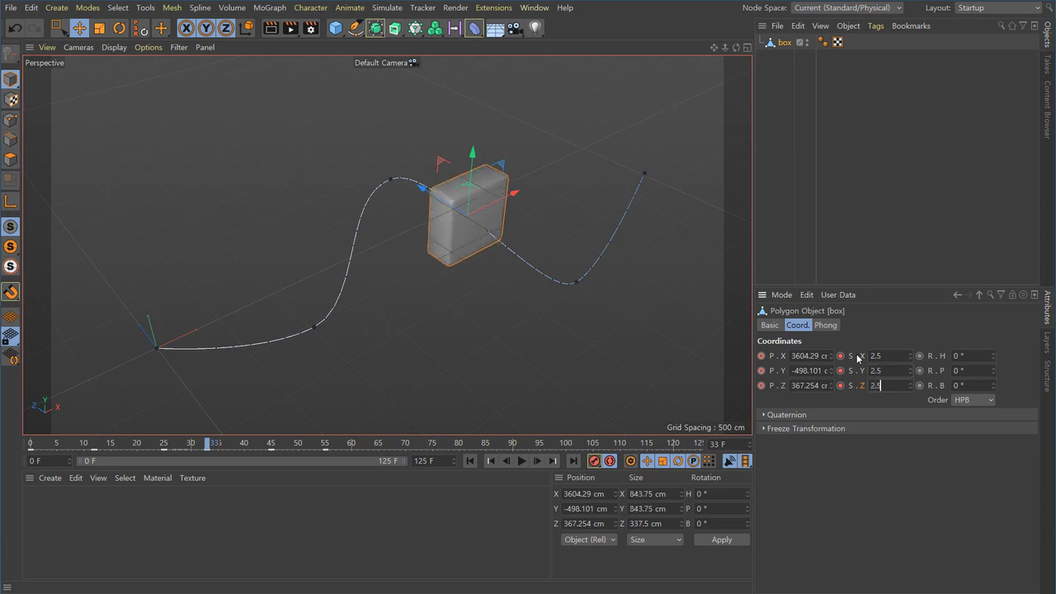
{"action": "type", "text": "2.5"}
{"action": "key", "text": "Tab"}
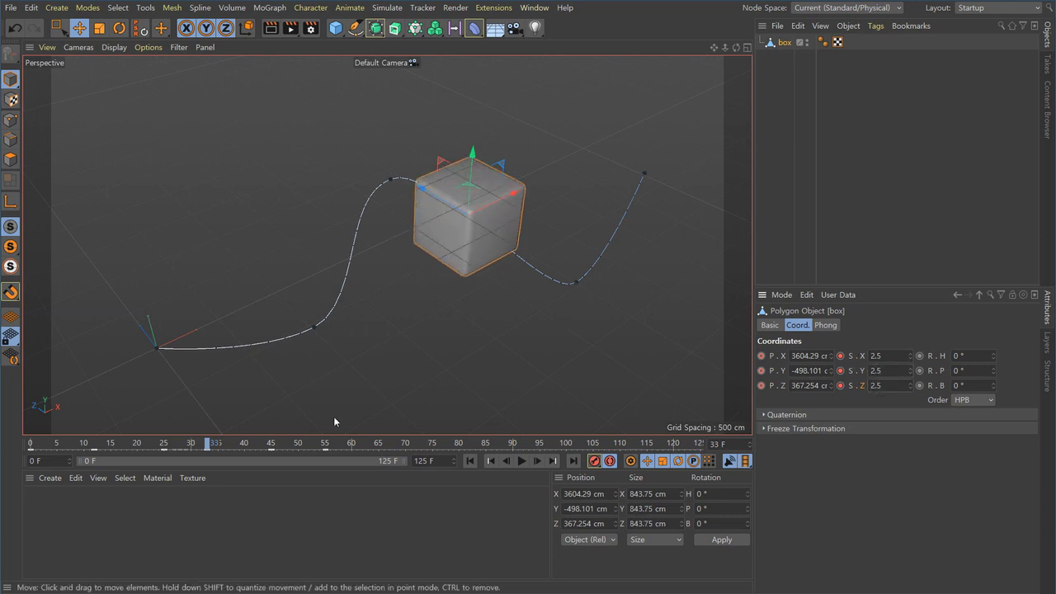
At frame 55, set the box's X, Y and Z scale back to 1
{"action": "left_click_drag", "start_coordinate": [208, 449], "coordinate": [325, 458]}
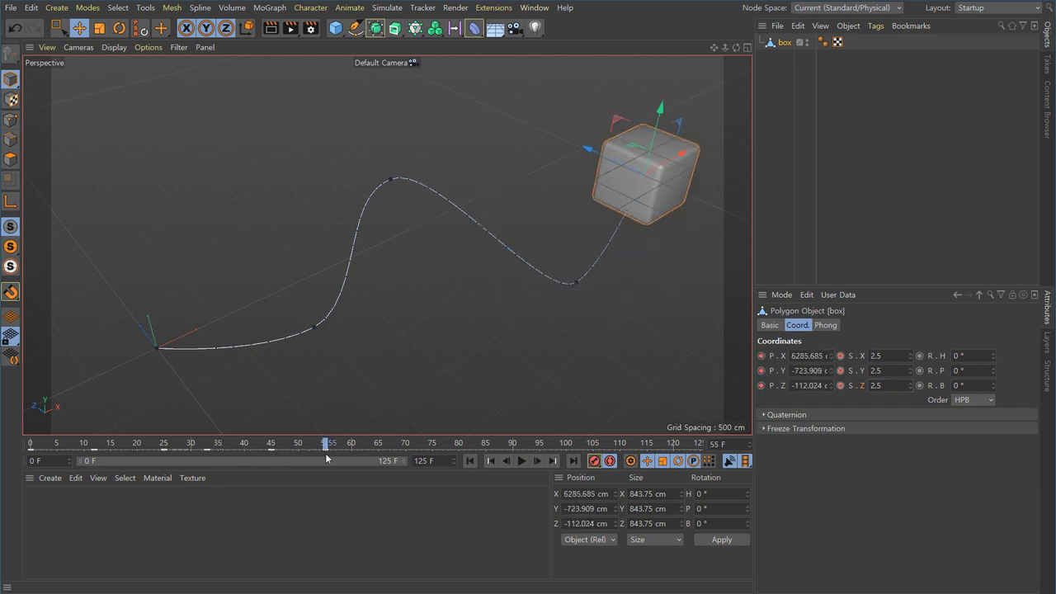
{"action": "left_click_drag", "start_coordinate": [883, 355], "coordinate": [853, 357]}
{"action": "type", "text": "1"}
{"action": "key", "text": "Tab"}
{"action": "type", "text": "1"}
{"action": "key", "text": "Tab"}
{"action": "type", "text": "1"}
{"action": "key", "text": "Return"}
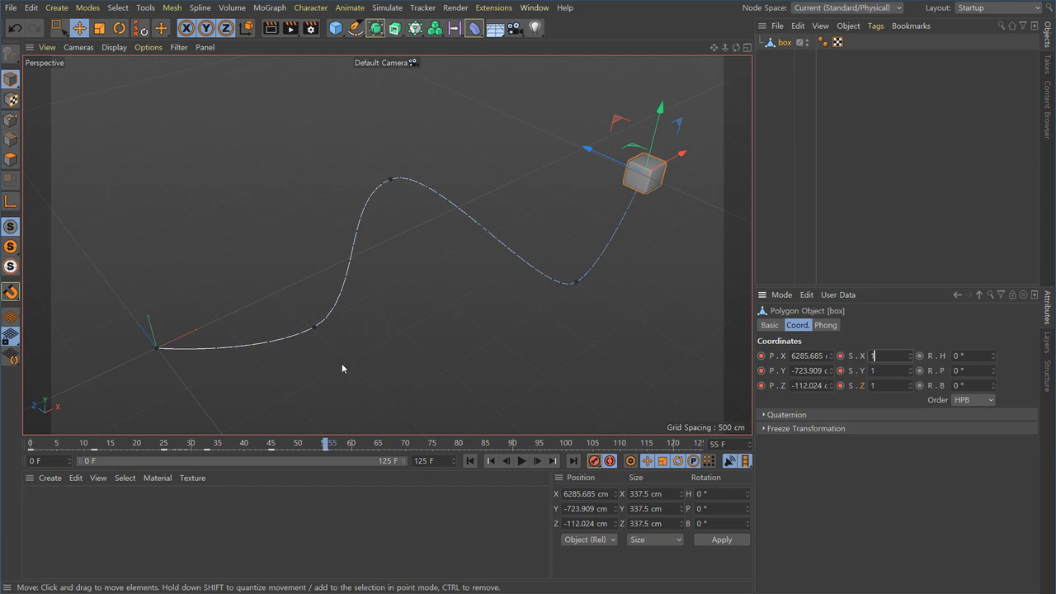
Play the animation from frame 0 to check the box's scale change, and return to the first frame
{"action": "left_click_drag", "start_coordinate": [121, 450], "coordinate": [31, 450]}
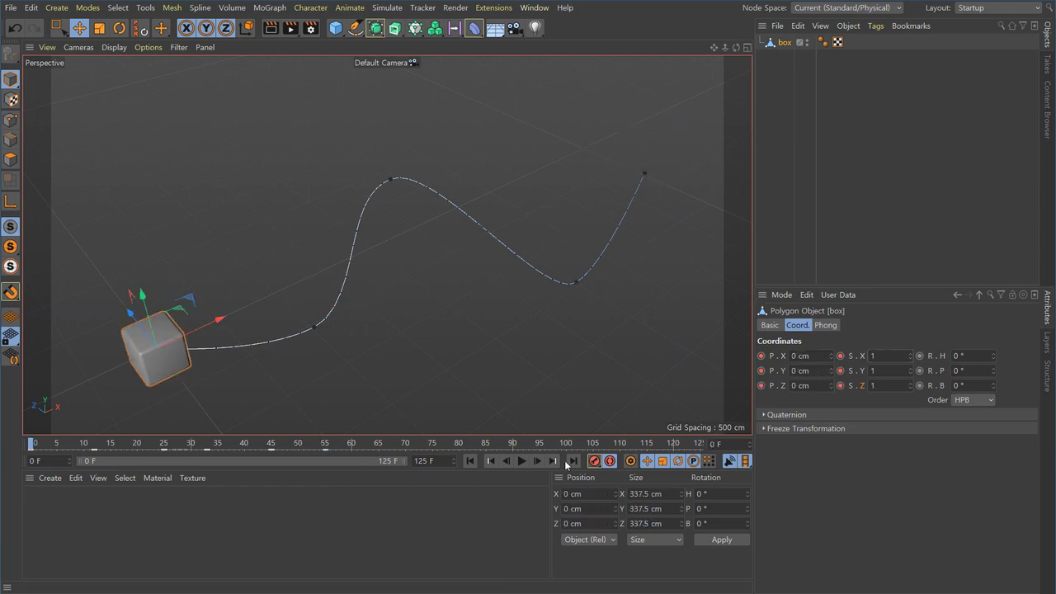
{"action": "left_click", "coordinate": [522, 460]}
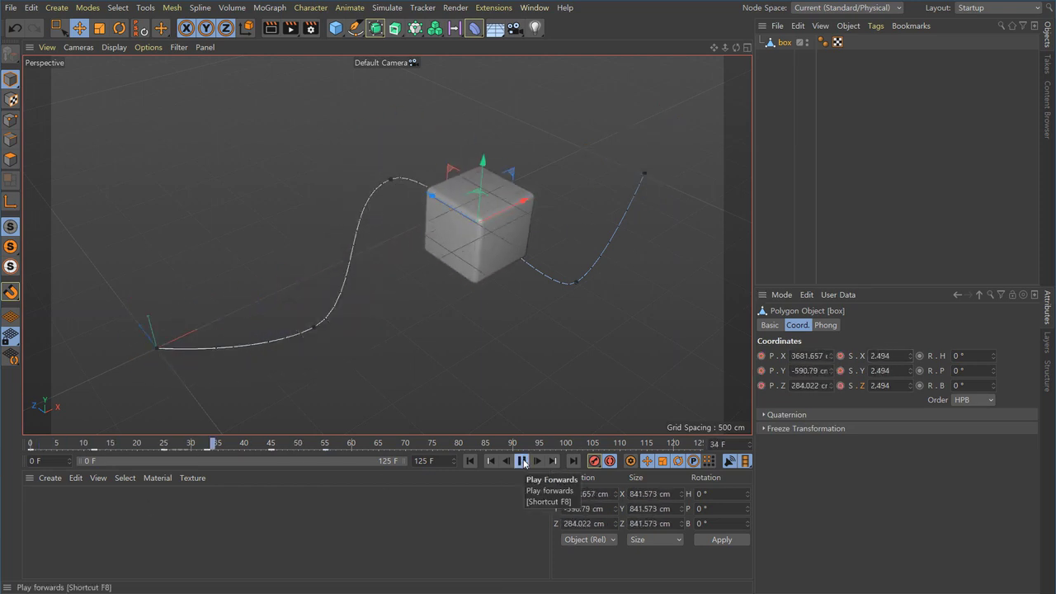
{"action": "left_click", "coordinate": [469, 461]}
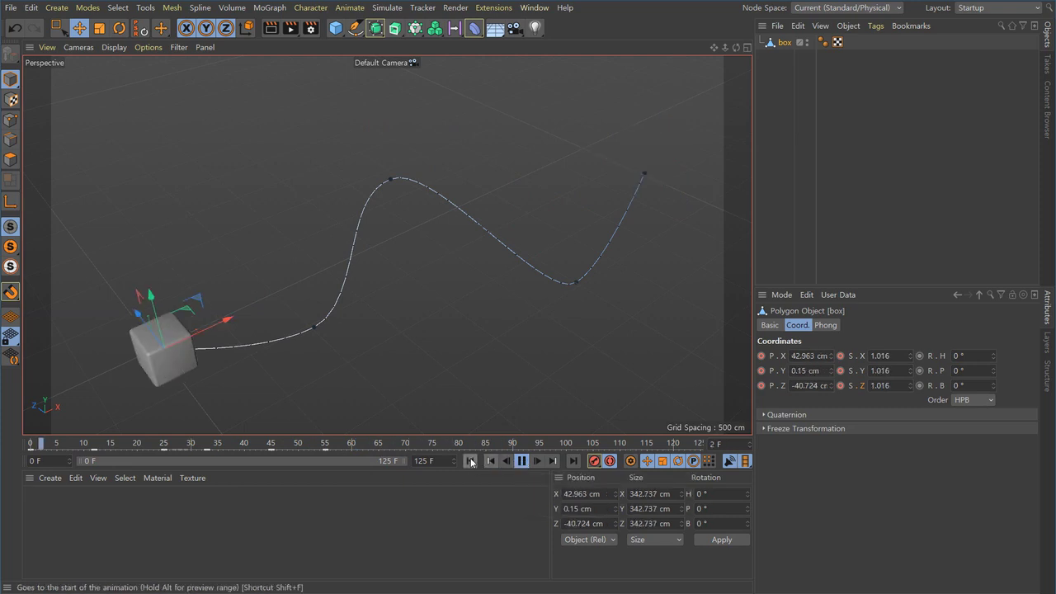
{"action": "left_click", "coordinate": [469, 461]}
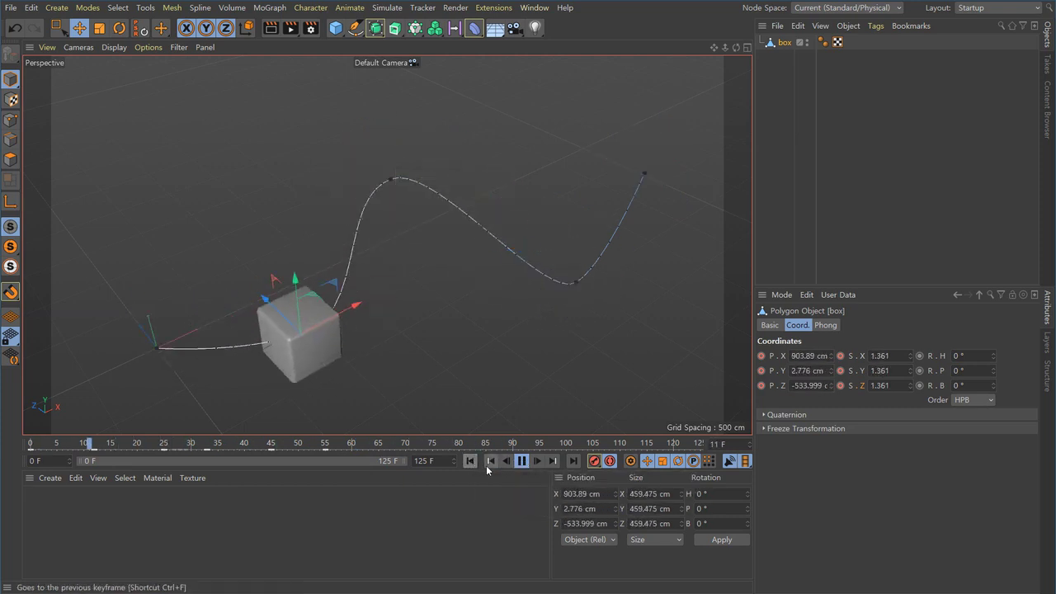
{"action": "left_click", "coordinate": [521, 461]}
{"action": "left_click", "coordinate": [469, 460]}
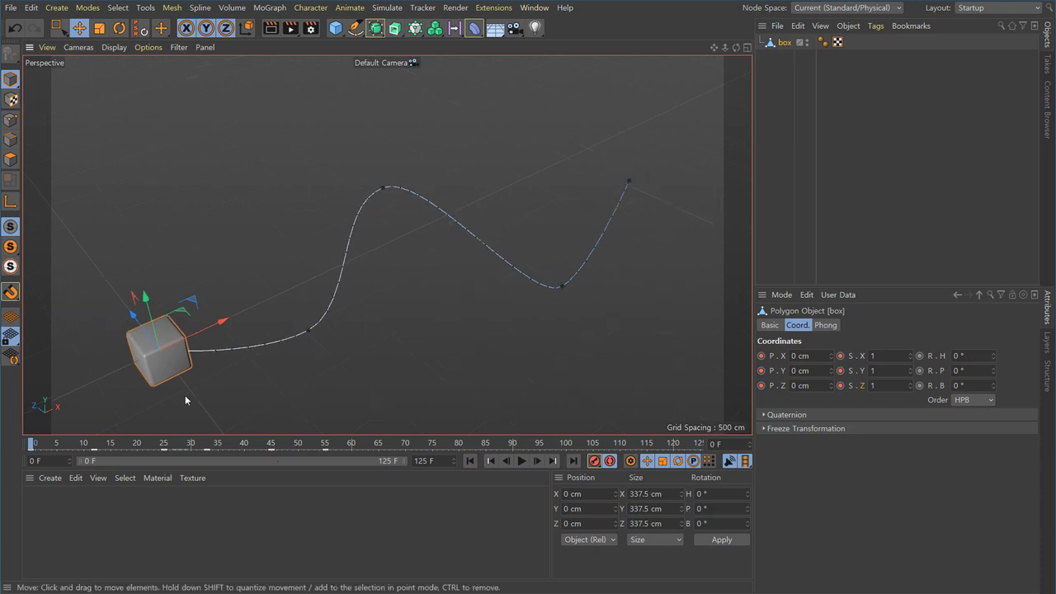
Scrub through the timeline and replay the combined position and scale animation from different viewing angles
{"action": "left_click_drag", "start_coordinate": [33, 445], "coordinate": [368, 462]}
{"action": "left_click_drag", "start_coordinate": [387, 244], "coordinate": [360, 331], "text": "alt"}
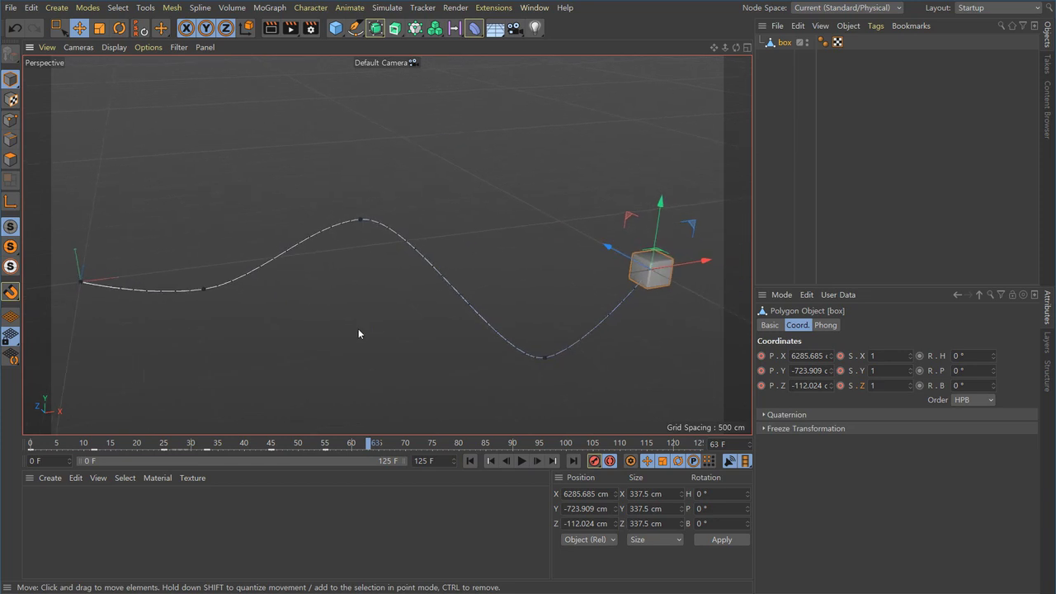
{"action": "left_click", "coordinate": [491, 461]}
{"action": "left_click", "coordinate": [522, 461]}
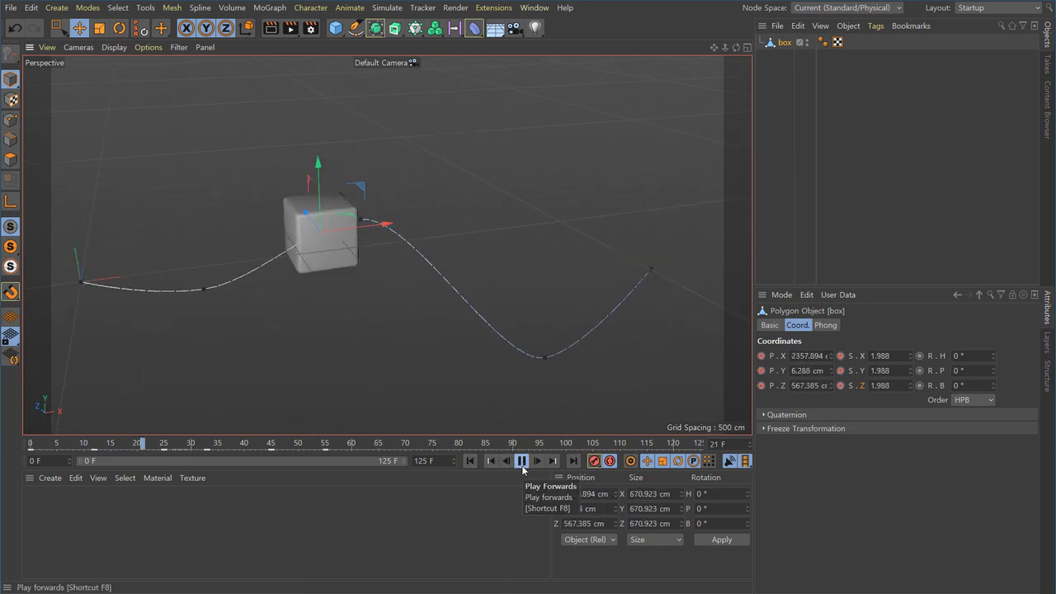
{"action": "left_click", "coordinate": [523, 461]}
{"action": "left_click_drag", "start_coordinate": [430, 379], "coordinate": [495, 388], "text": "alt"}
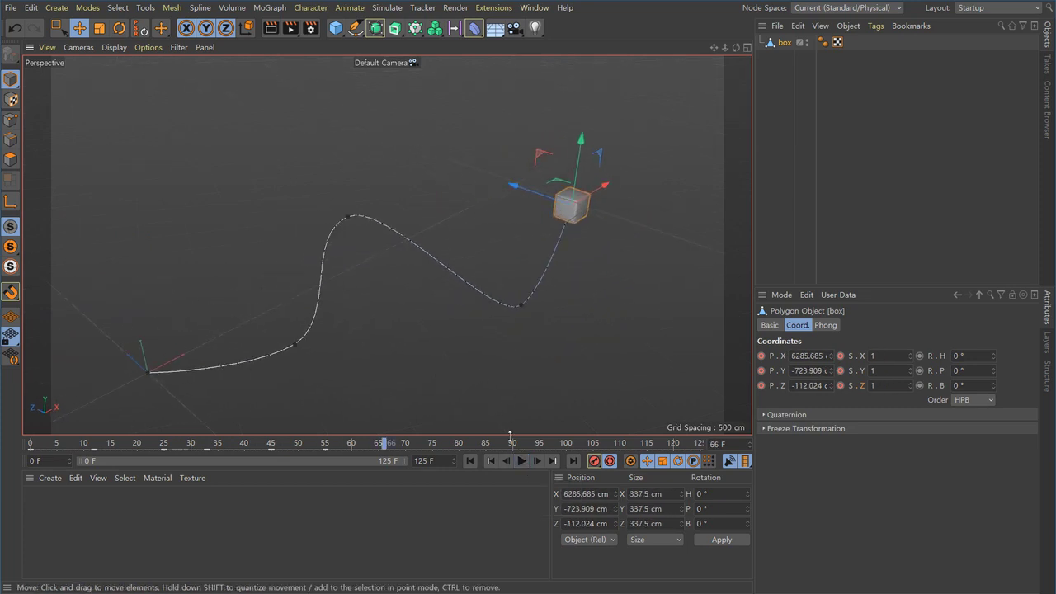
{"action": "left_click", "coordinate": [470, 461]}
{"action": "left_click", "coordinate": [522, 461]}
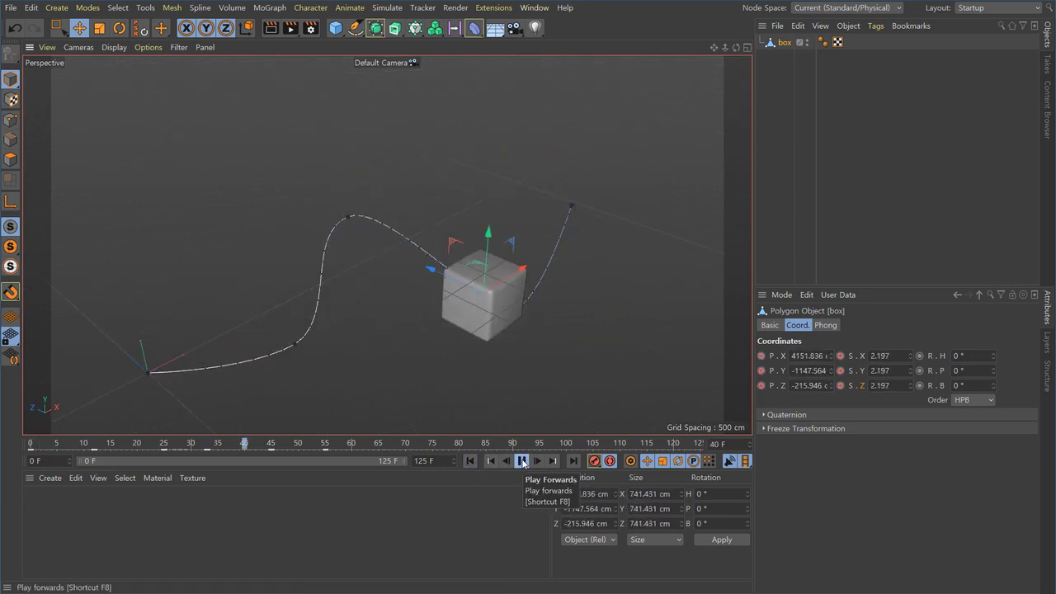
Keyframe the box's rotation at 0° on frame 0 and set its heading rotation to 360° on frame 55
{"action": "left_click", "coordinate": [490, 461]}
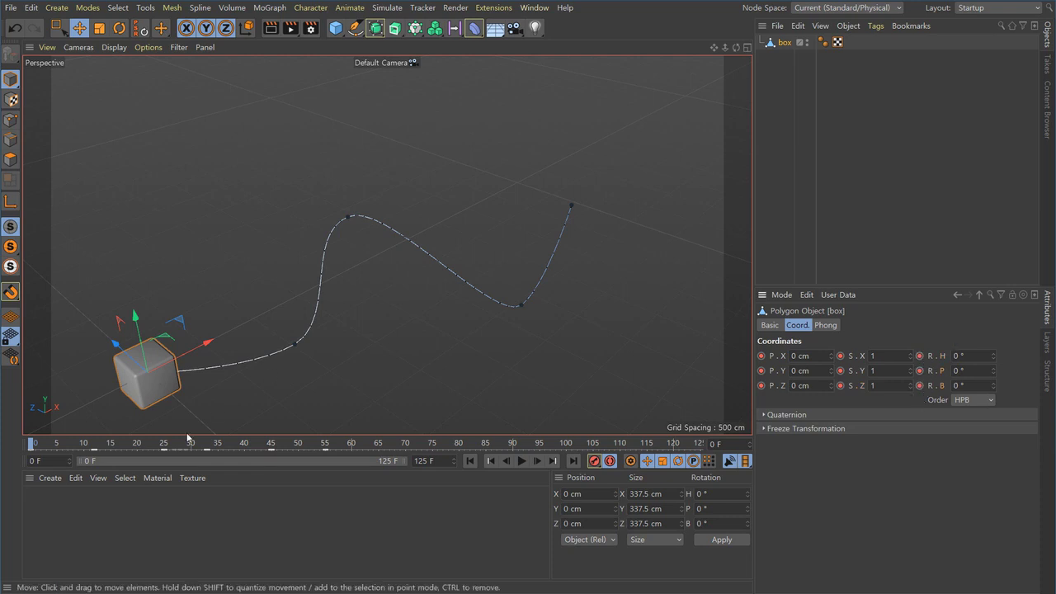
{"action": "left_click_drag", "start_coordinate": [33, 446], "coordinate": [325, 451]}
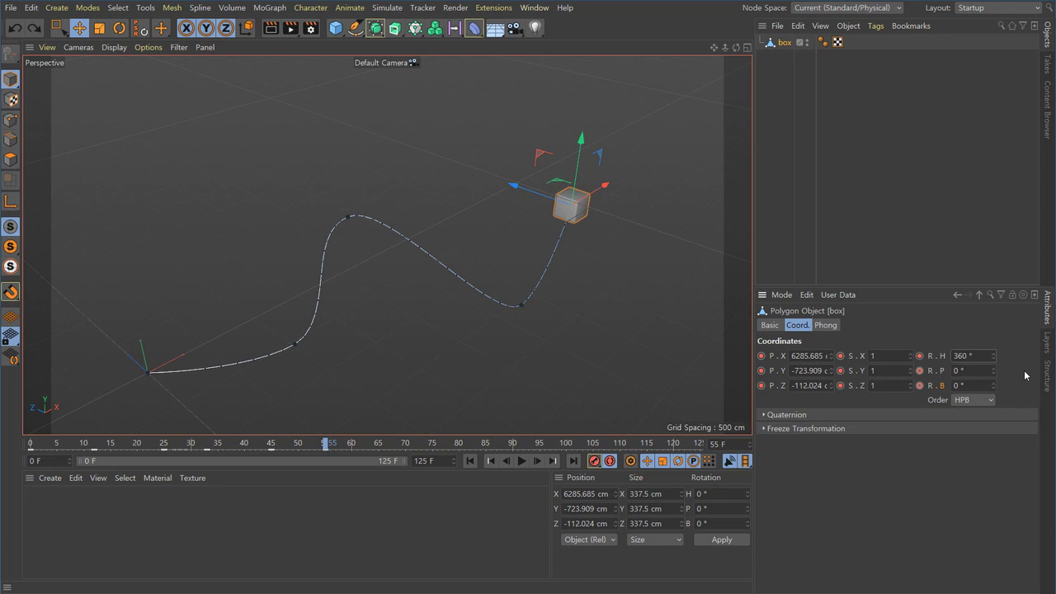
At frame 55, set the box's pitch rotation to -360° and its bank rotation to 180°
{"action": "left_click", "coordinate": [966, 372]}
{"action": "key", "text": "BackSpace"}
{"action": "left_click", "coordinate": [962, 385]}
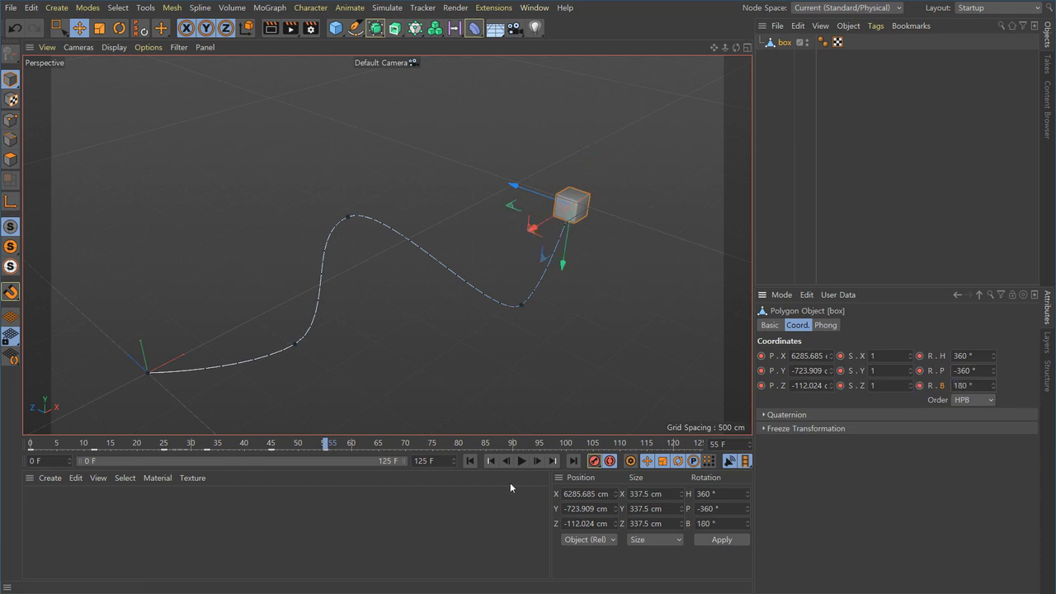
Play the animation repeatedly from the first frame to check the box's rotation on all three axes from different viewing angles
{"action": "left_click", "coordinate": [469, 460]}
{"action": "left_click", "coordinate": [521, 460]}
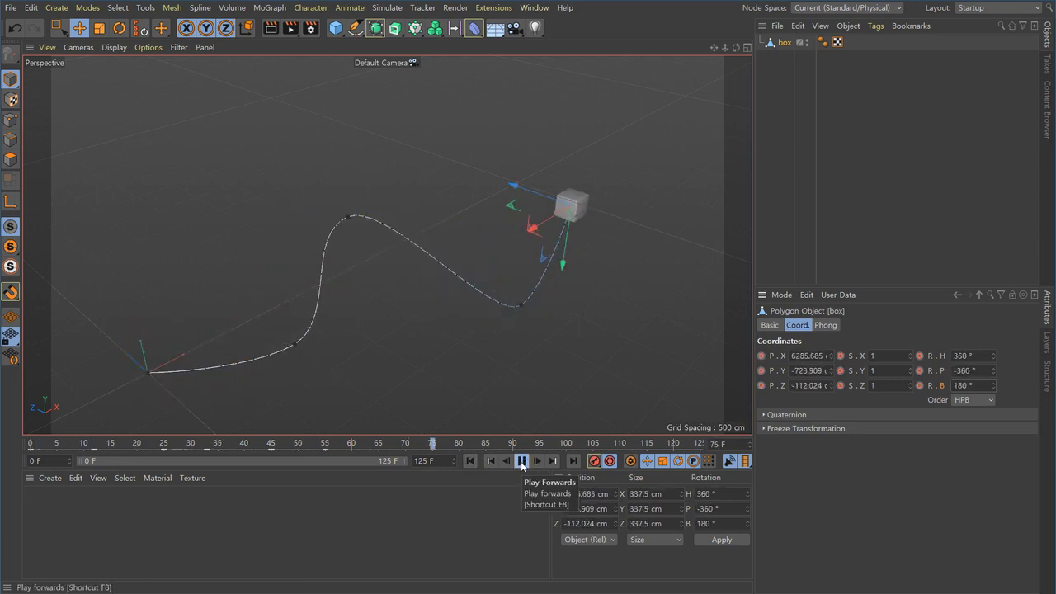
{"action": "left_click_drag", "start_coordinate": [334, 349], "coordinate": [394, 353], "text": "alt"}
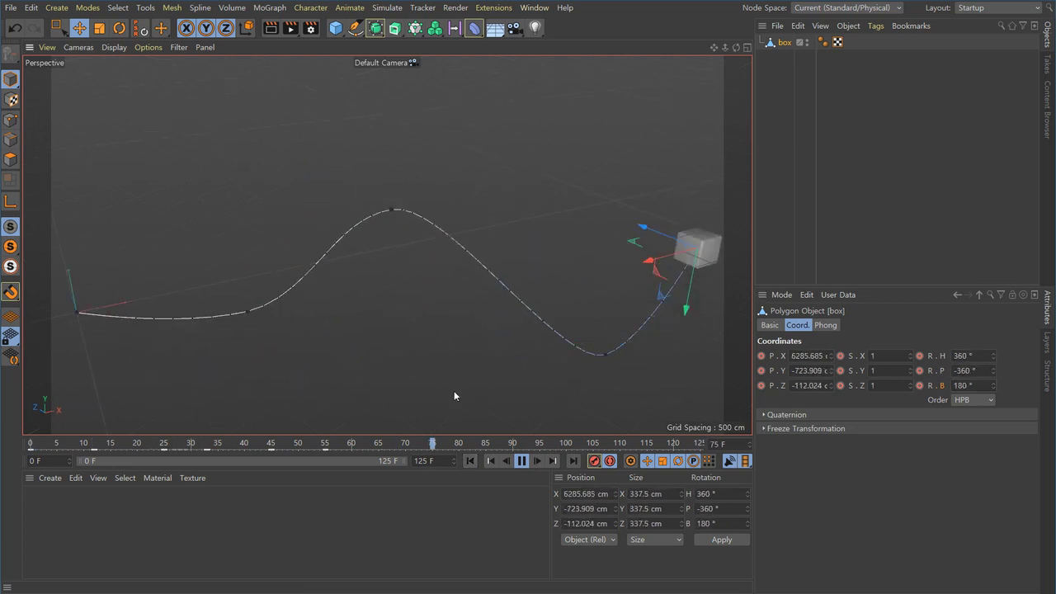
{"action": "left_click", "coordinate": [471, 461]}
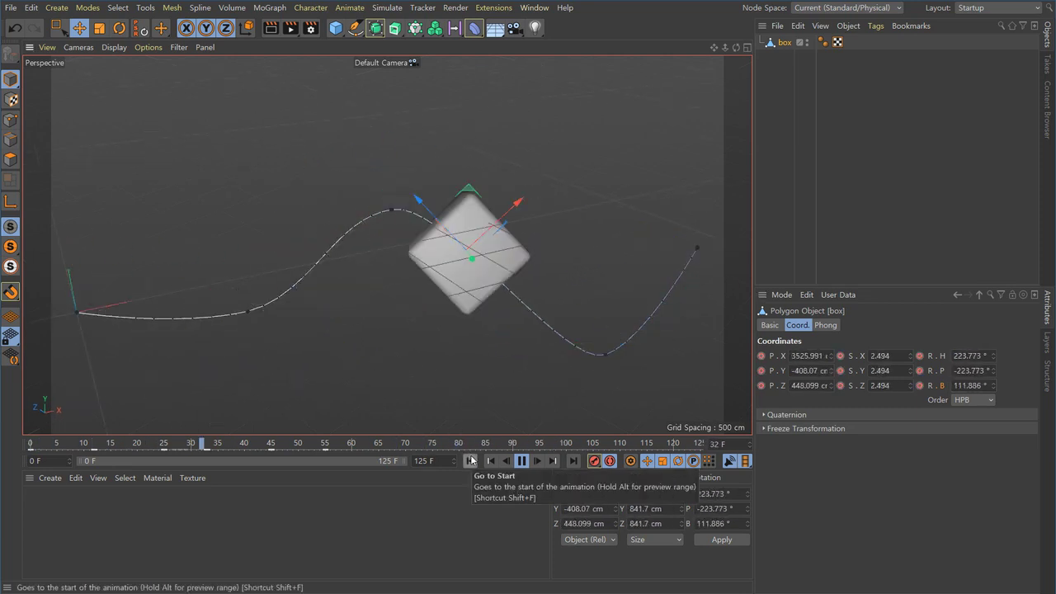
{"action": "left_click", "coordinate": [520, 461]}
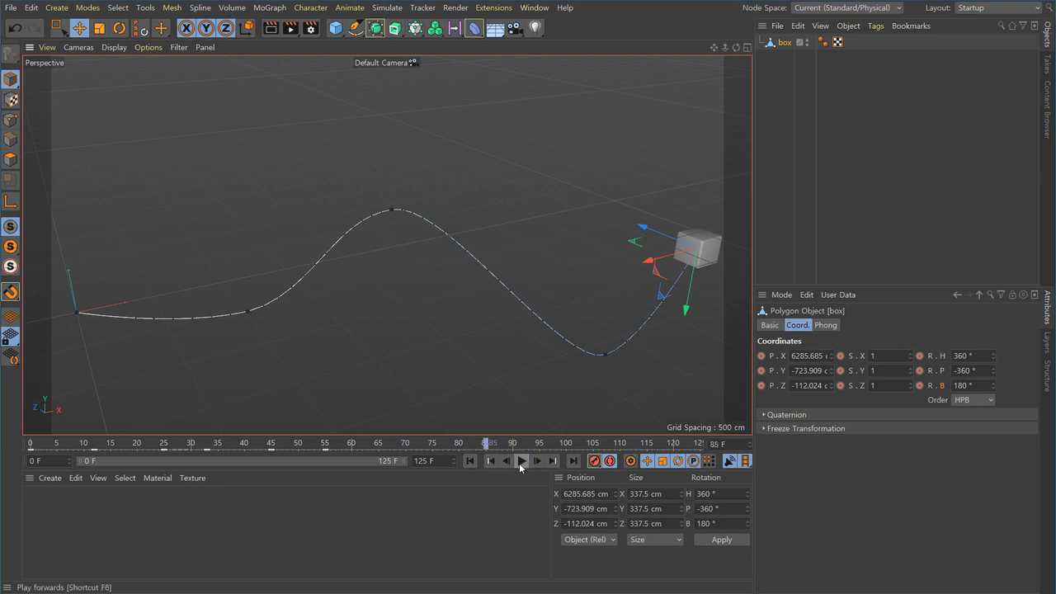
{"action": "key", "text": "shift+f"}
{"action": "left_click_drag", "start_coordinate": [154, 445], "coordinate": [29, 460]}
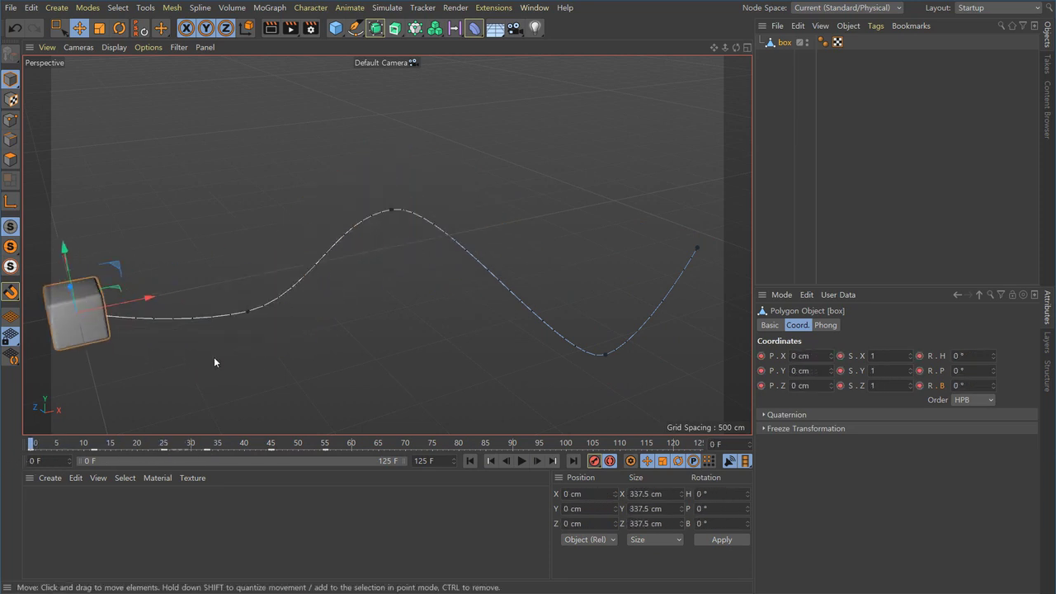
{"action": "middle_click_drag", "start_coordinate": [438, 353], "coordinate": [463, 348]}
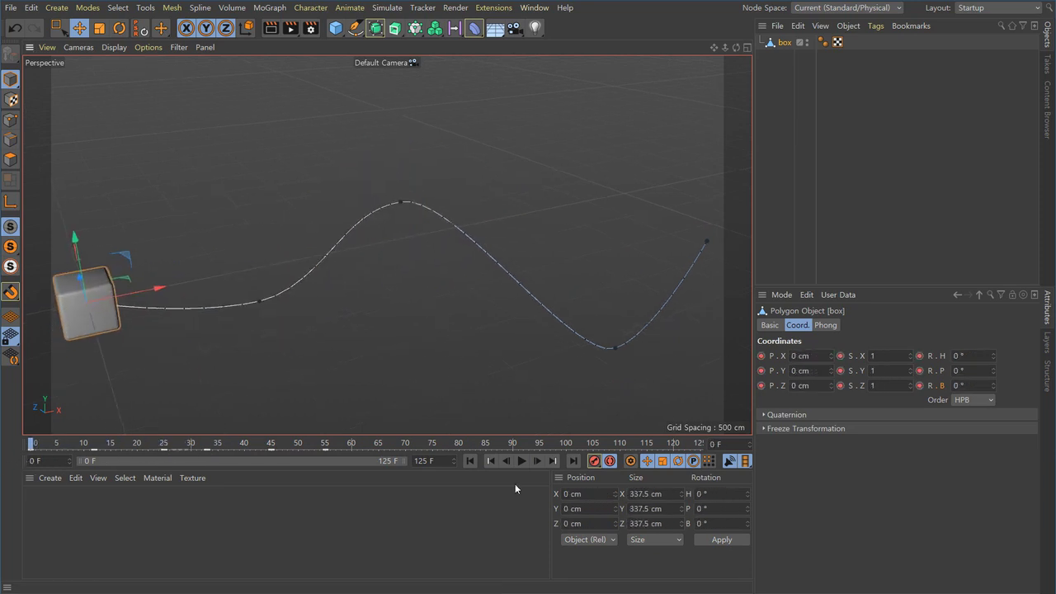
{"action": "left_click", "coordinate": [521, 461]}
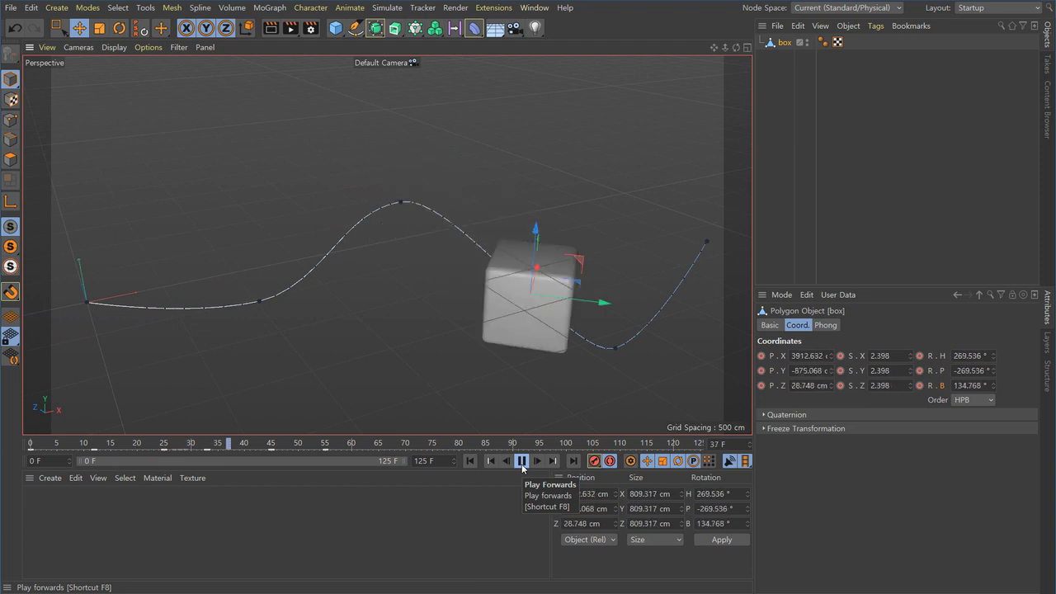
{"action": "left_click", "coordinate": [521, 461]}
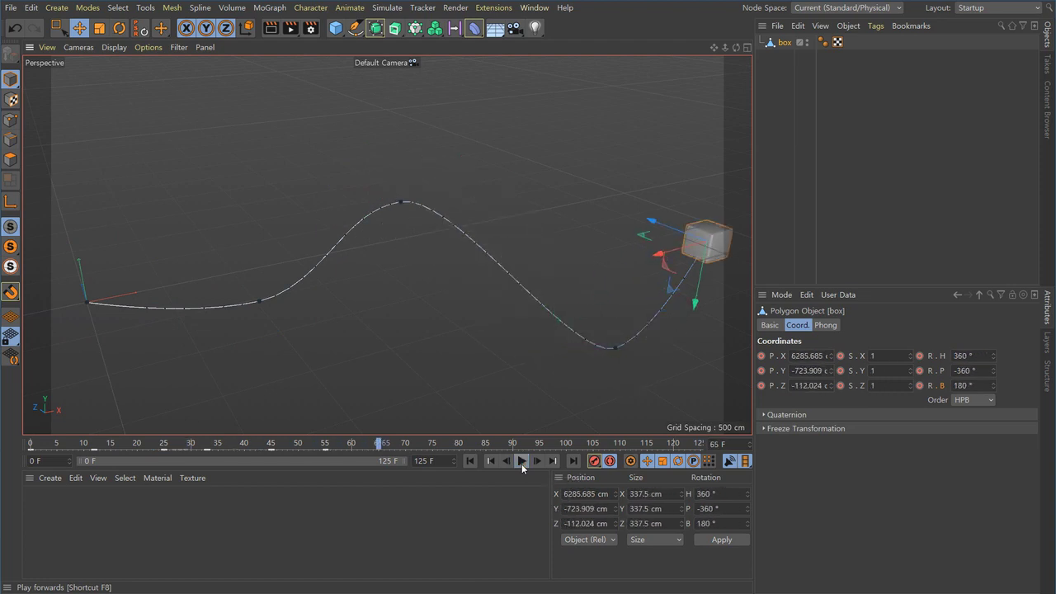
Go back to frame 55 and set the box's heading rotation to 720°
{"action": "left_click", "coordinate": [469, 461]}
{"action": "left_click_drag", "start_coordinate": [301, 446], "coordinate": [326, 446]}
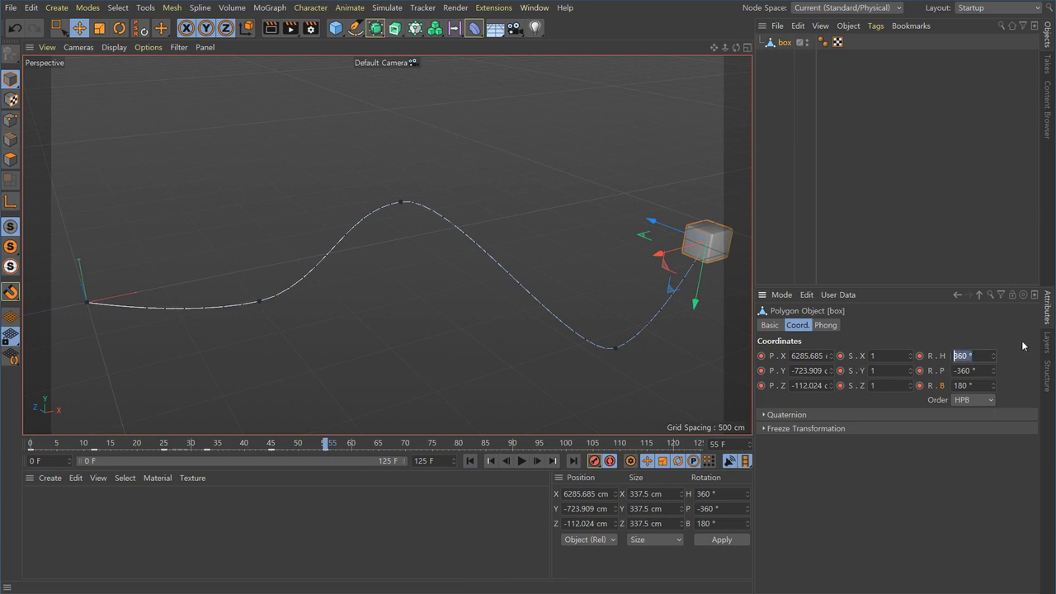
{"action": "type", "text": "7"}
Replay the animation from frame 0 to check the box's doubled heading spin, and stop playback
{"action": "left_click", "coordinate": [469, 460]}
{"action": "left_click", "coordinate": [520, 460]}
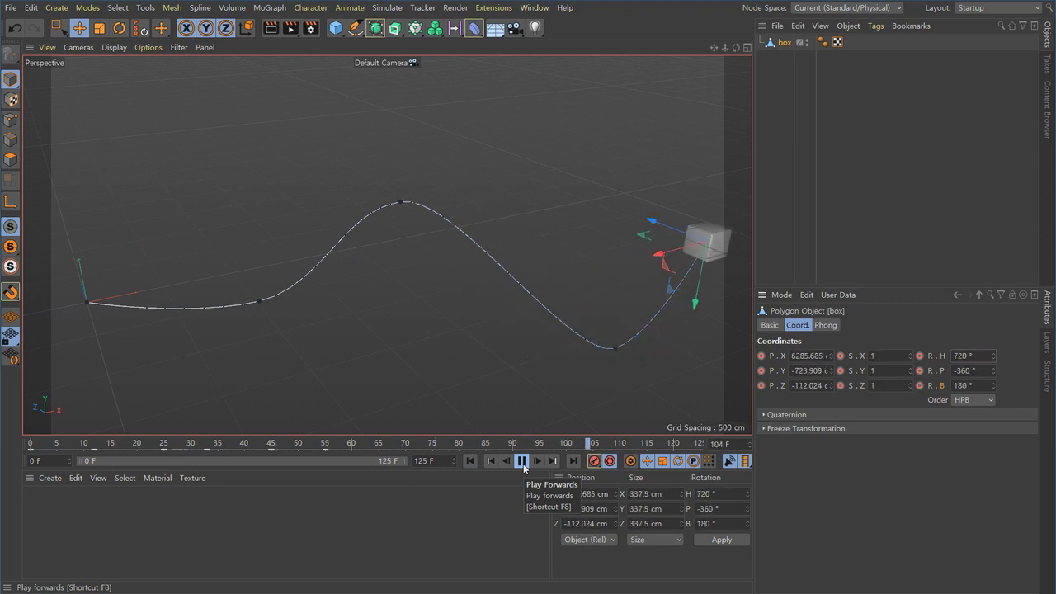
{"action": "left_click", "coordinate": [470, 461]}
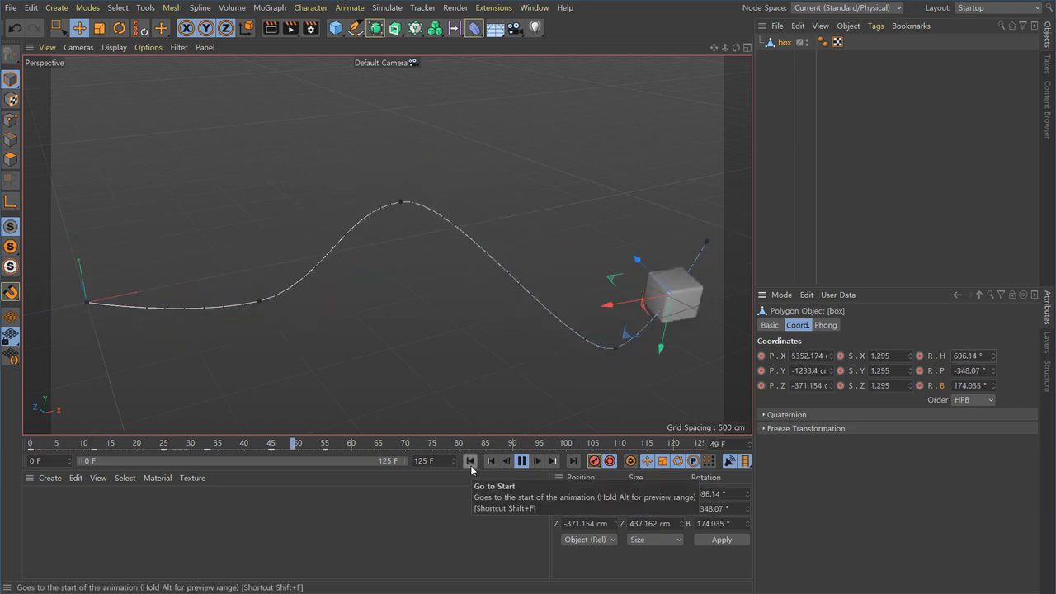
{"action": "left_click", "coordinate": [521, 460]}
{"action": "middle_click_drag", "start_coordinate": [432, 338], "coordinate": [419, 341], "text": "alt"}
{"action": "mouse_move", "coordinate": [418, 340]}
{"action": "right_mouse_down", "text": "alt"}
{"action": "mouse_move", "coordinate": [388, 328]}
{"action": "mouse_move", "coordinate": [403, 336]}
{"action": "right_mouse_up", "text": "alt"}
{"action": "middle_click_drag", "start_coordinate": [404, 336], "coordinate": [391, 329], "text": "alt"}
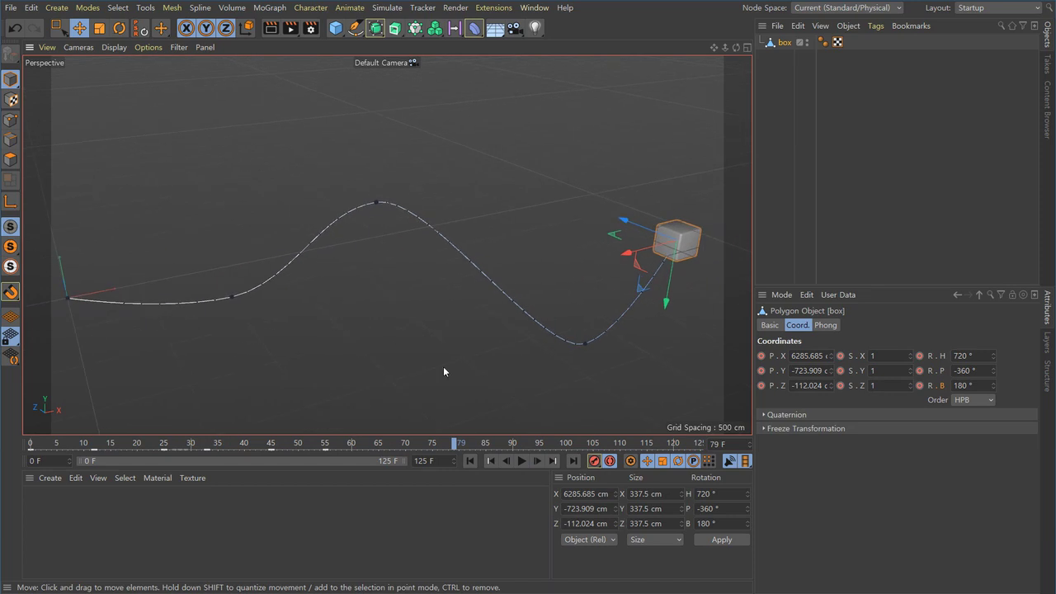